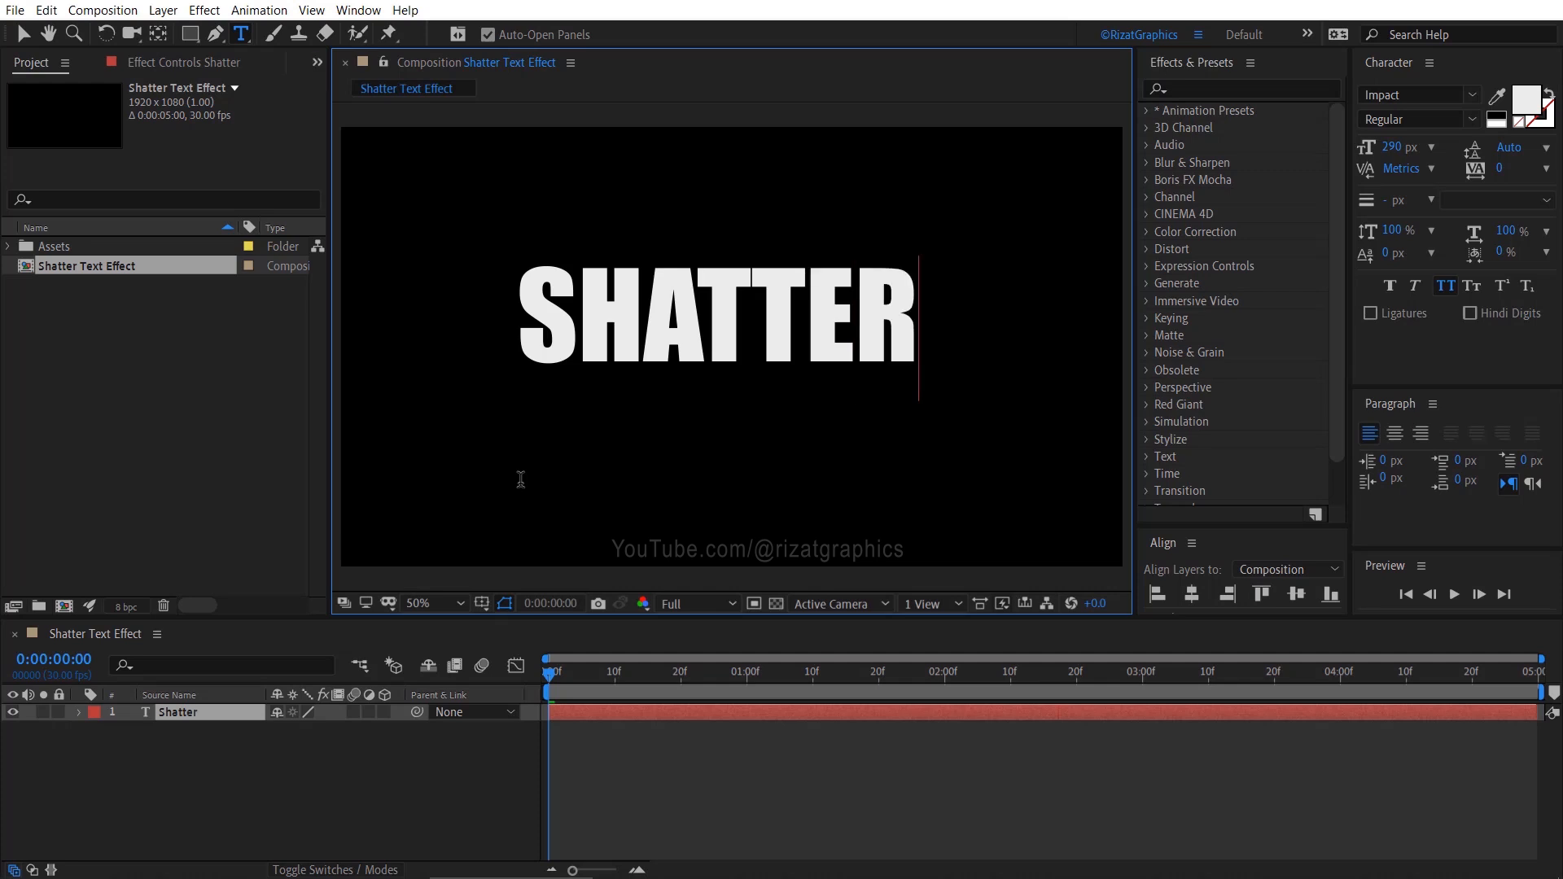
- Center the Shatter text layer's anchor point on the text and align the layer horizontally and vertically to the composition's center
{"action": "left_click", "coordinate": [239, 719]}
{"action": "key", "text": "ctrl+alt+Home"}
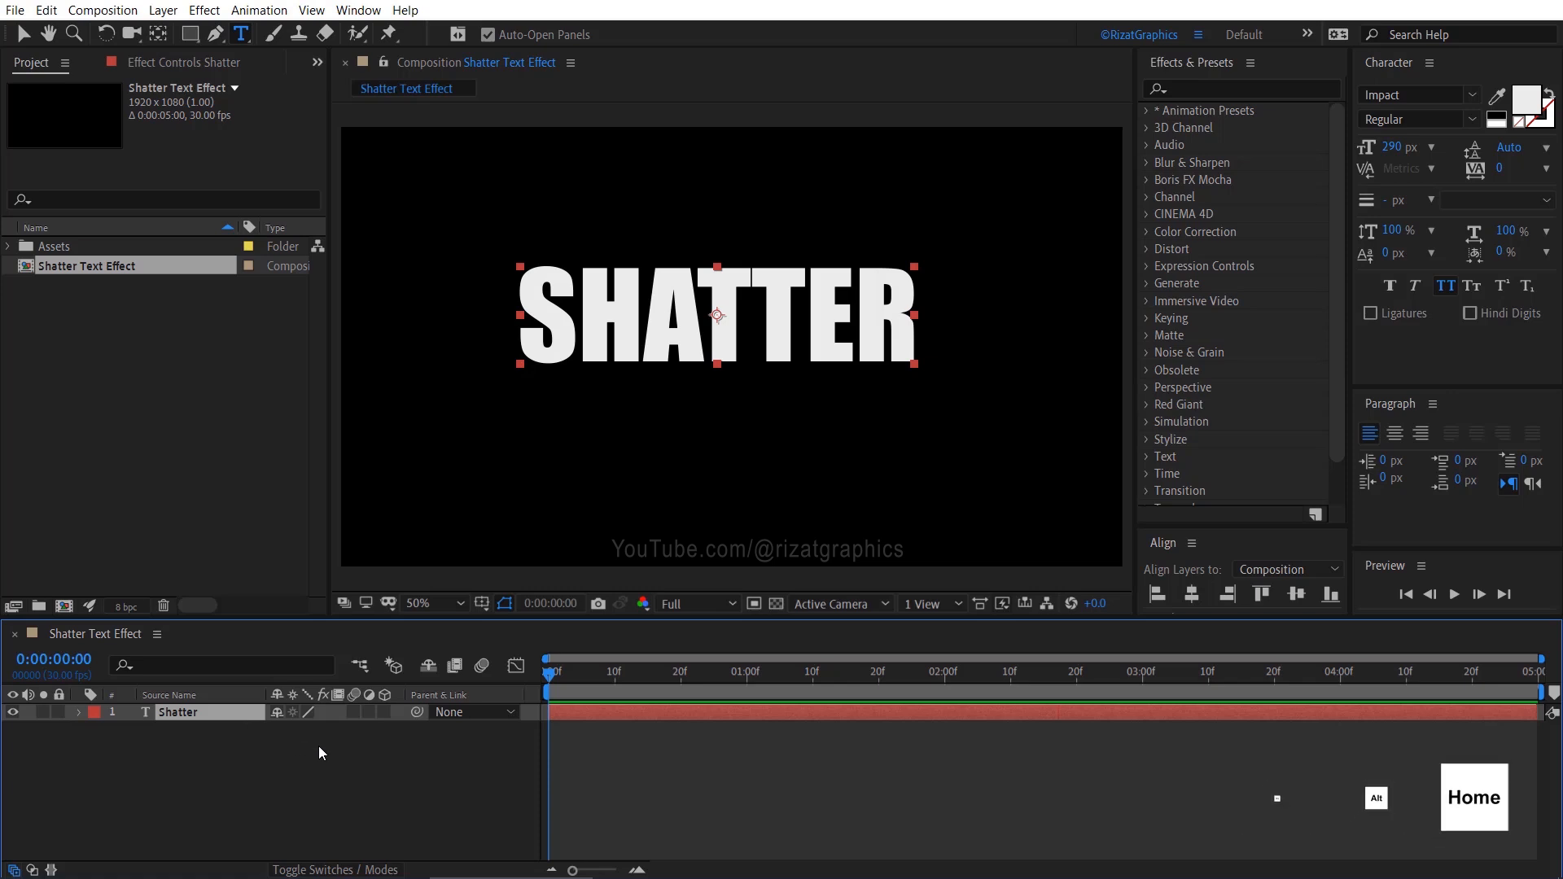
{"action": "left_click", "coordinate": [1195, 598]}
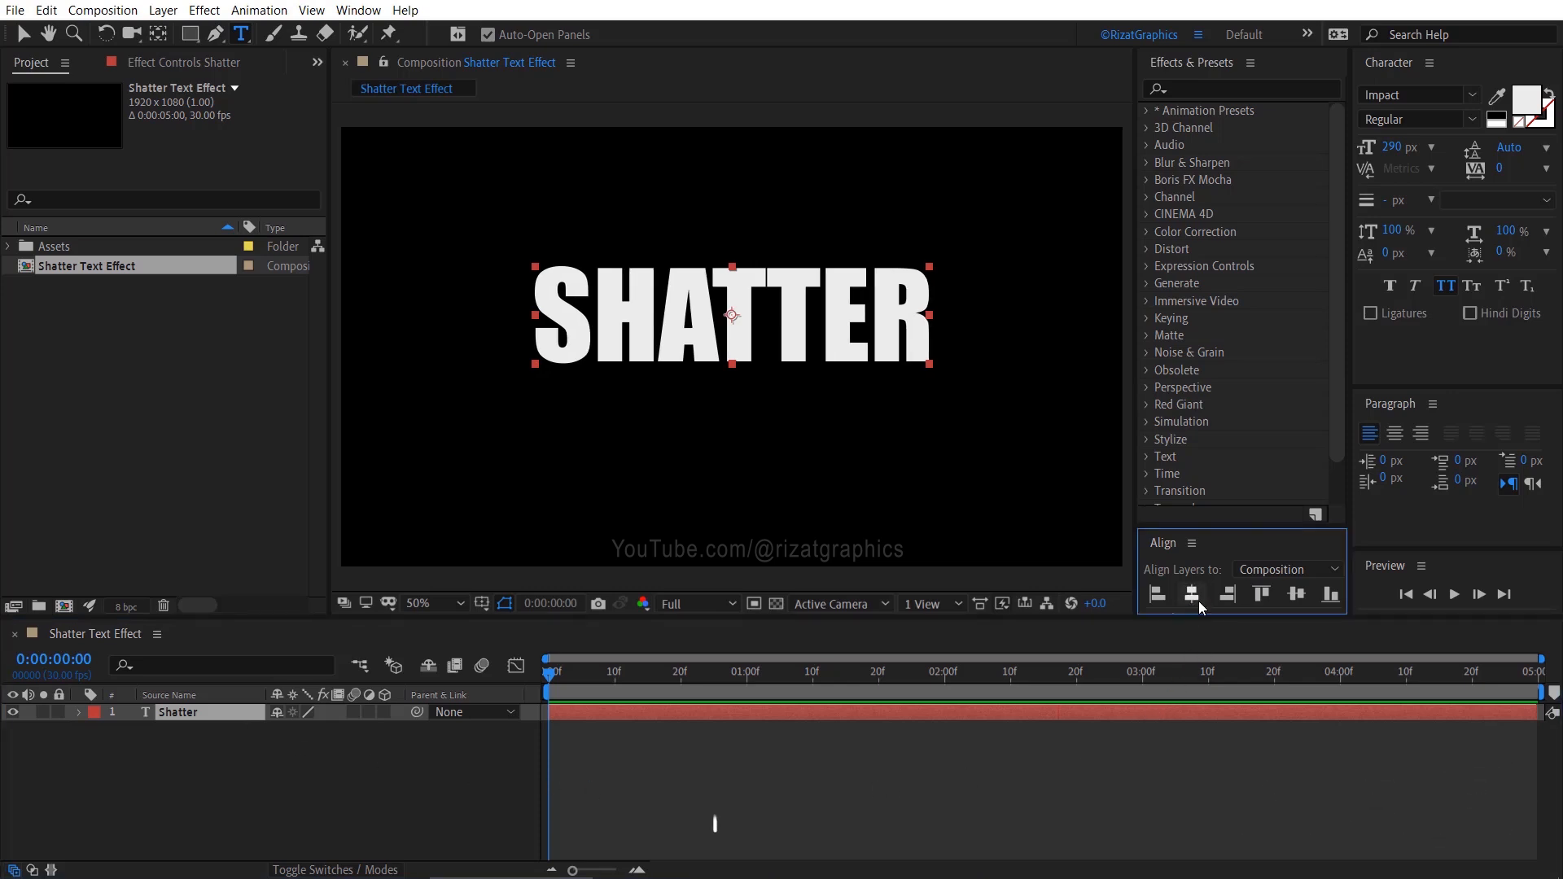
{"action": "left_click", "coordinate": [1293, 596]}
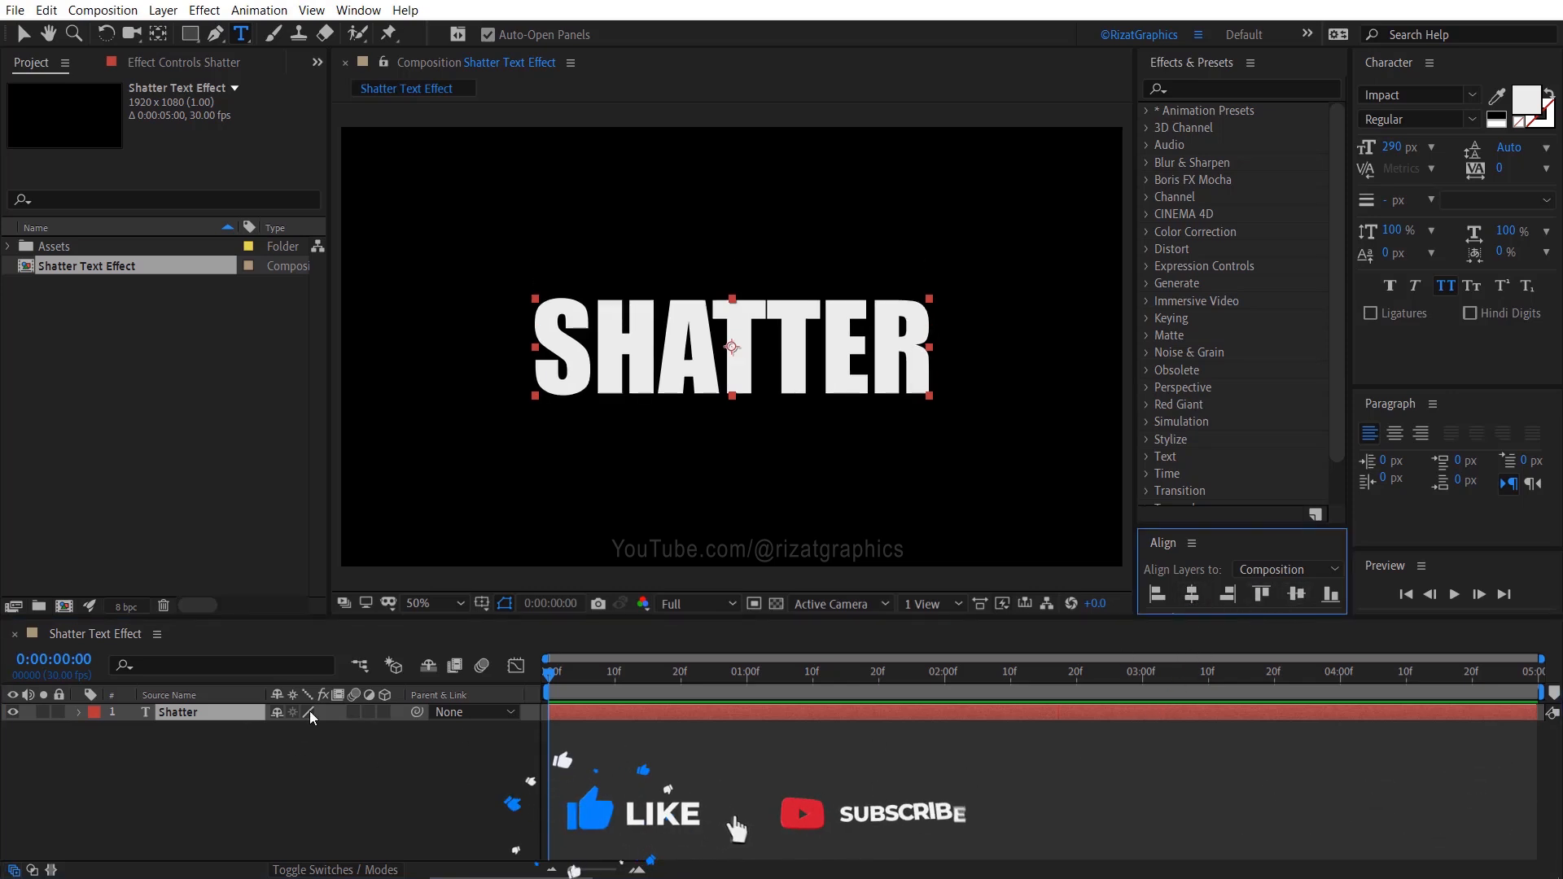
- Pre-compose the Shatter text layer into a new composition named Text
{"action": "right_click", "coordinate": [249, 712]}
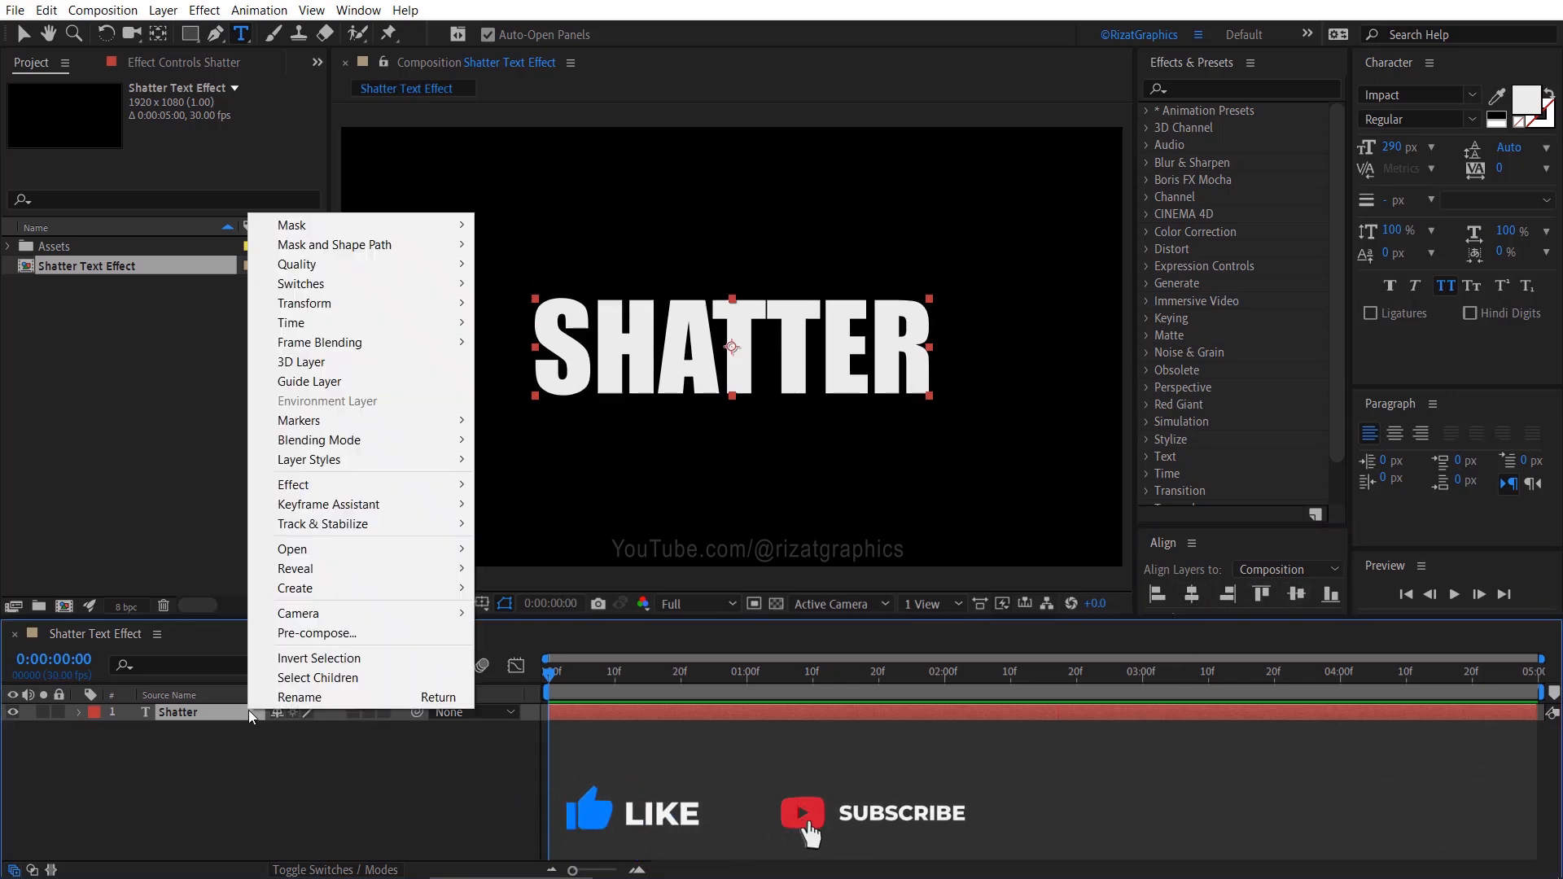
{"action": "left_click", "coordinate": [378, 634]}
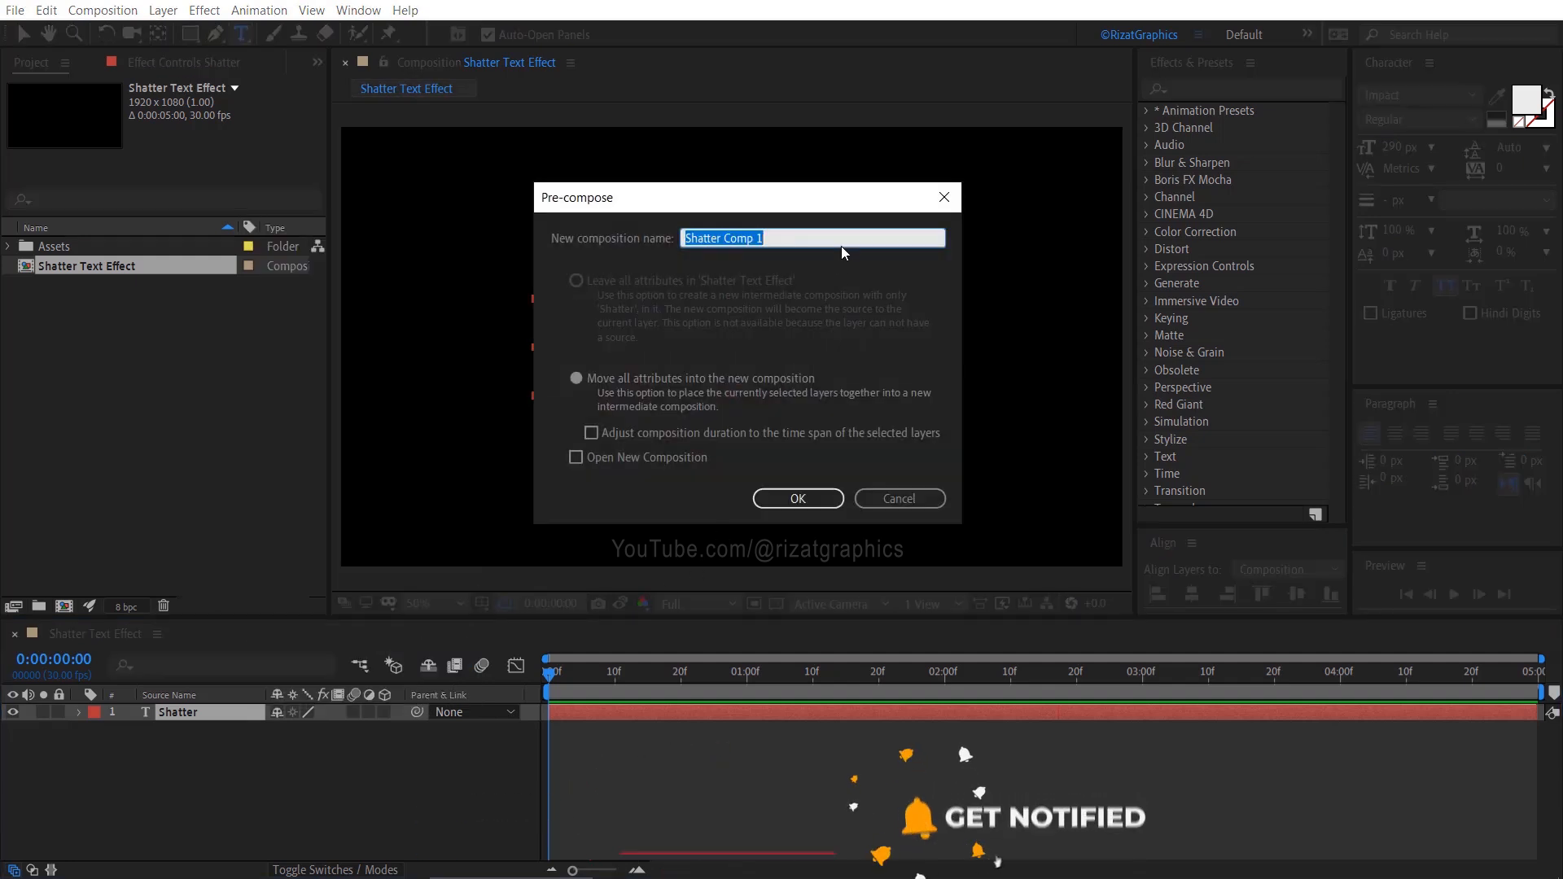
{"action": "key", "text": "BackSpace"}
{"action": "type", "text": "Text"}
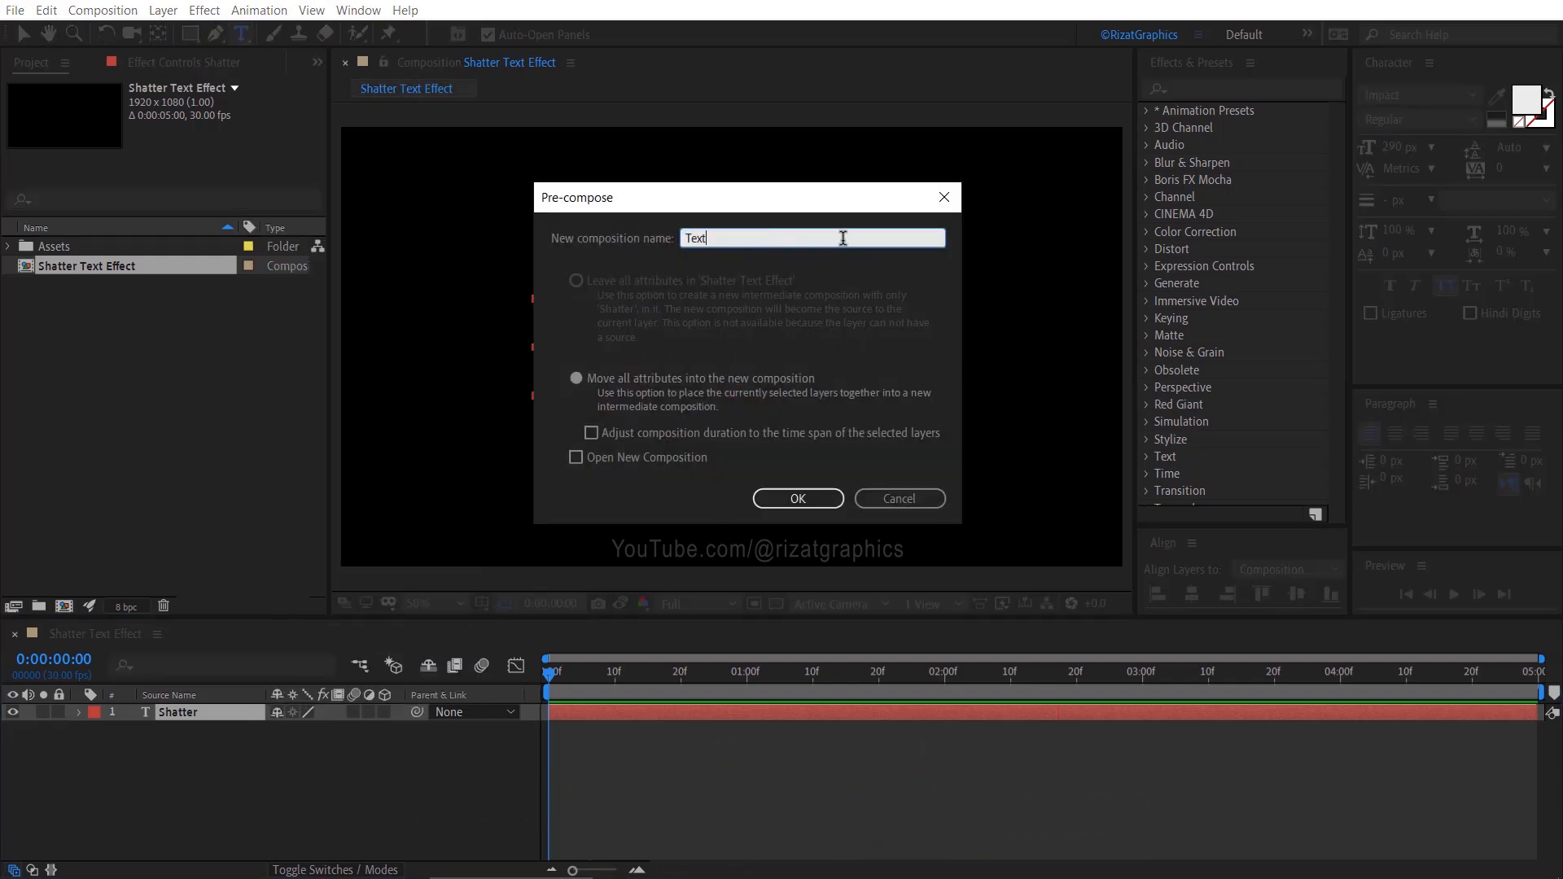
{"action": "left_click", "coordinate": [802, 496]}
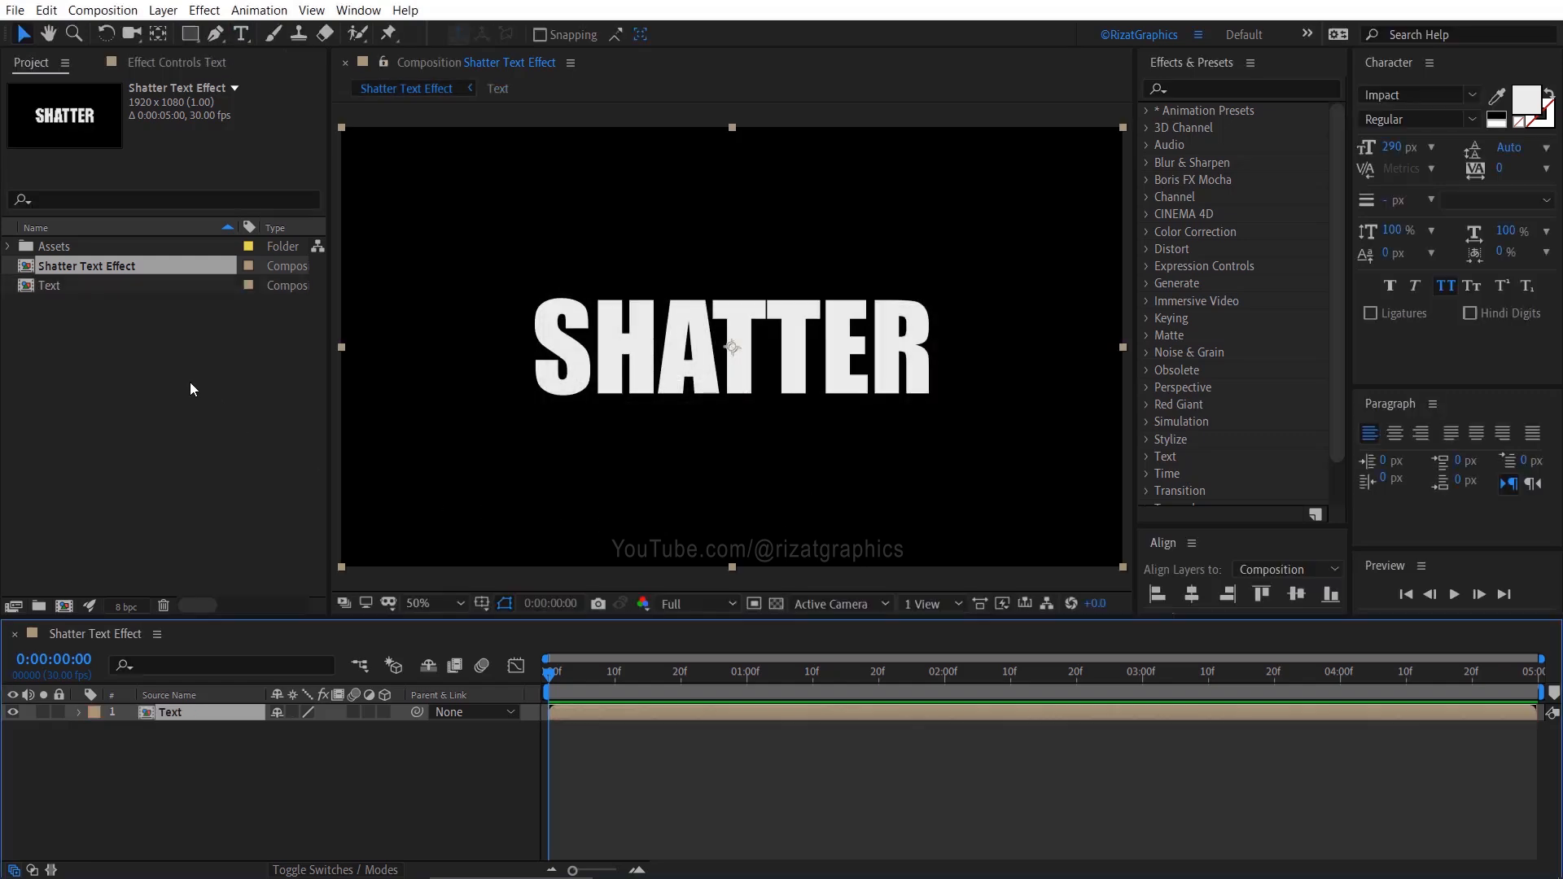
- Add Text_Texture.jpg from the Assets folder beneath the Text layer and set its track matte to Alpha Matte "Text"
{"action": "left_click", "coordinate": [10, 247]}
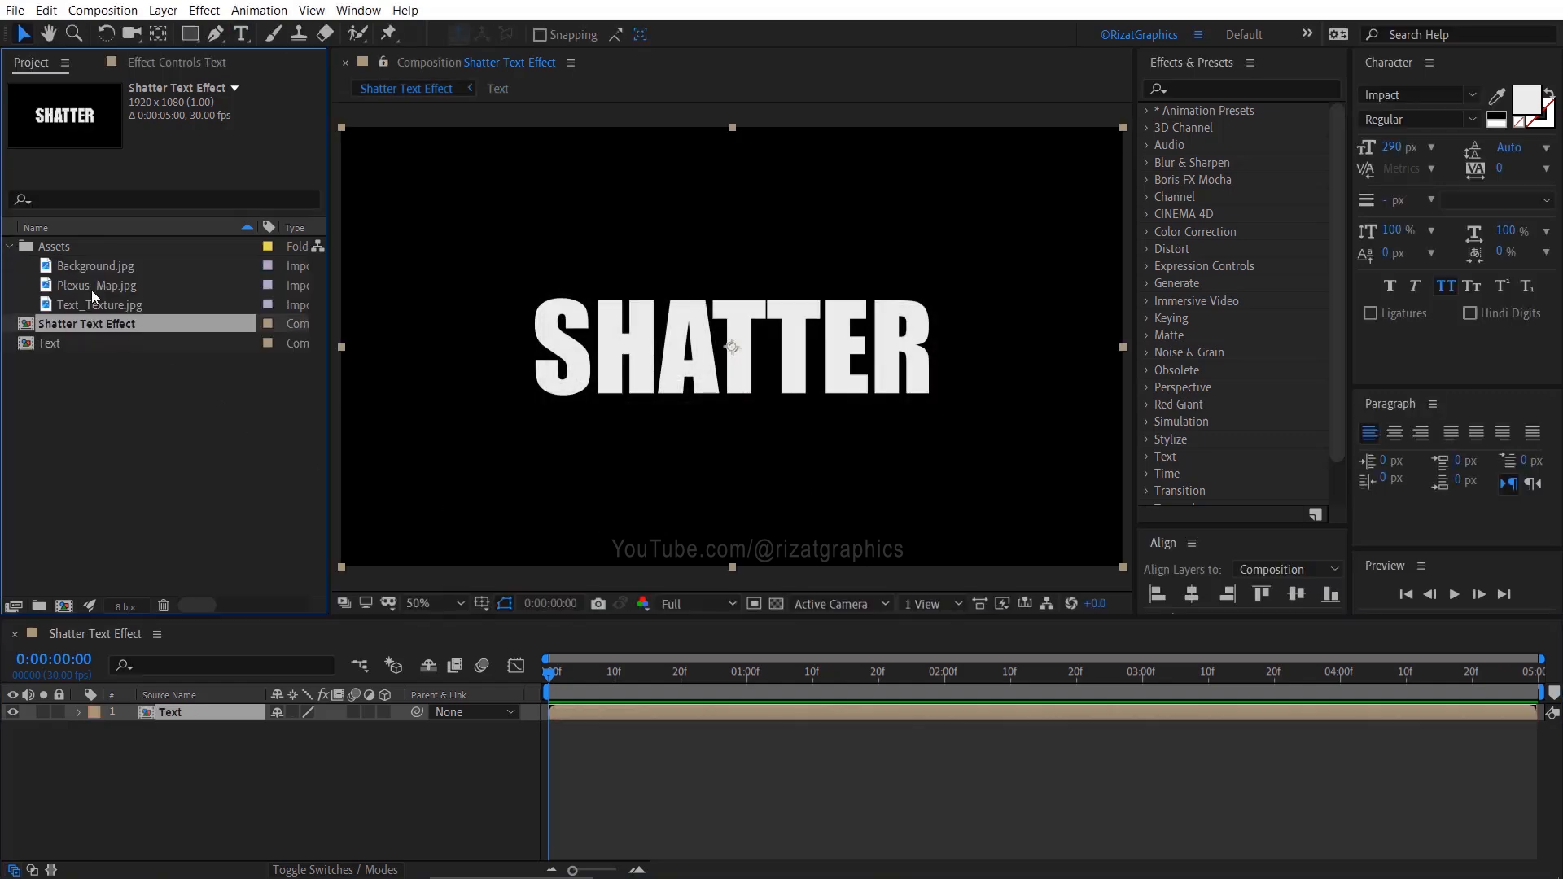
{"action": "left_click_drag", "start_coordinate": [100, 306], "coordinate": [128, 750]}
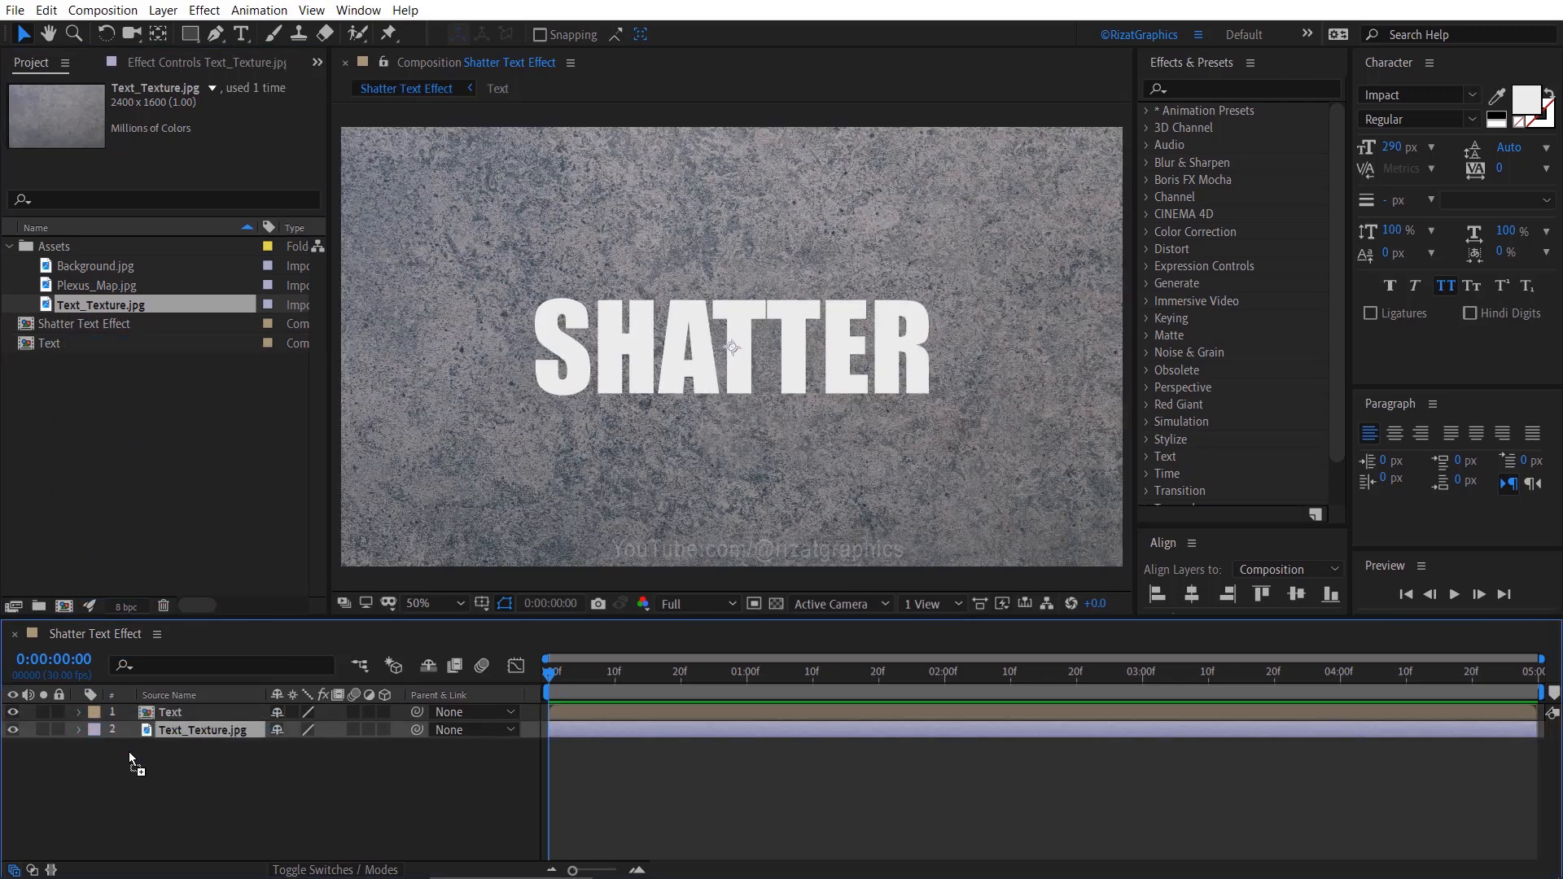
{"action": "left_click", "coordinate": [330, 869]}
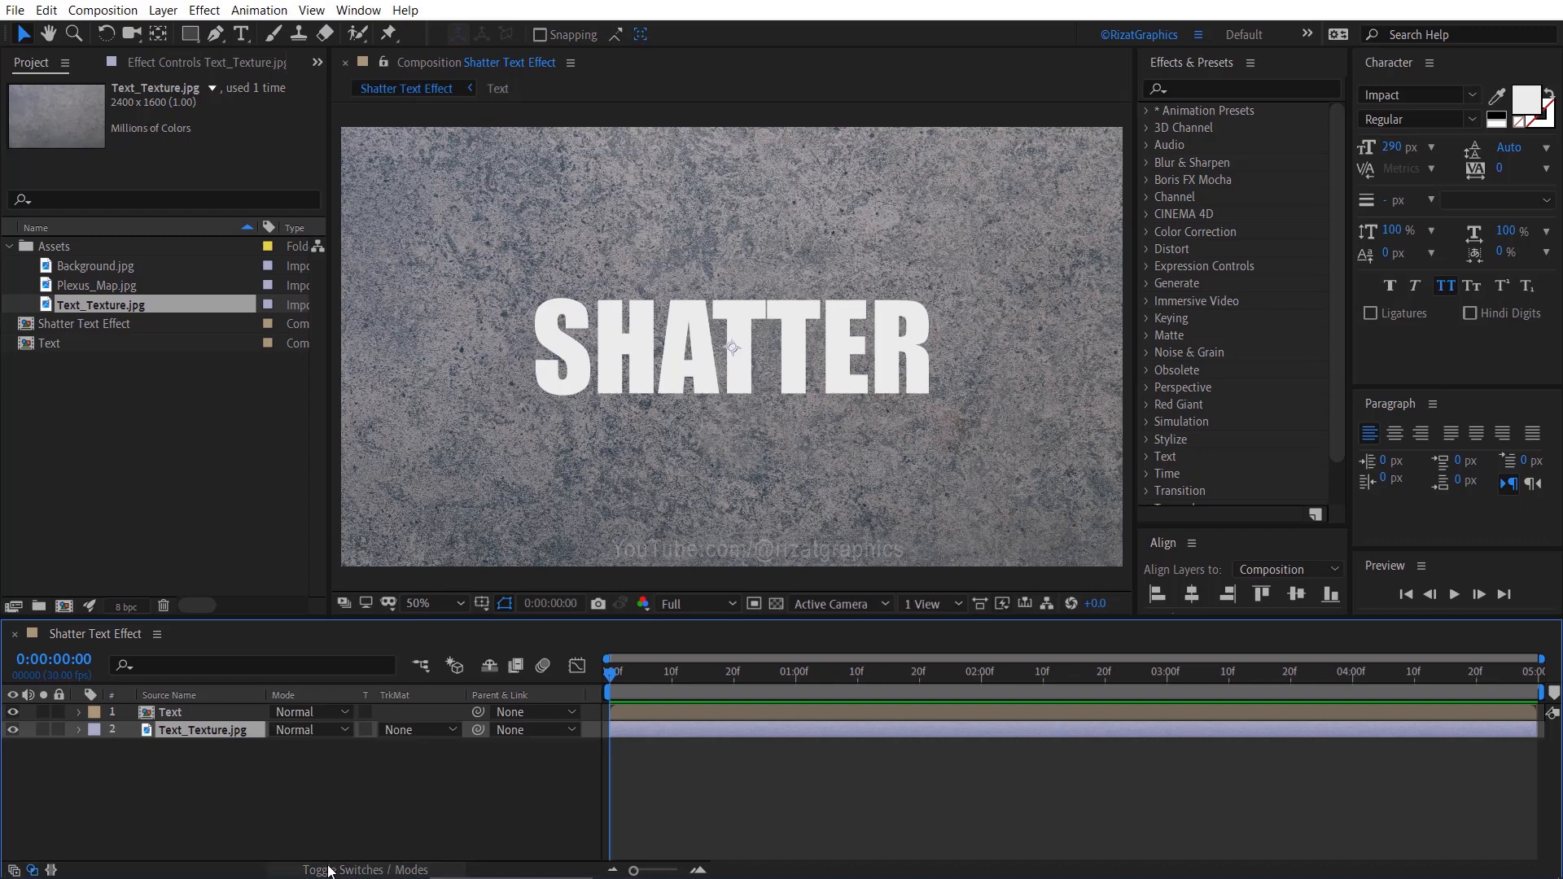
{"action": "left_click", "coordinate": [445, 730]}
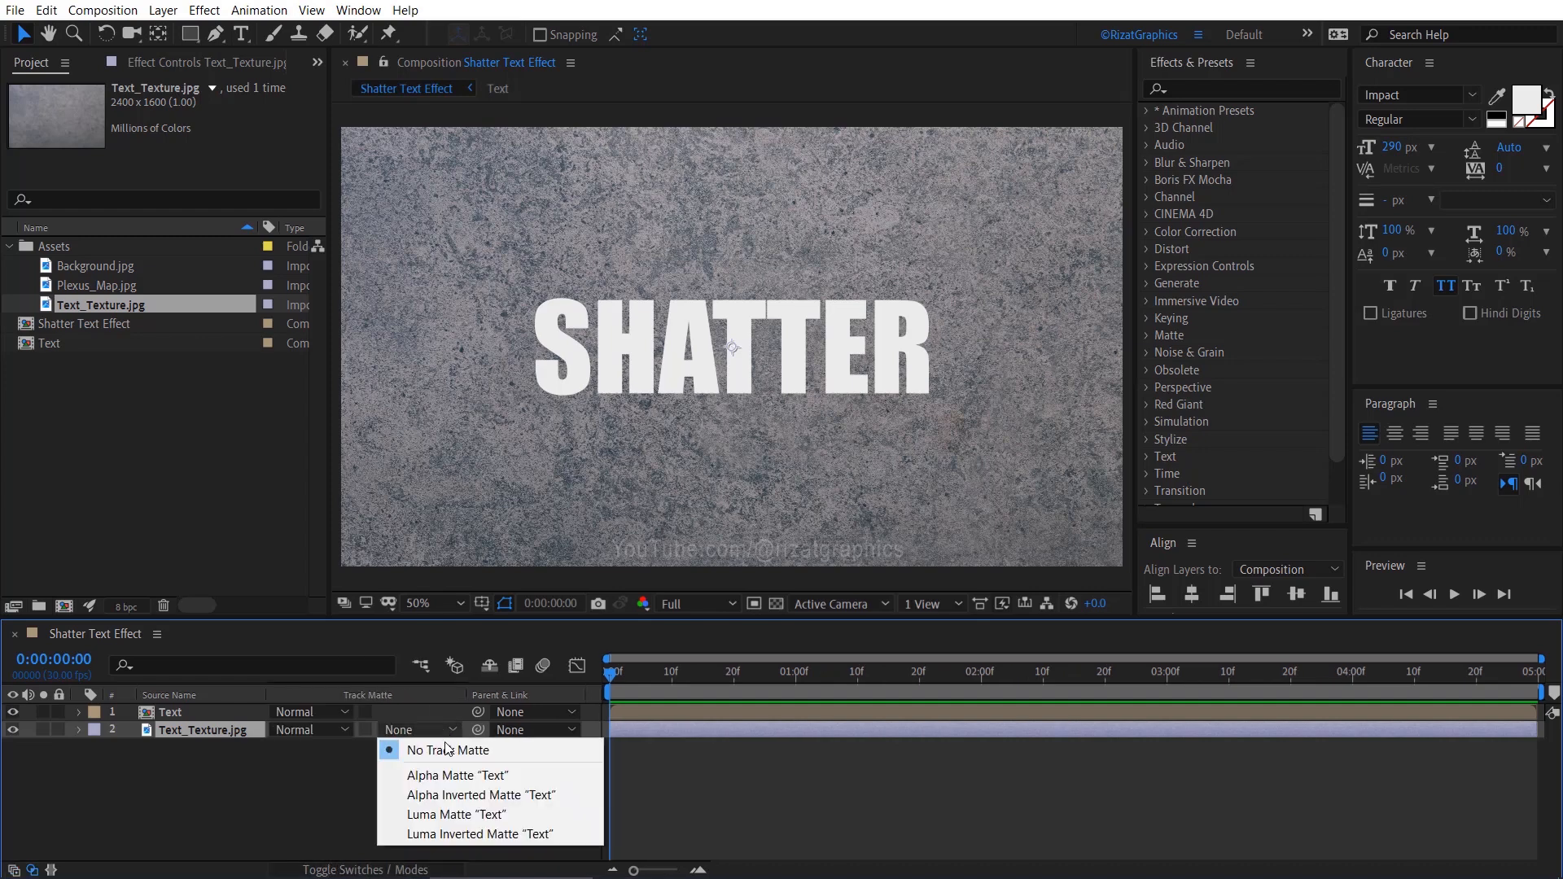
{"action": "left_click", "coordinate": [450, 778]}
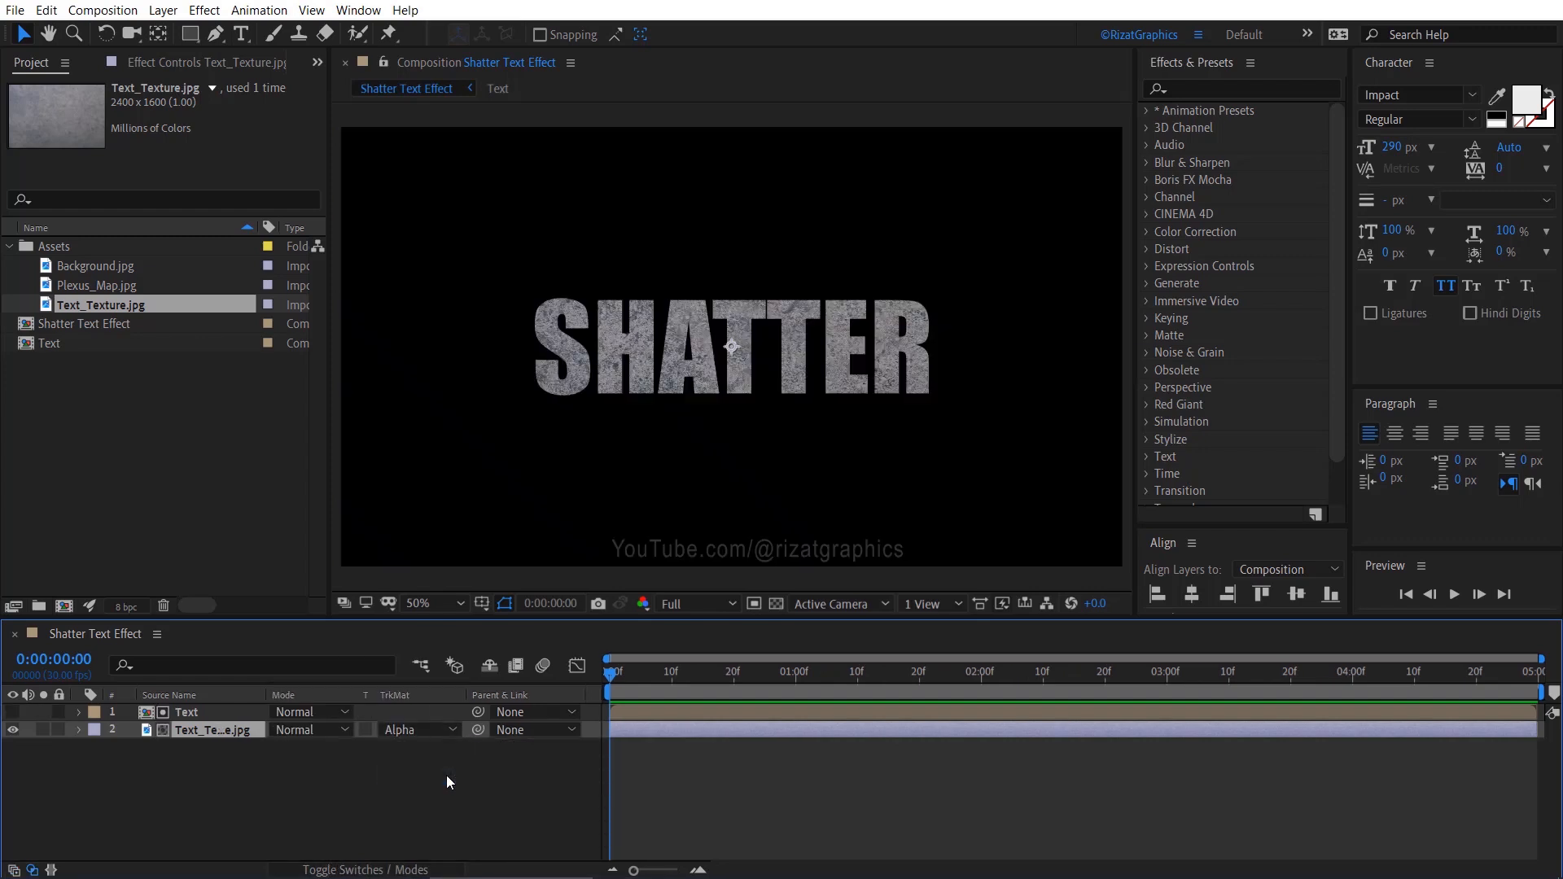
- Scale the Text_Texture.jpg layer down proportionally until its height about matches the composition frame
{"action": "key", "text": "s"}
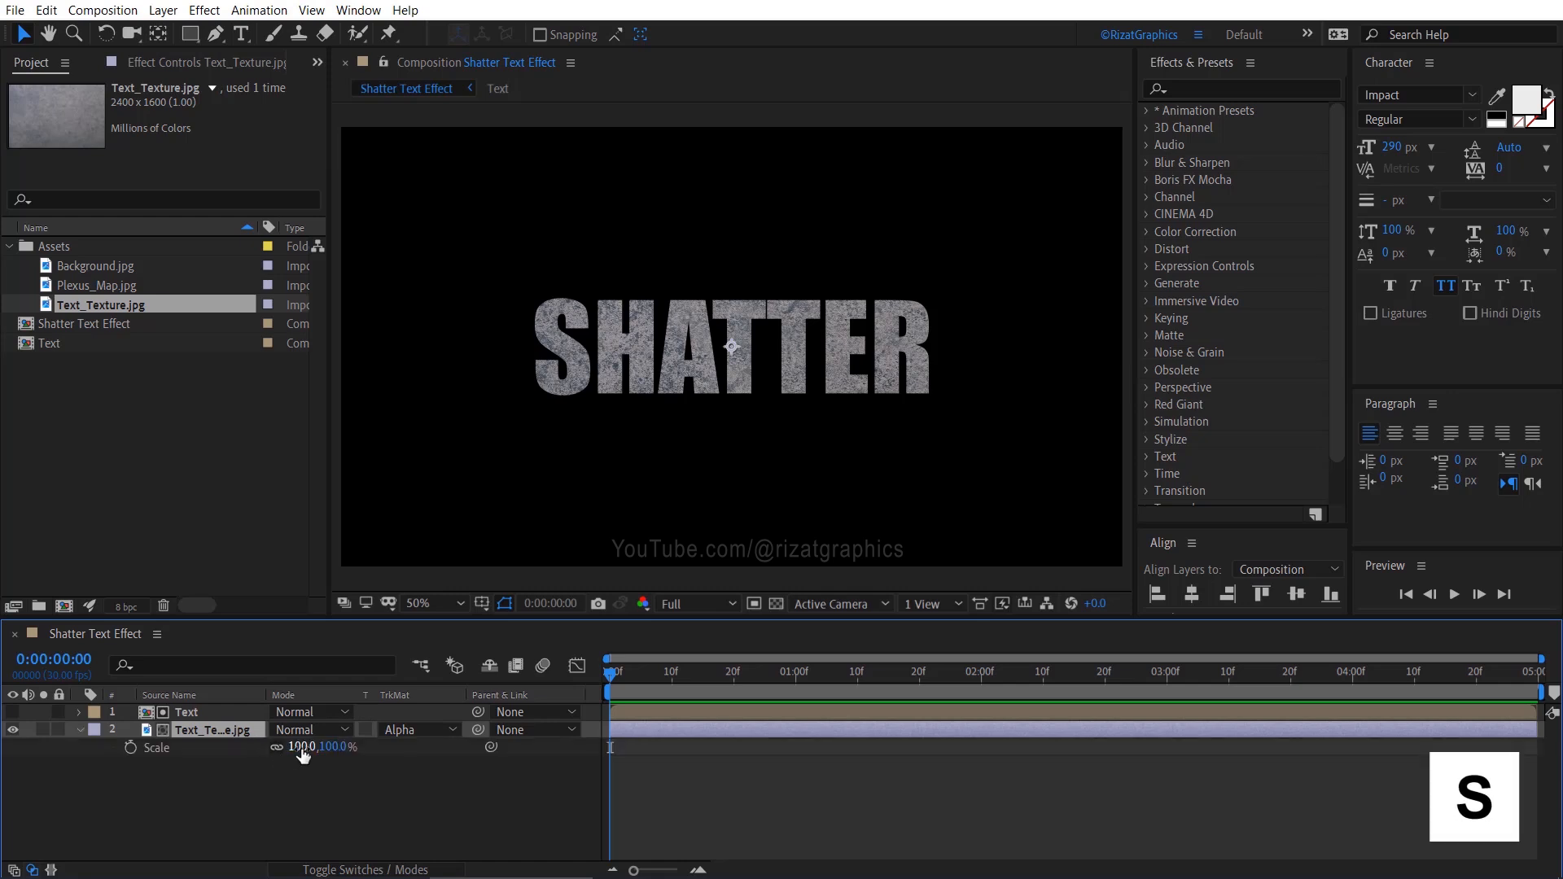
{"action": "left_click_drag", "start_coordinate": [304, 748], "coordinate": [261, 745]}
{"action": "left_click", "coordinate": [82, 730]}
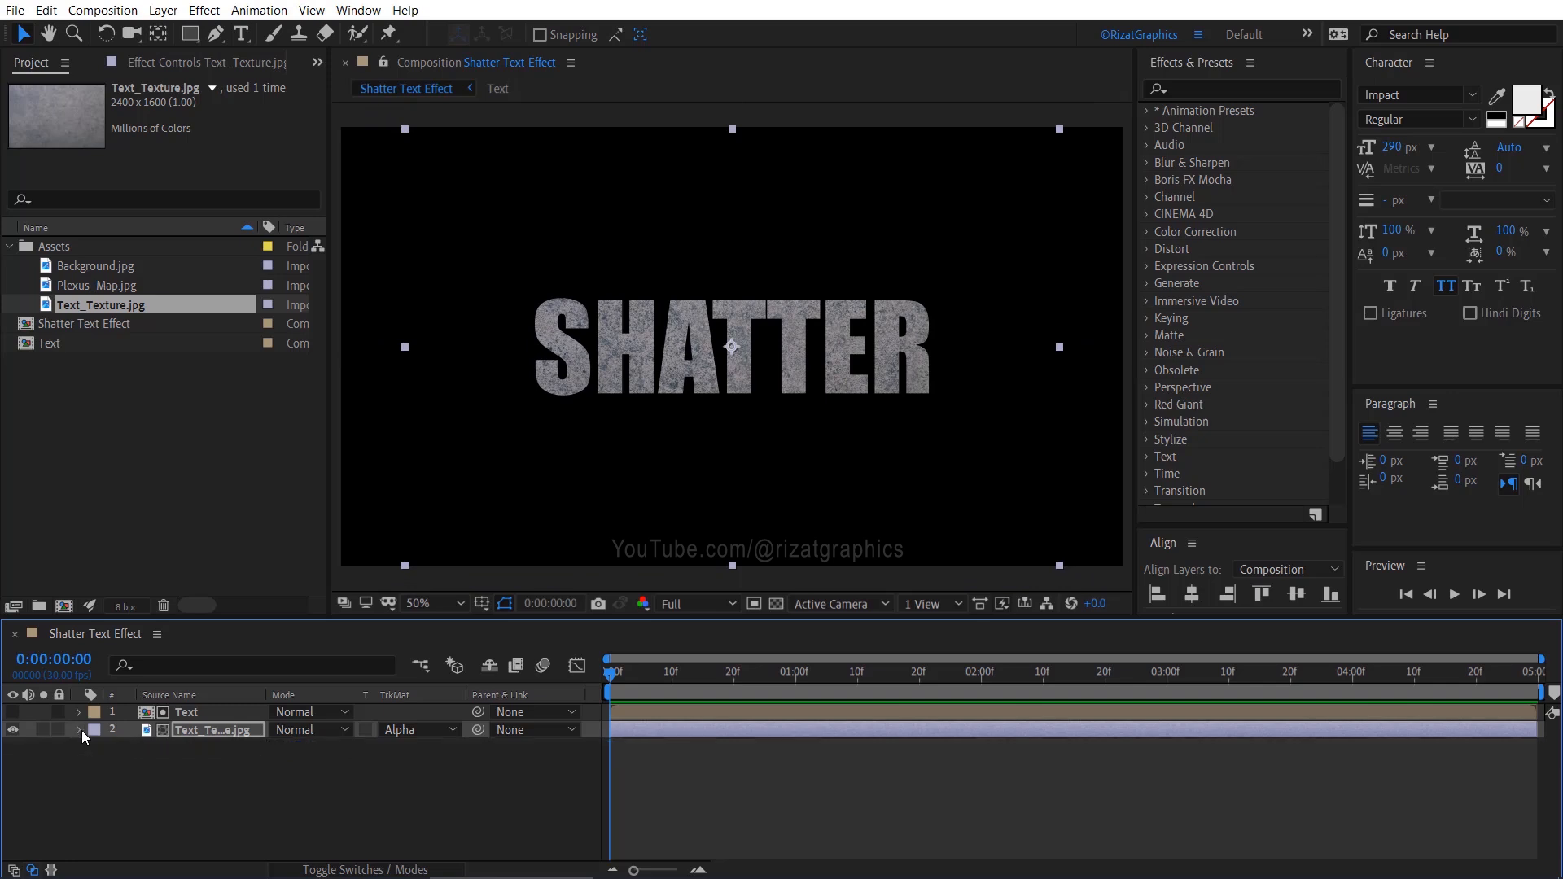
- Pre-compose the Text and Text_Texture.jpg layers together into a composition named Text_Texture
{"action": "left_click", "coordinate": [197, 713], "text": "shift"}
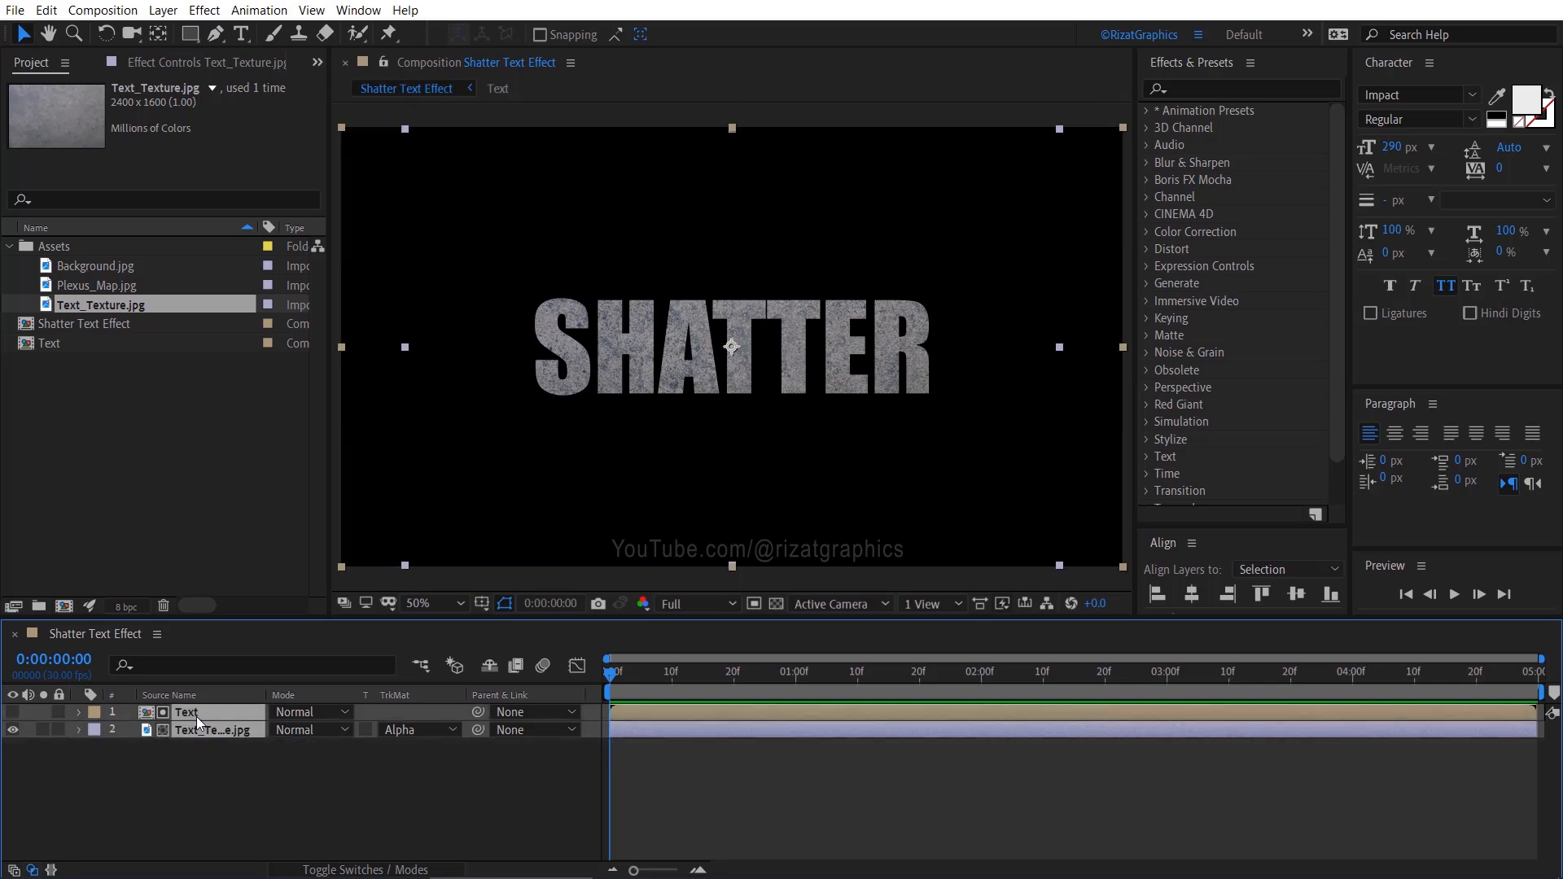
{"action": "right_click", "coordinate": [197, 716]}
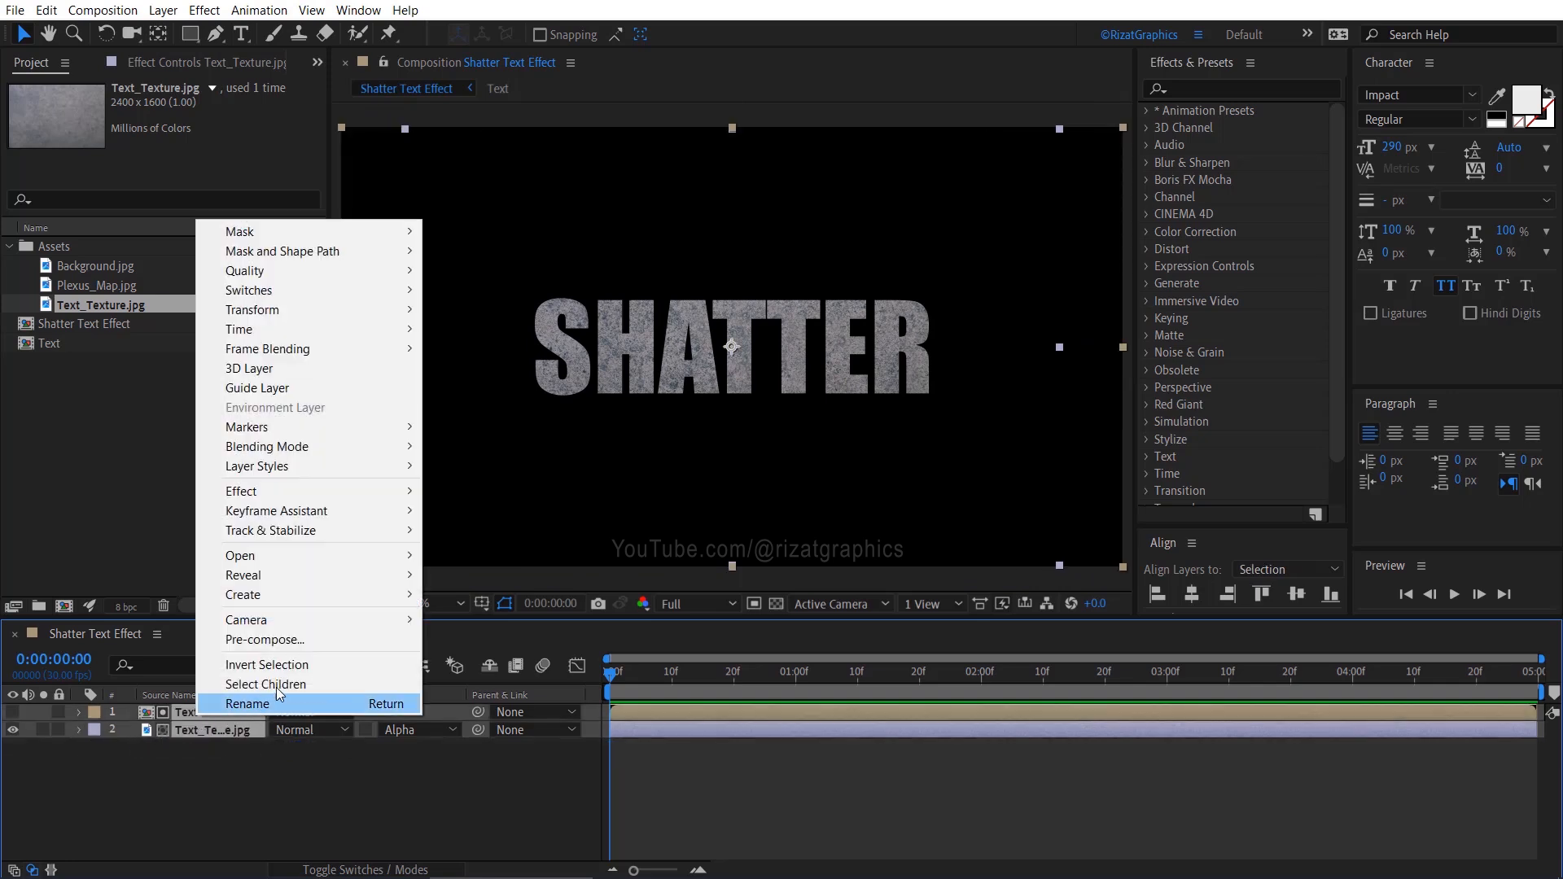
{"action": "left_click", "coordinate": [315, 641]}
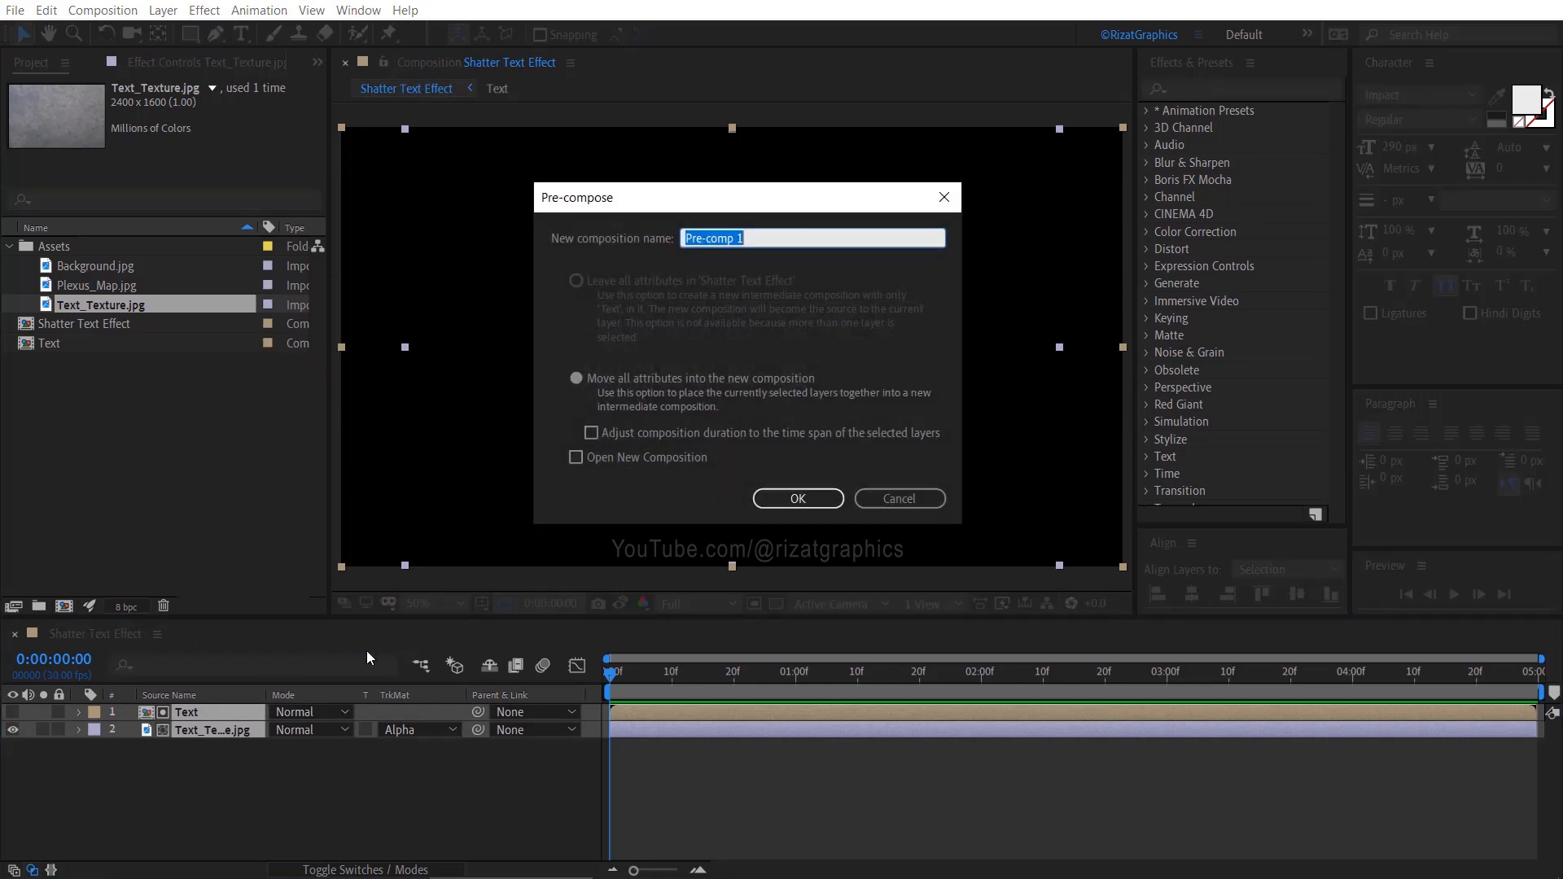
{"action": "type", "text": "Text_Texture"}
{"action": "left_click", "coordinate": [798, 498]}
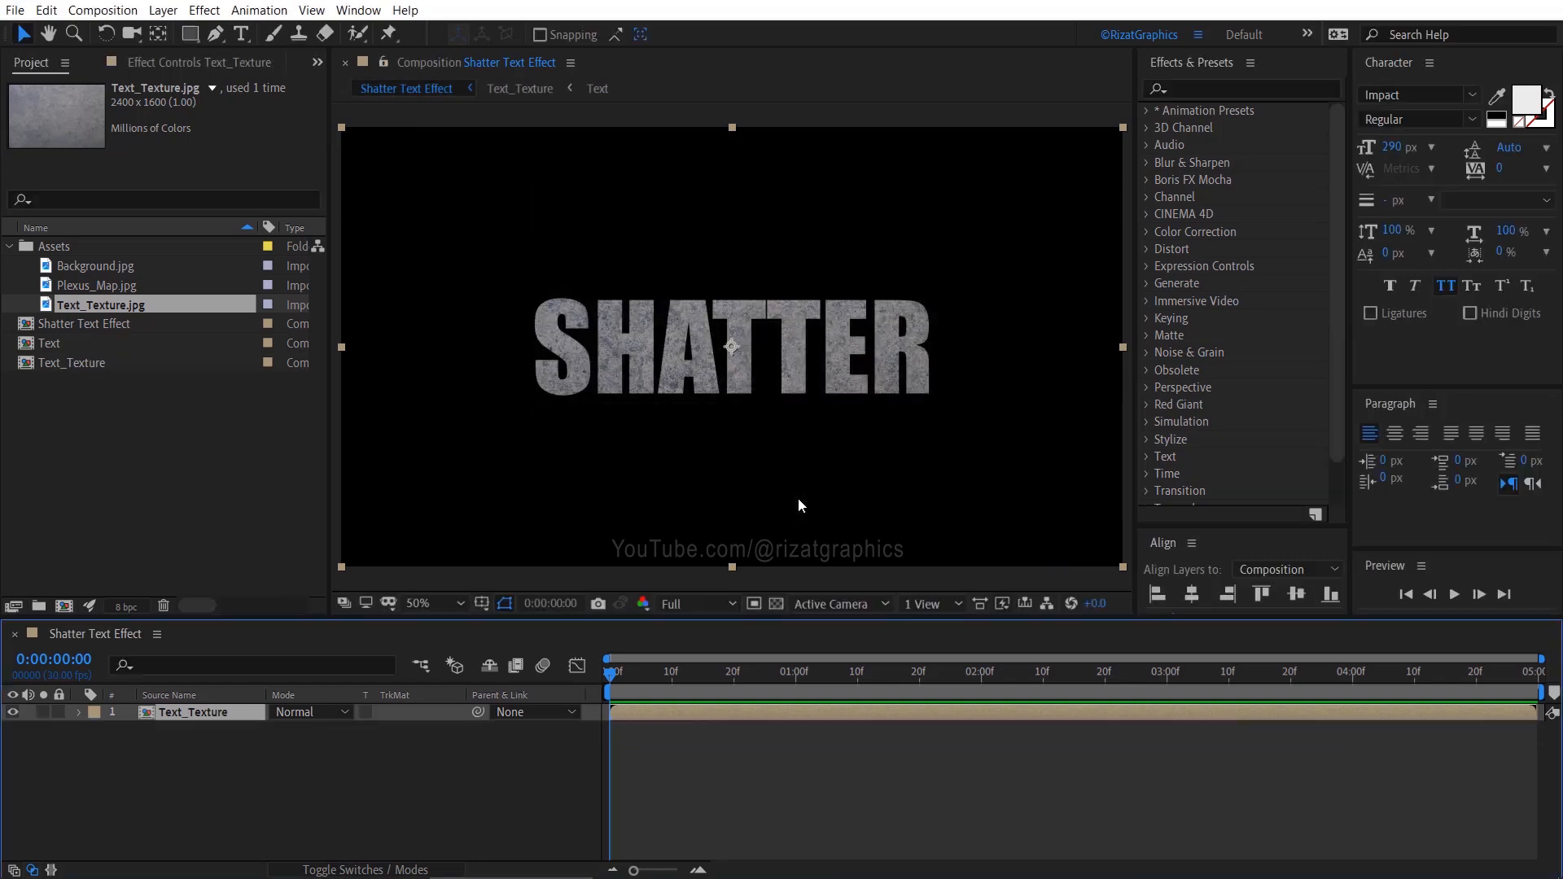
- Add Plexus_Map.jpg beneath the Text_Texture layer and pre-compose it as Map, moving all attributes into the new composition
{"action": "left_click", "coordinate": [124, 287]}
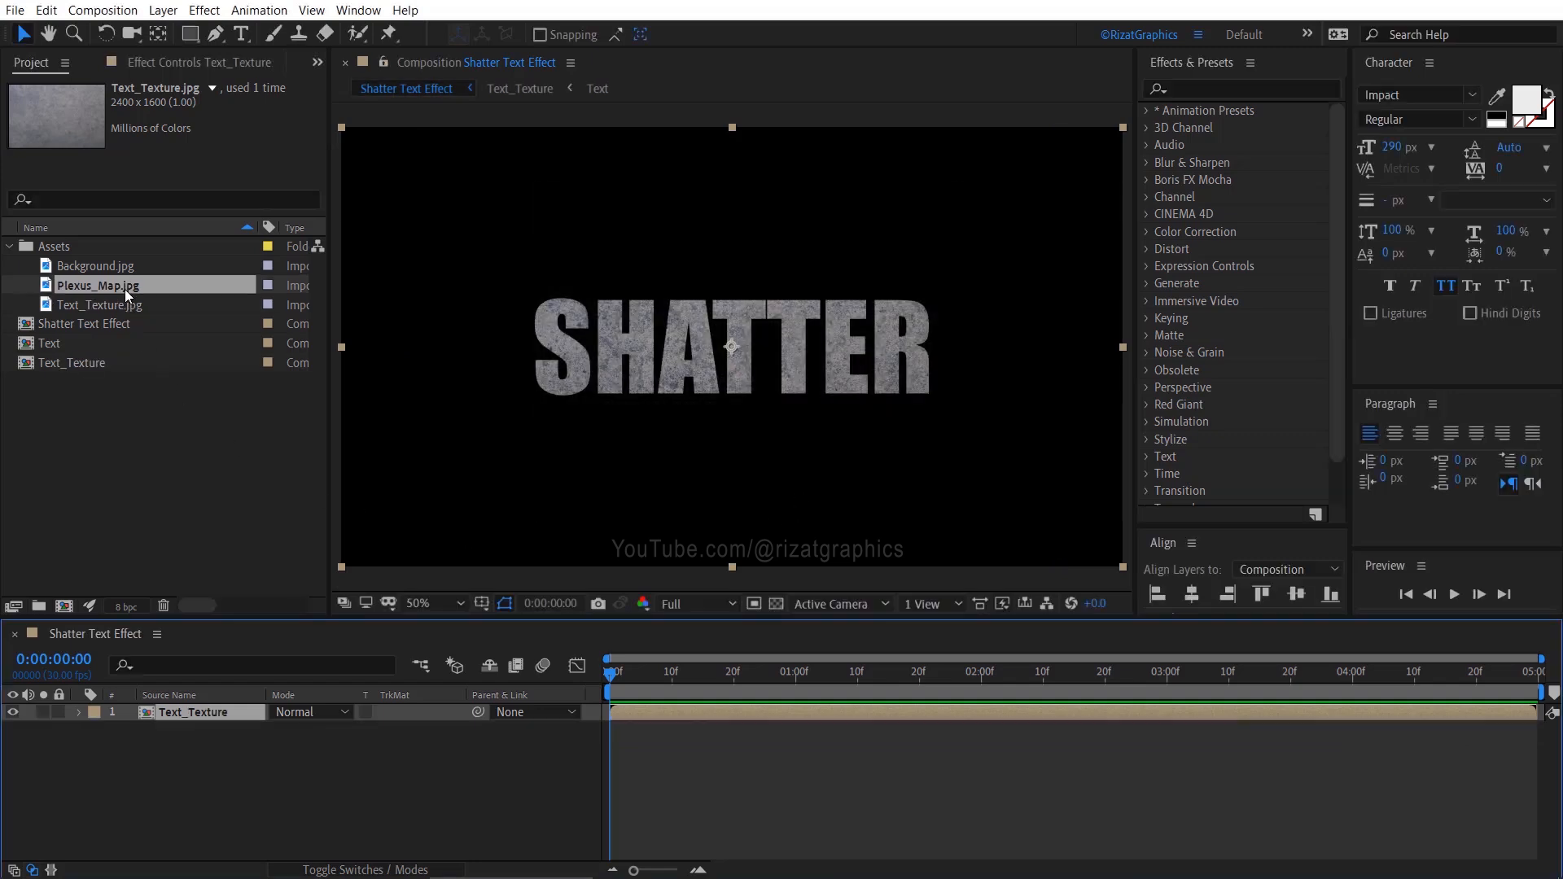
{"action": "left_click_drag", "start_coordinate": [125, 287], "coordinate": [166, 734]}
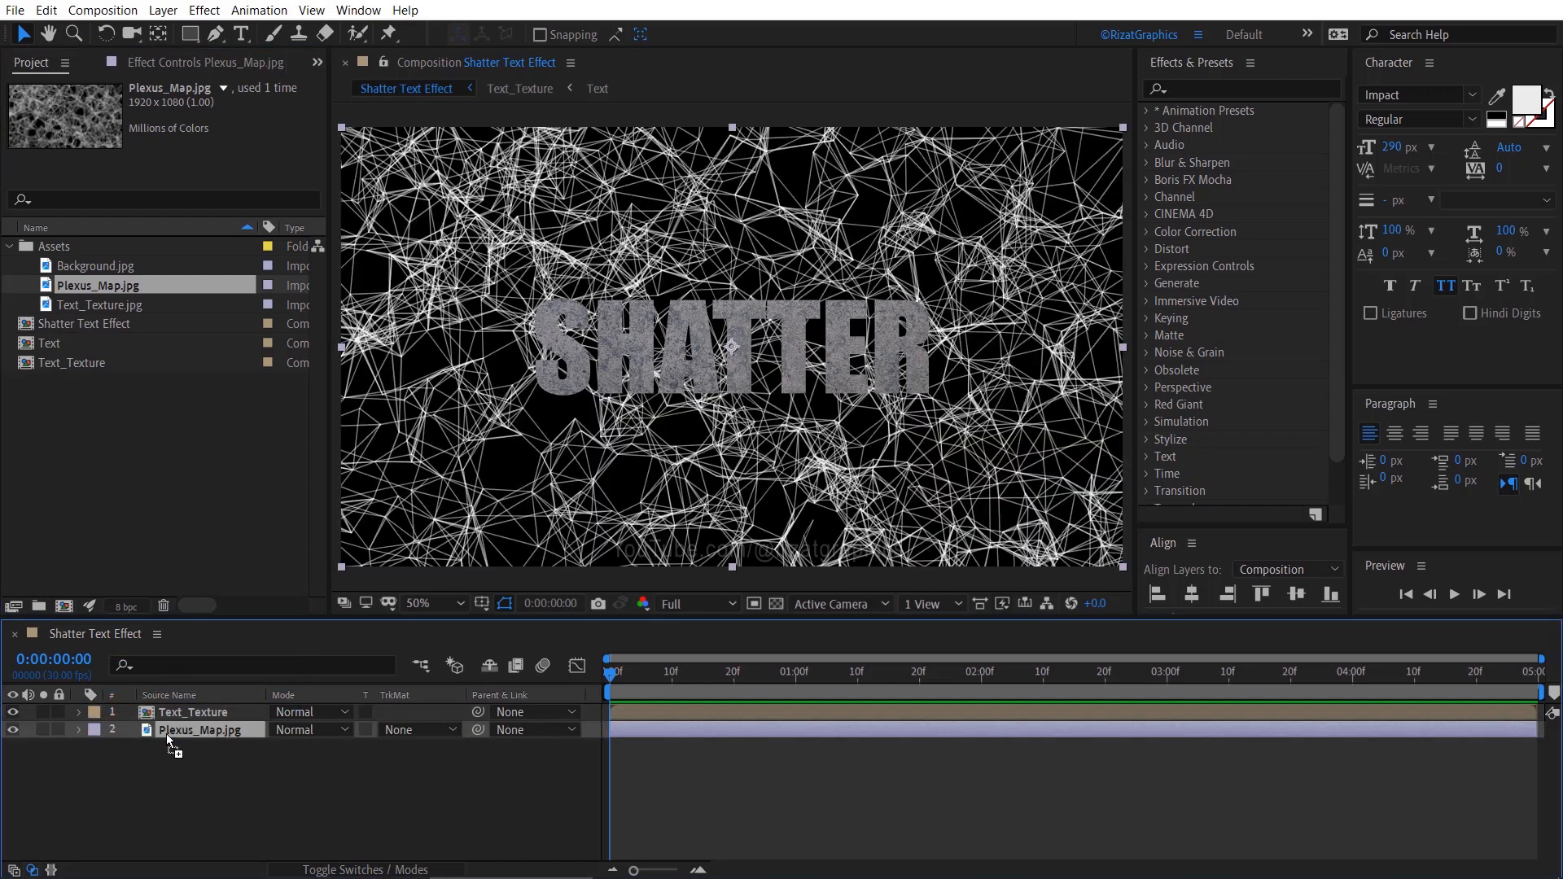
{"action": "right_click", "coordinate": [217, 731]}
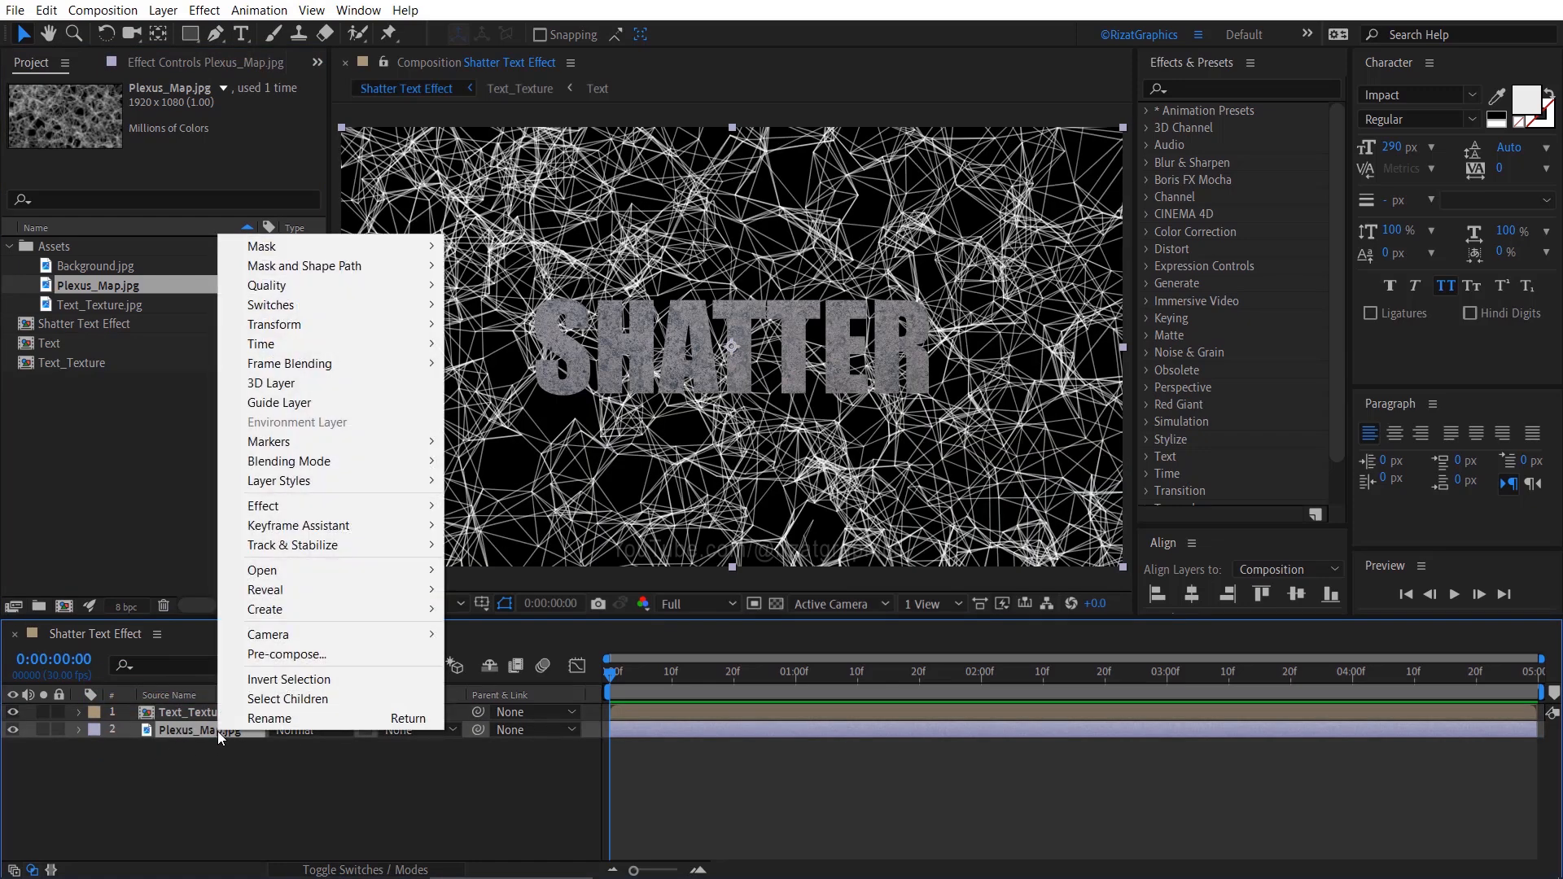
{"action": "left_click", "coordinate": [334, 661]}
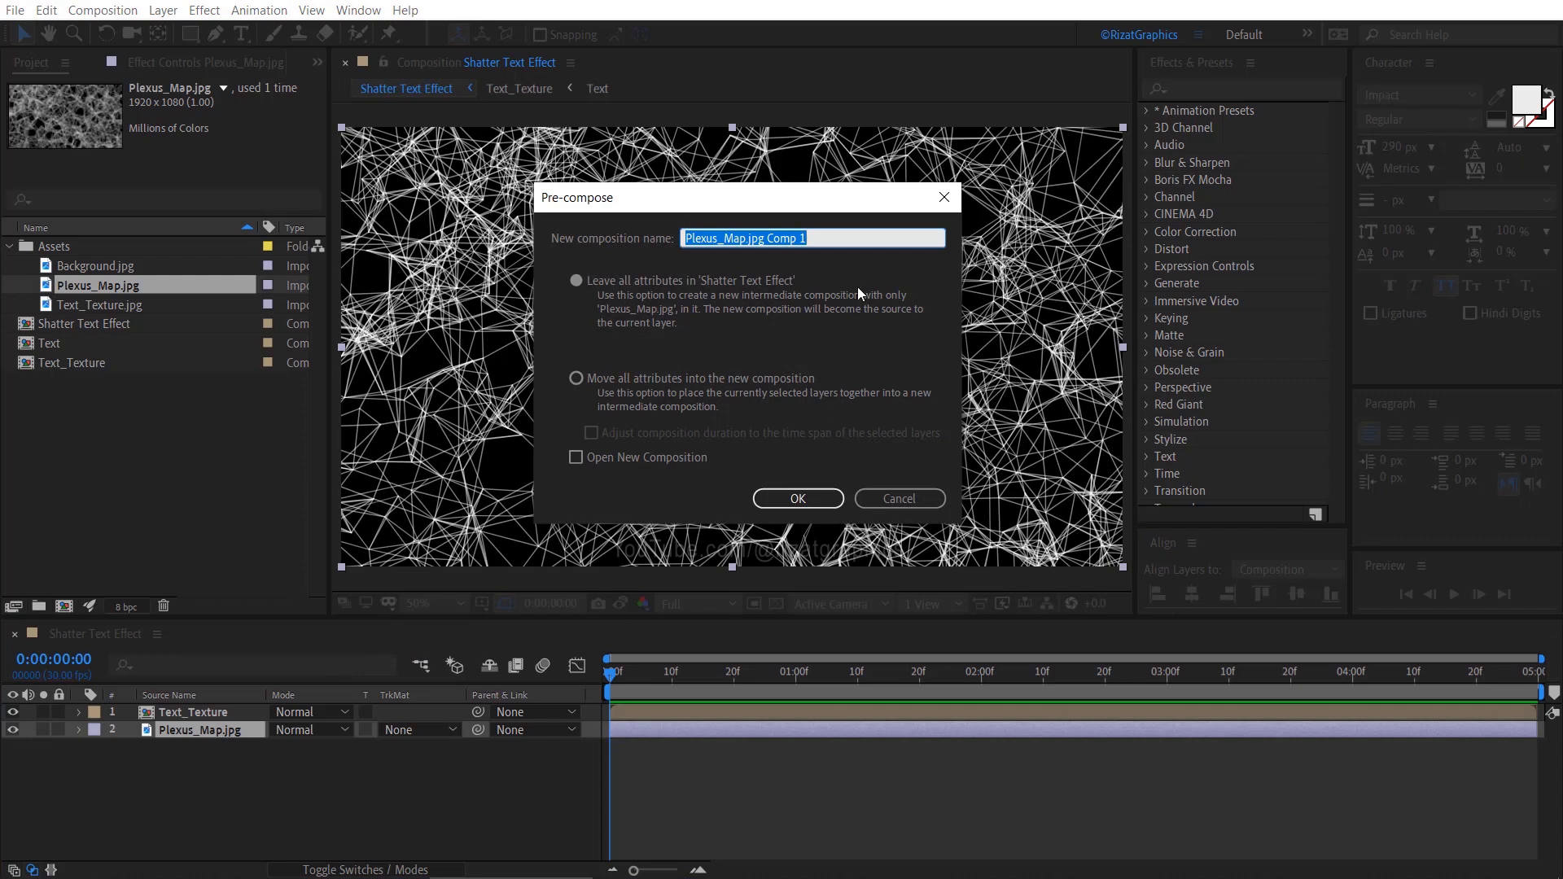
{"action": "key", "text": "BackSpace"}
{"action": "type", "text": "Map"}
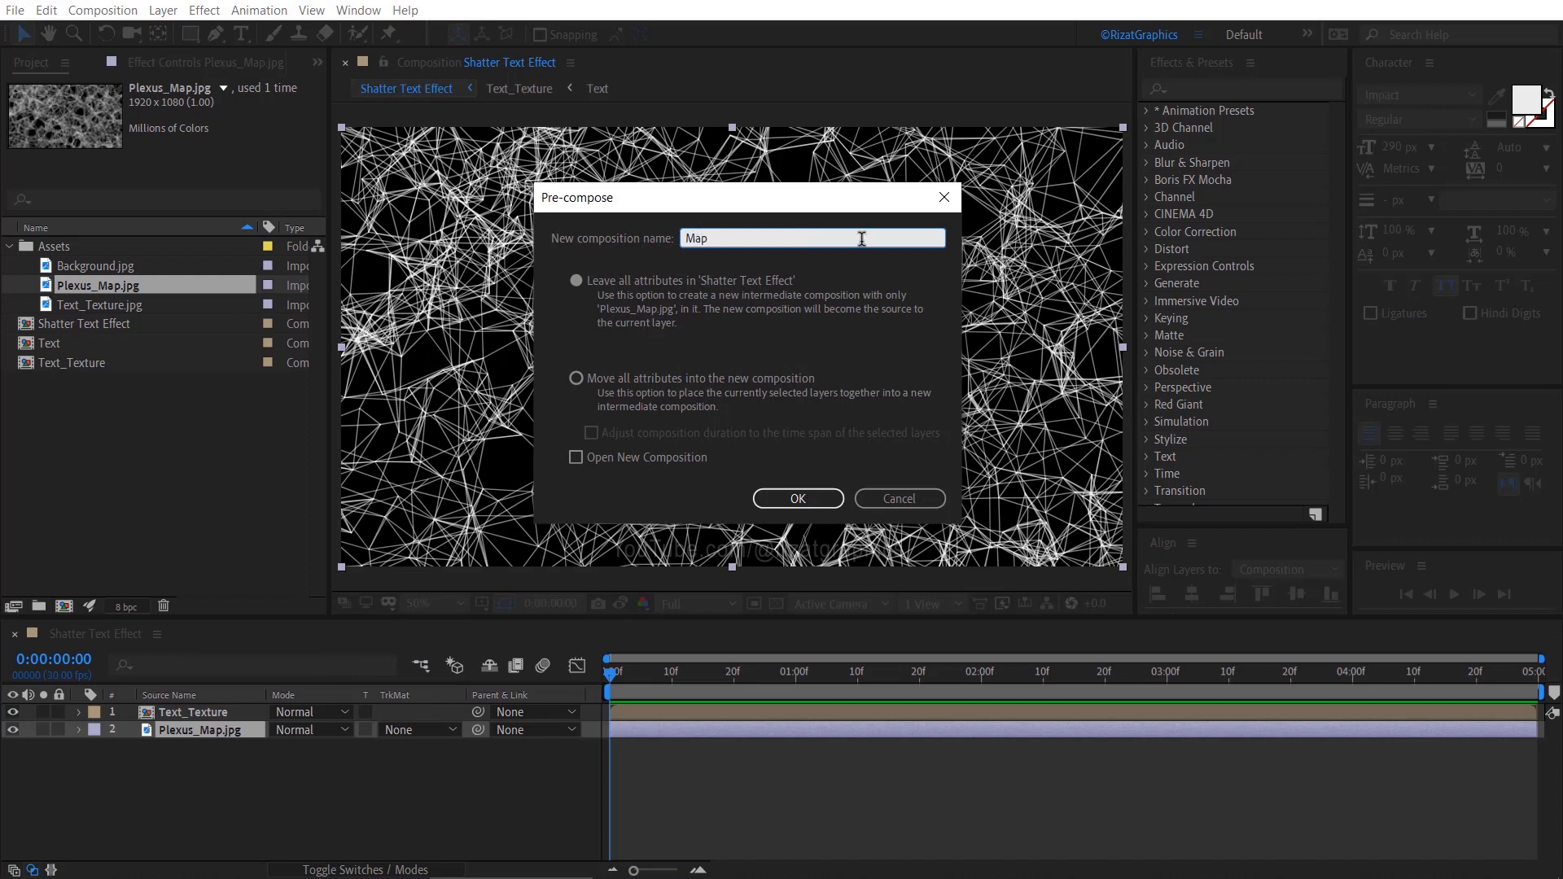
{"action": "left_click", "coordinate": [785, 381]}
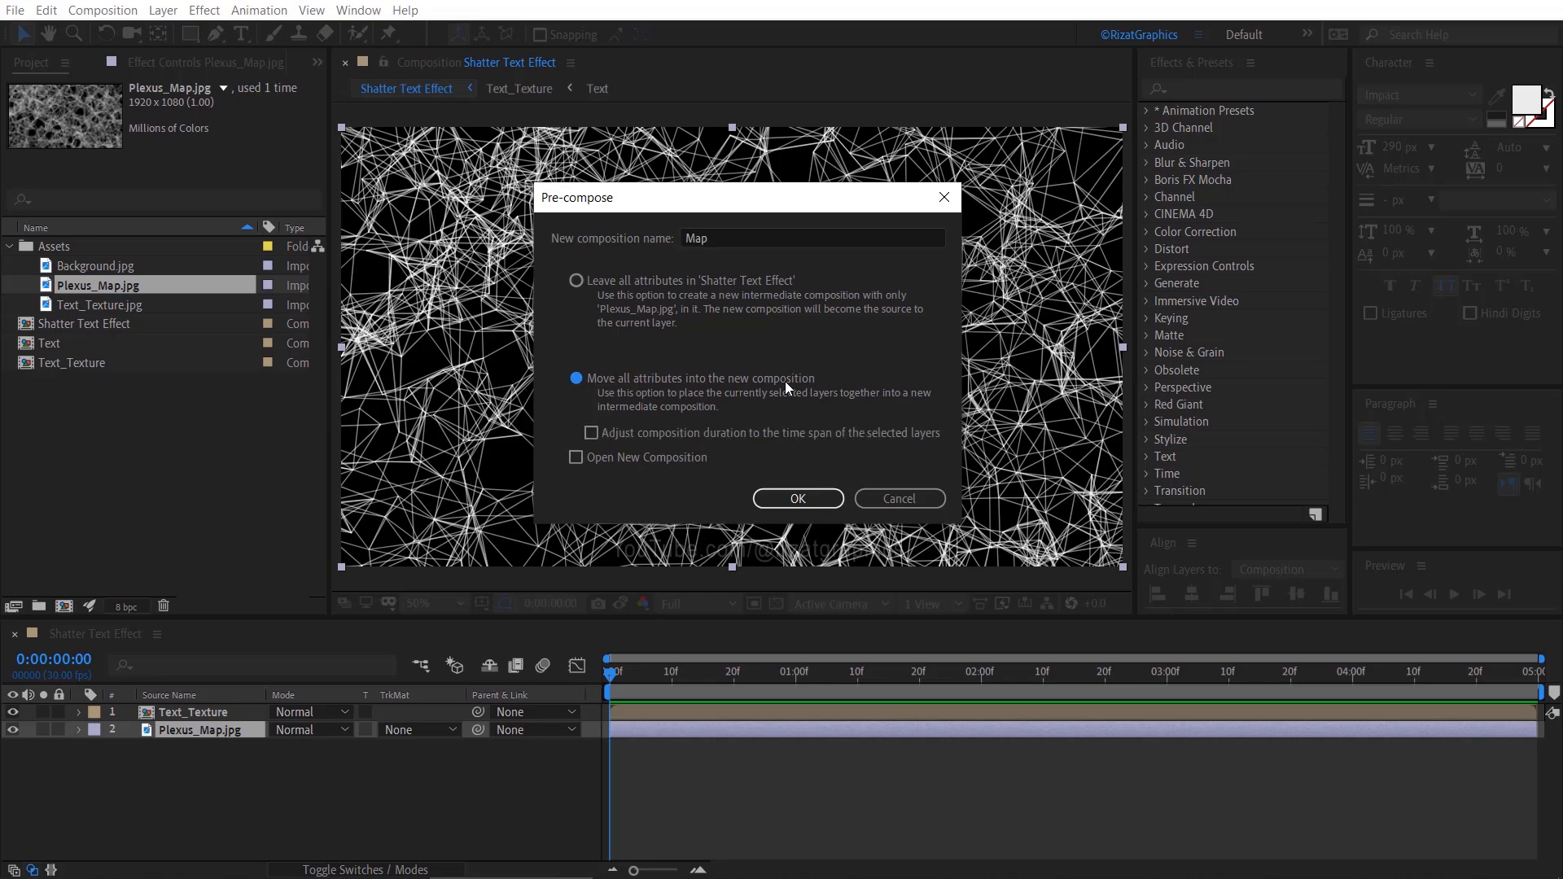
{"action": "left_click", "coordinate": [802, 499]}
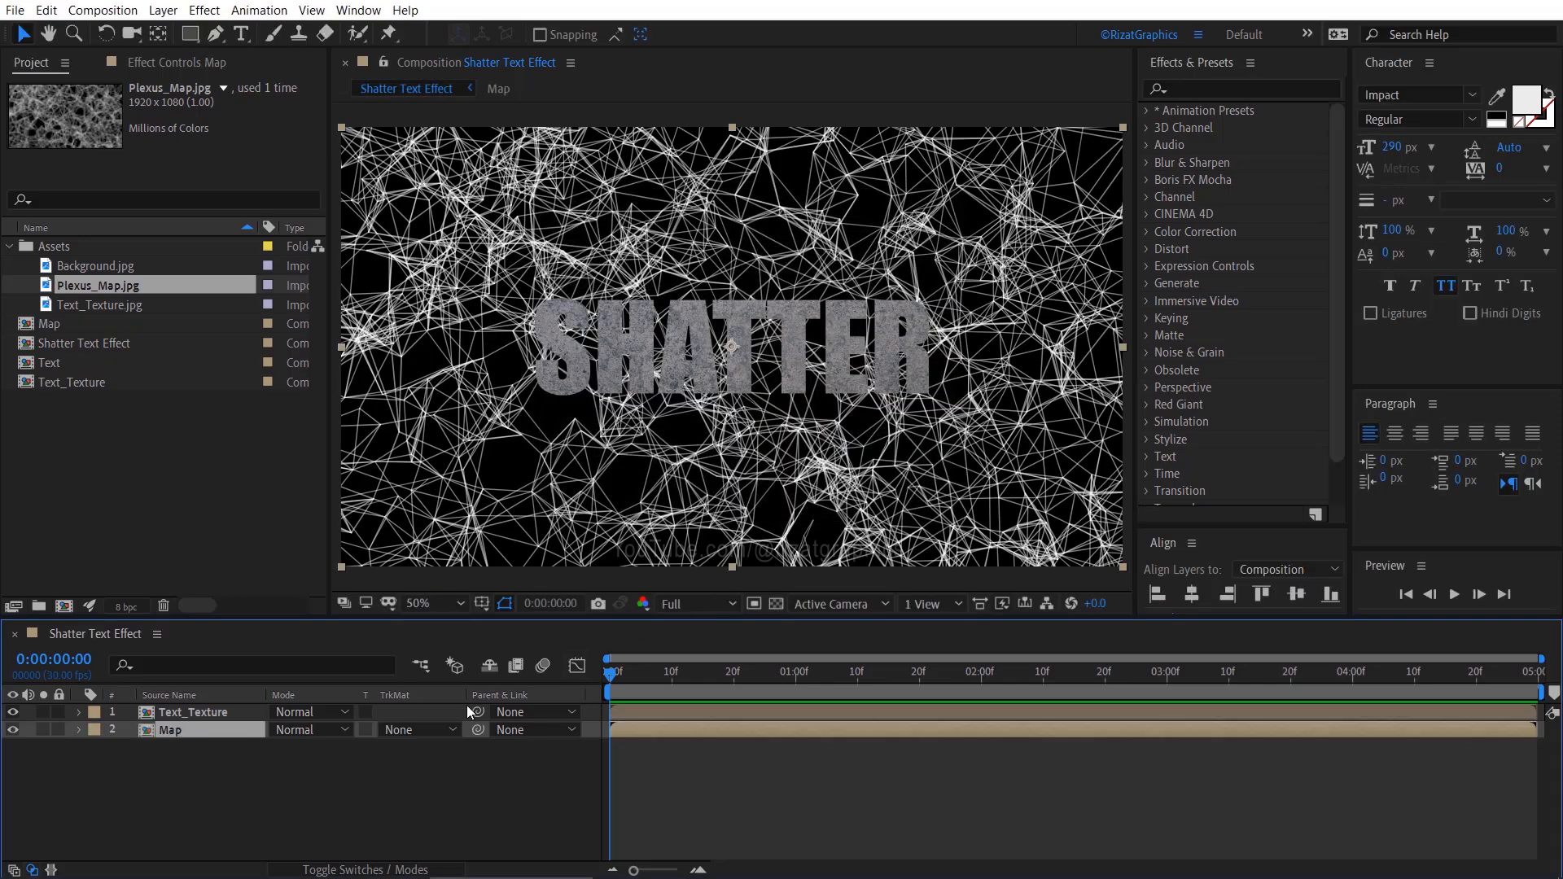
- Hide the Map layer and add Background.jpg as the lowest layer, soloed
{"action": "left_click", "coordinate": [13, 731]}
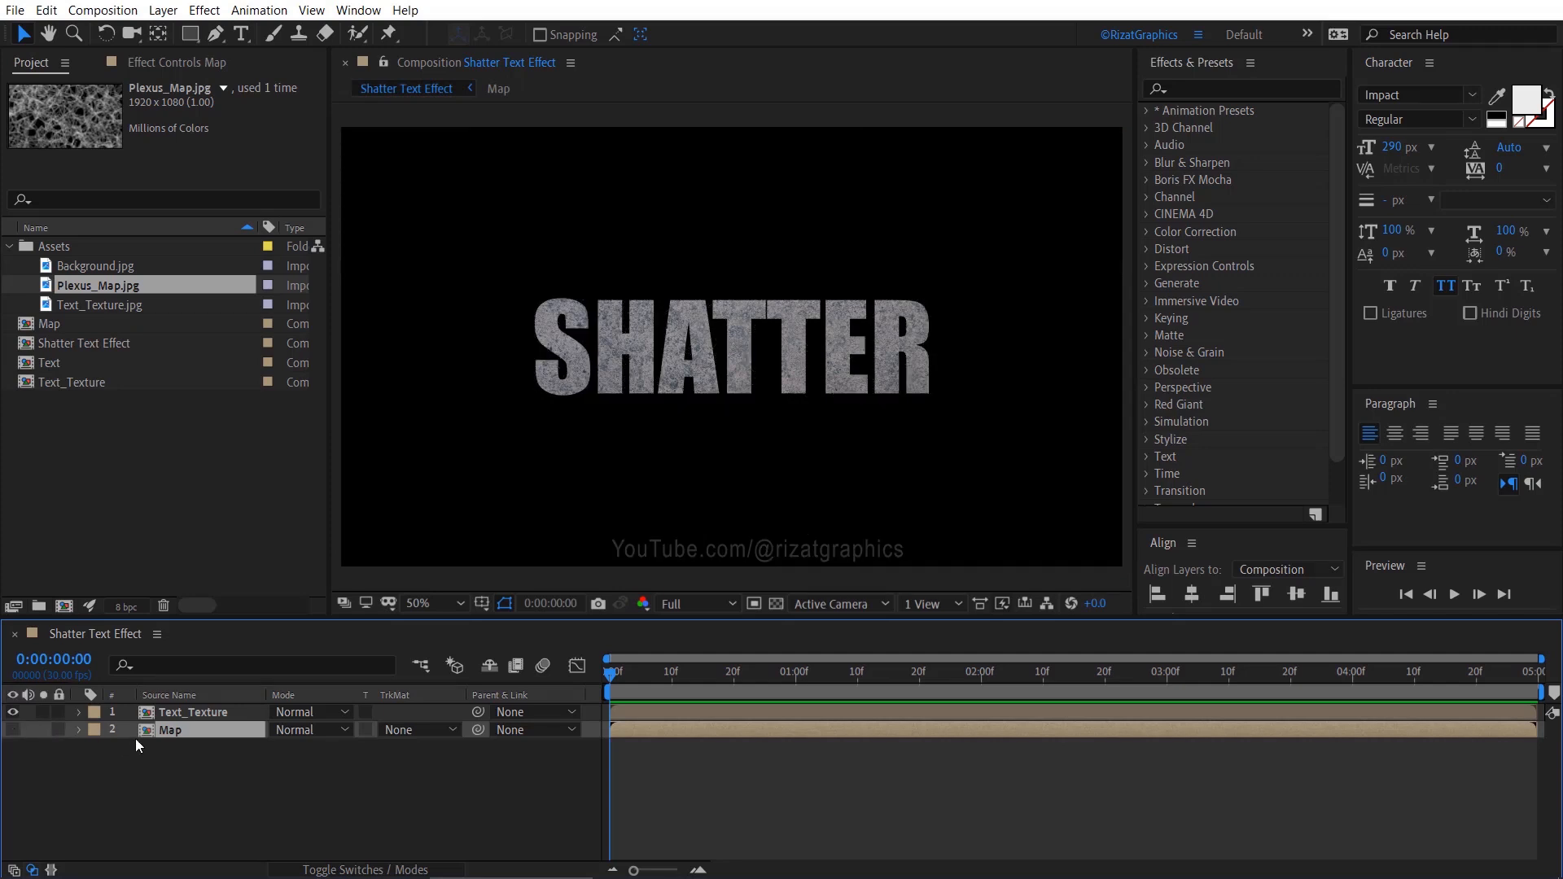
{"action": "left_click_drag", "start_coordinate": [114, 264], "coordinate": [174, 754]}
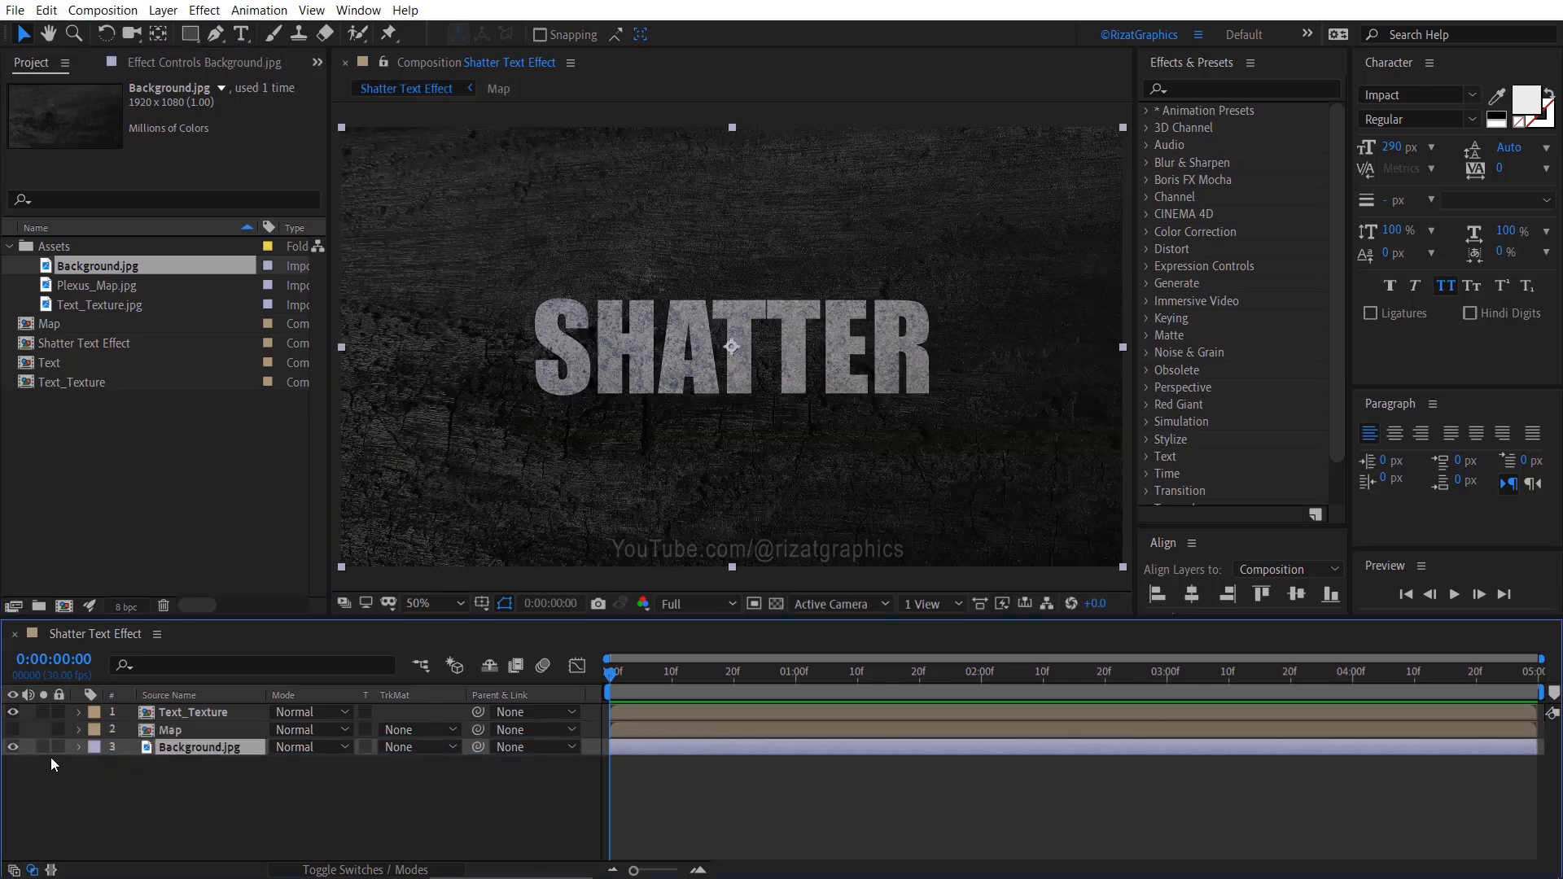
{"action": "left_click", "coordinate": [44, 747]}
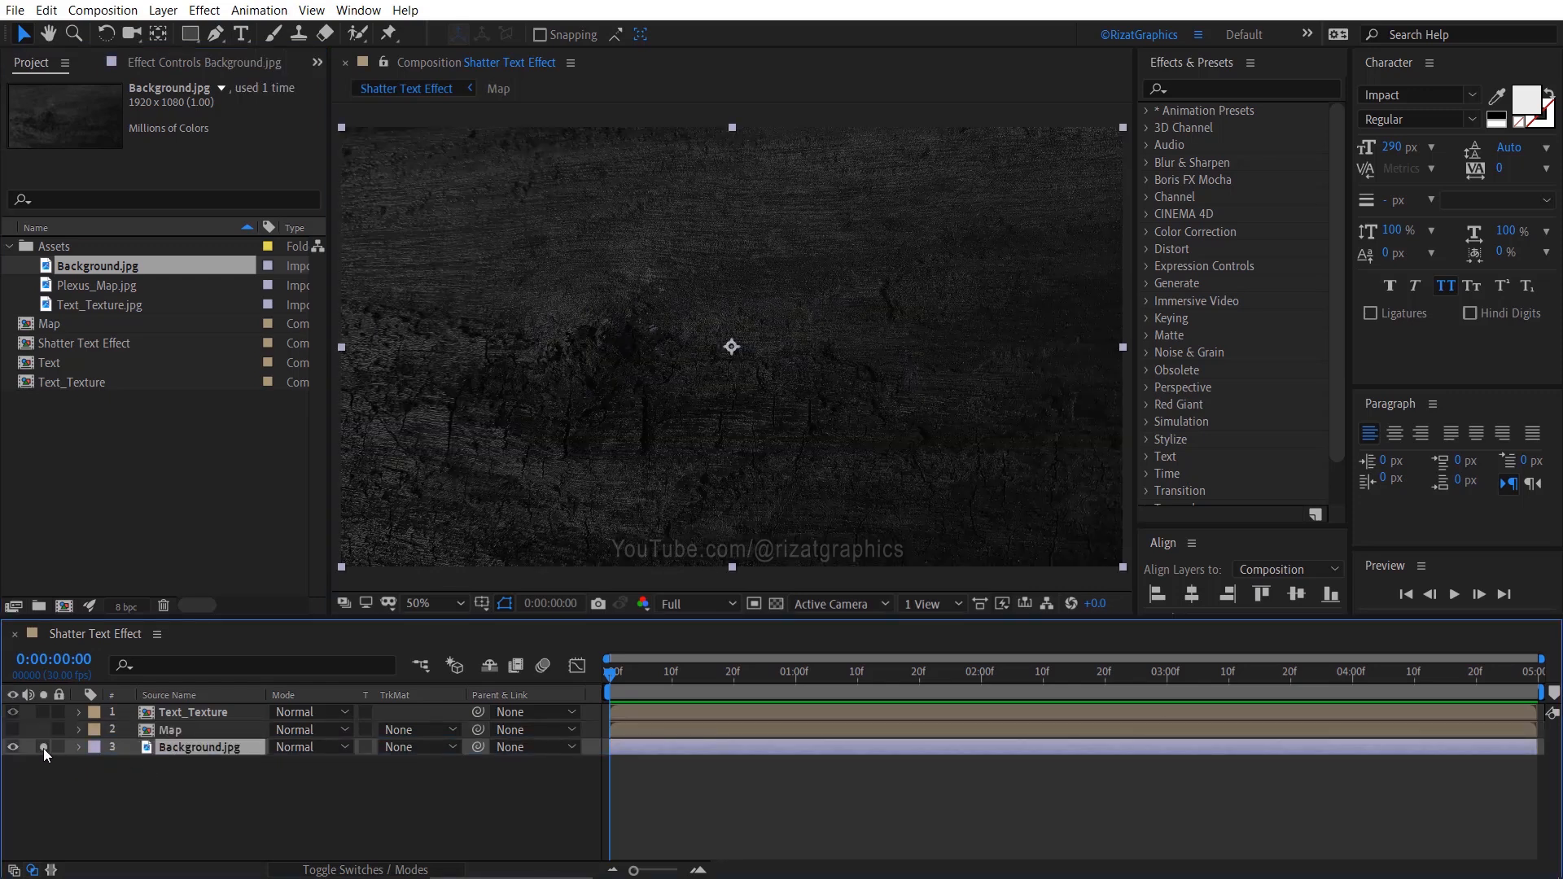
- Draw a wide elliptical mask on the Background.jpg layer, centered and nearly filling the composition frame
{"action": "left_click", "coordinate": [188, 36]}
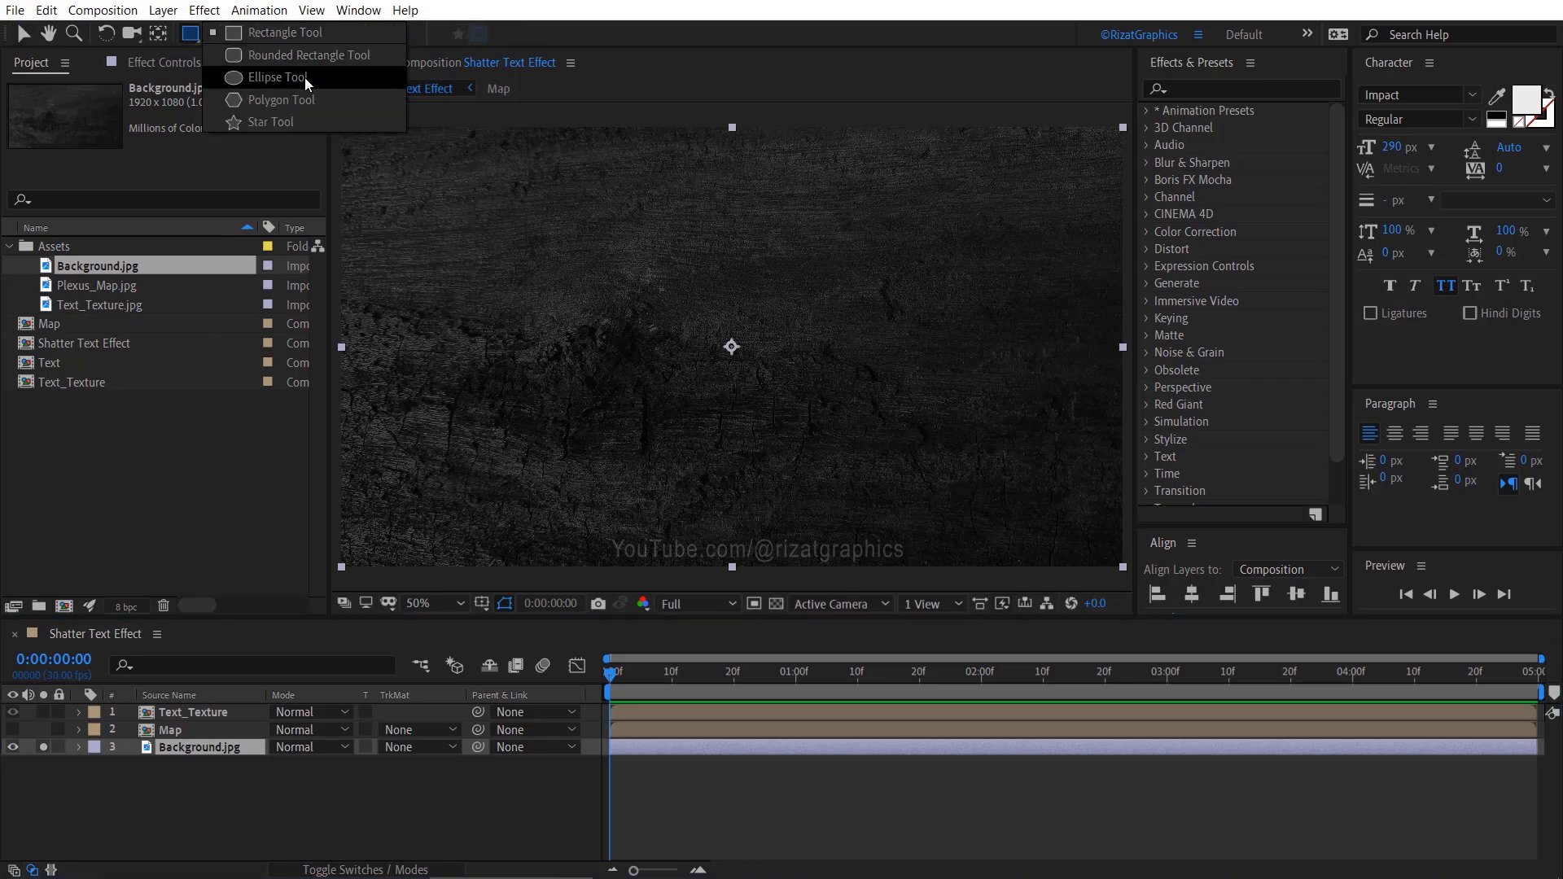
{"action": "left_click", "coordinate": [306, 76]}
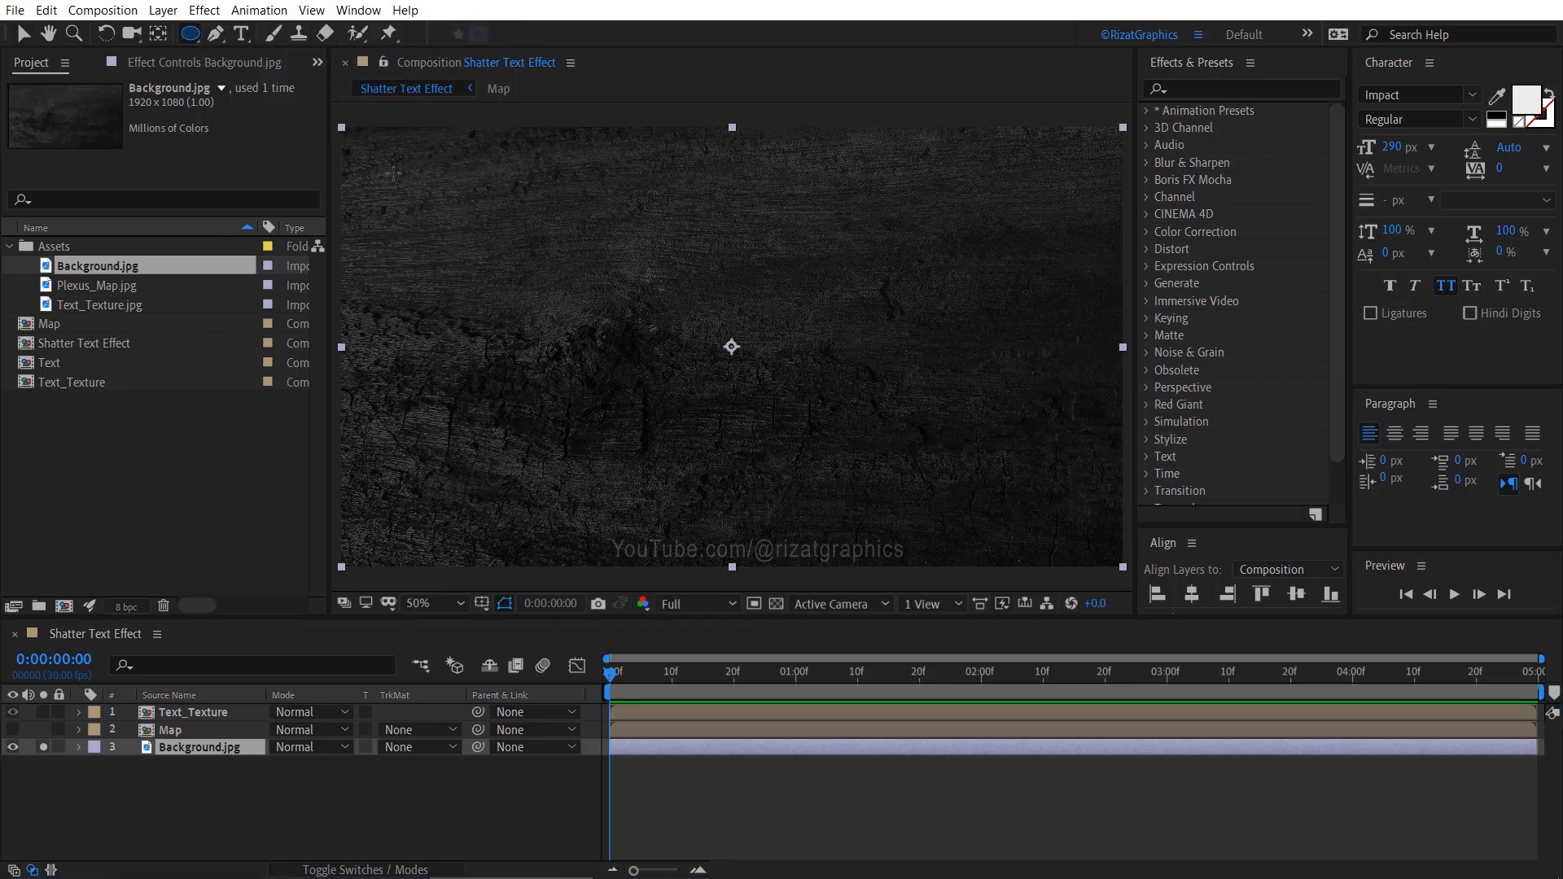
{"action": "left_click_drag", "start_coordinate": [374, 160], "coordinate": [1093, 528]}
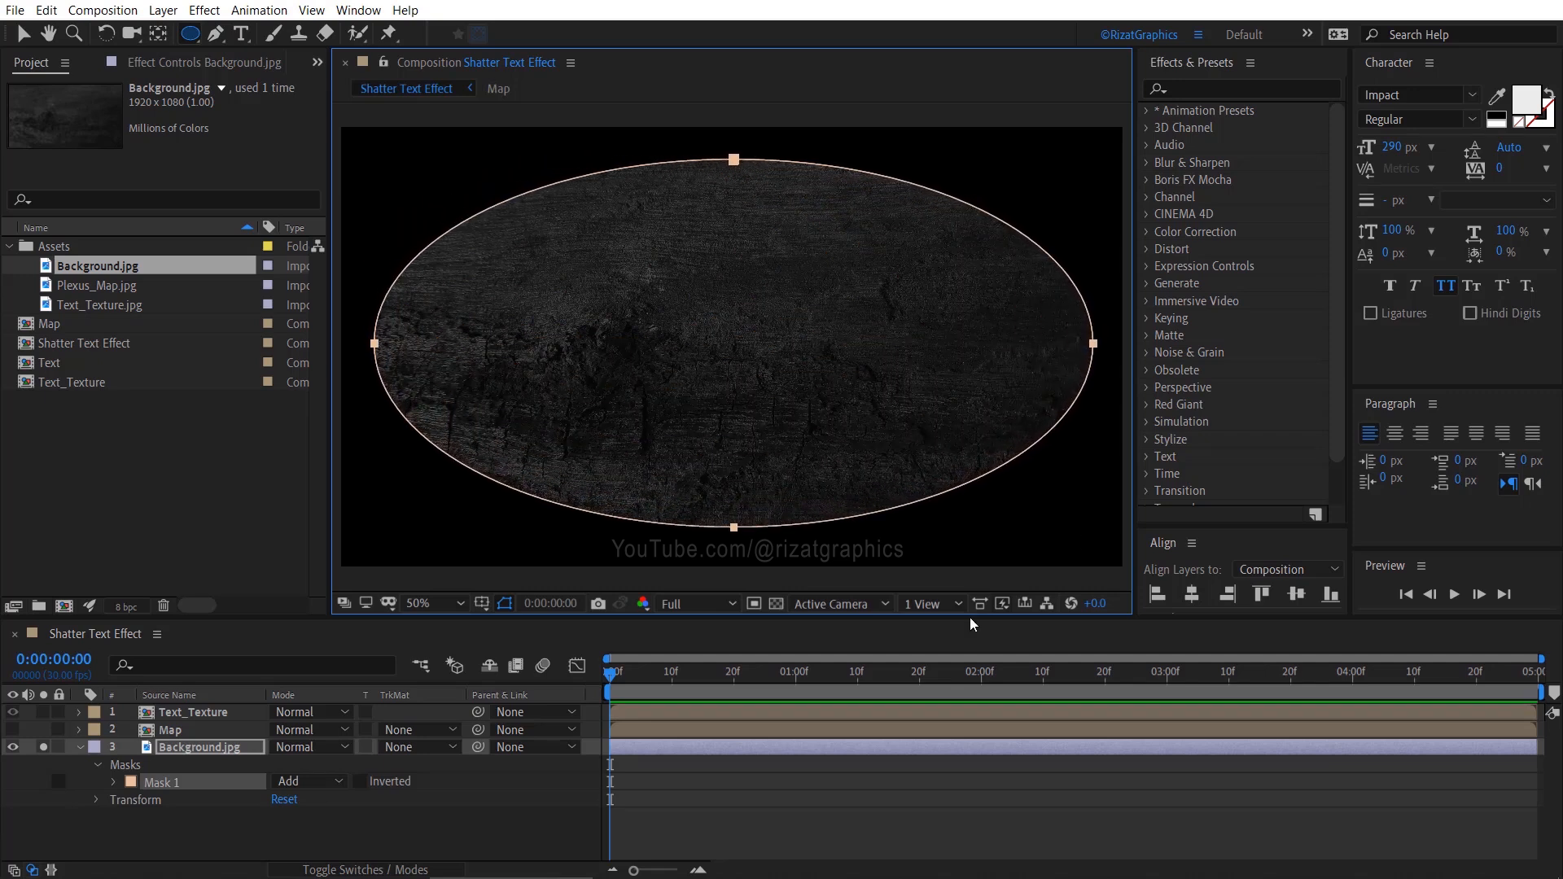
- Set the Background.jpg mask's feather to 500 pixels and its expansion to -20 pixels
{"action": "left_click", "coordinate": [114, 782]}
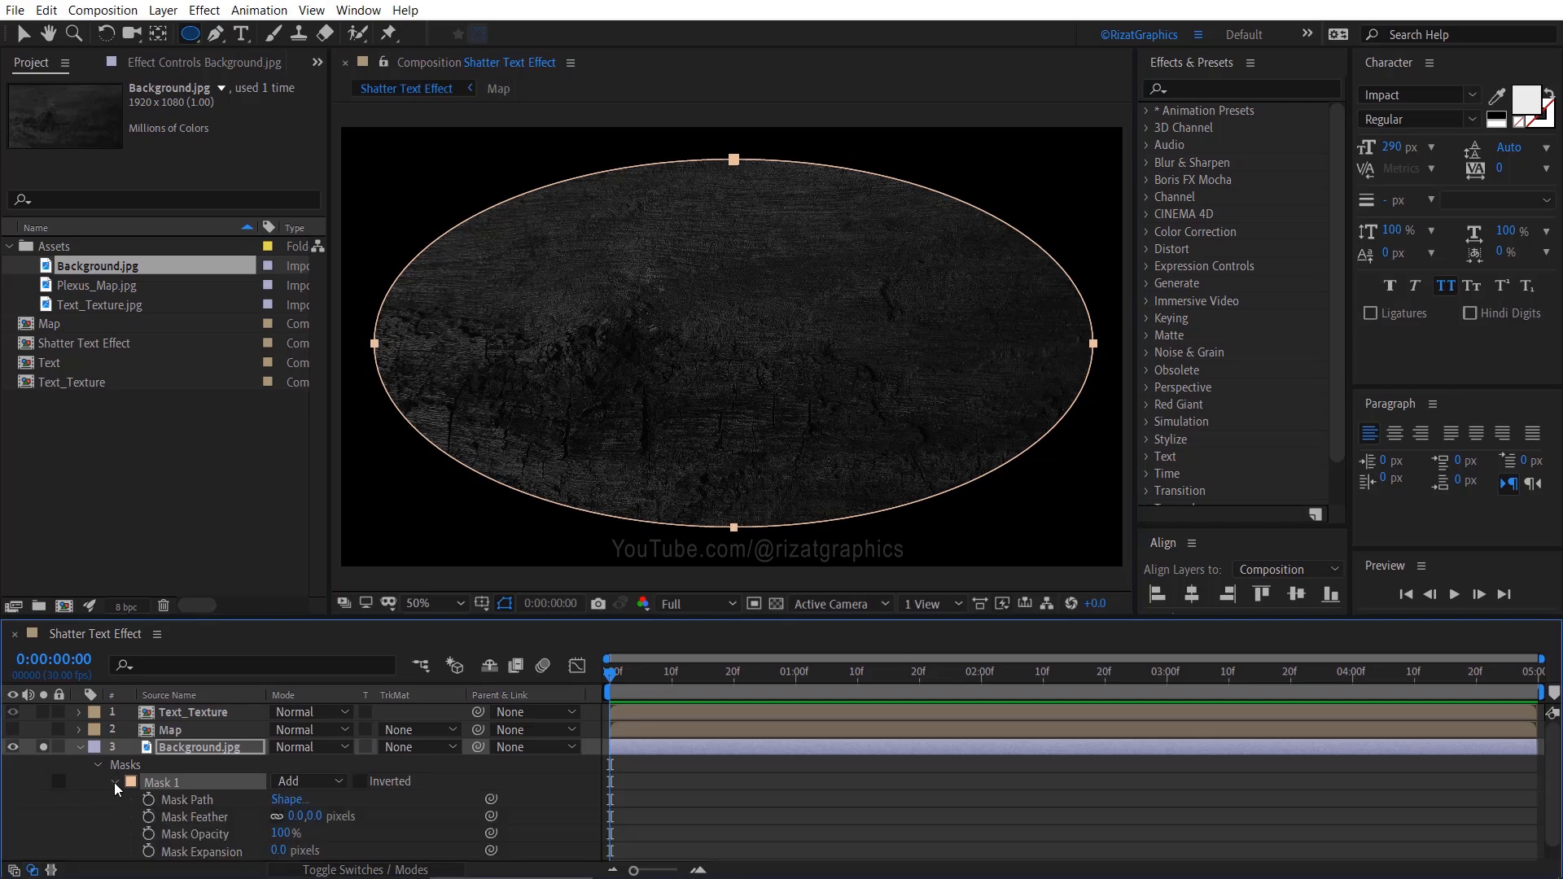
{"action": "left_click", "coordinate": [294, 817]}
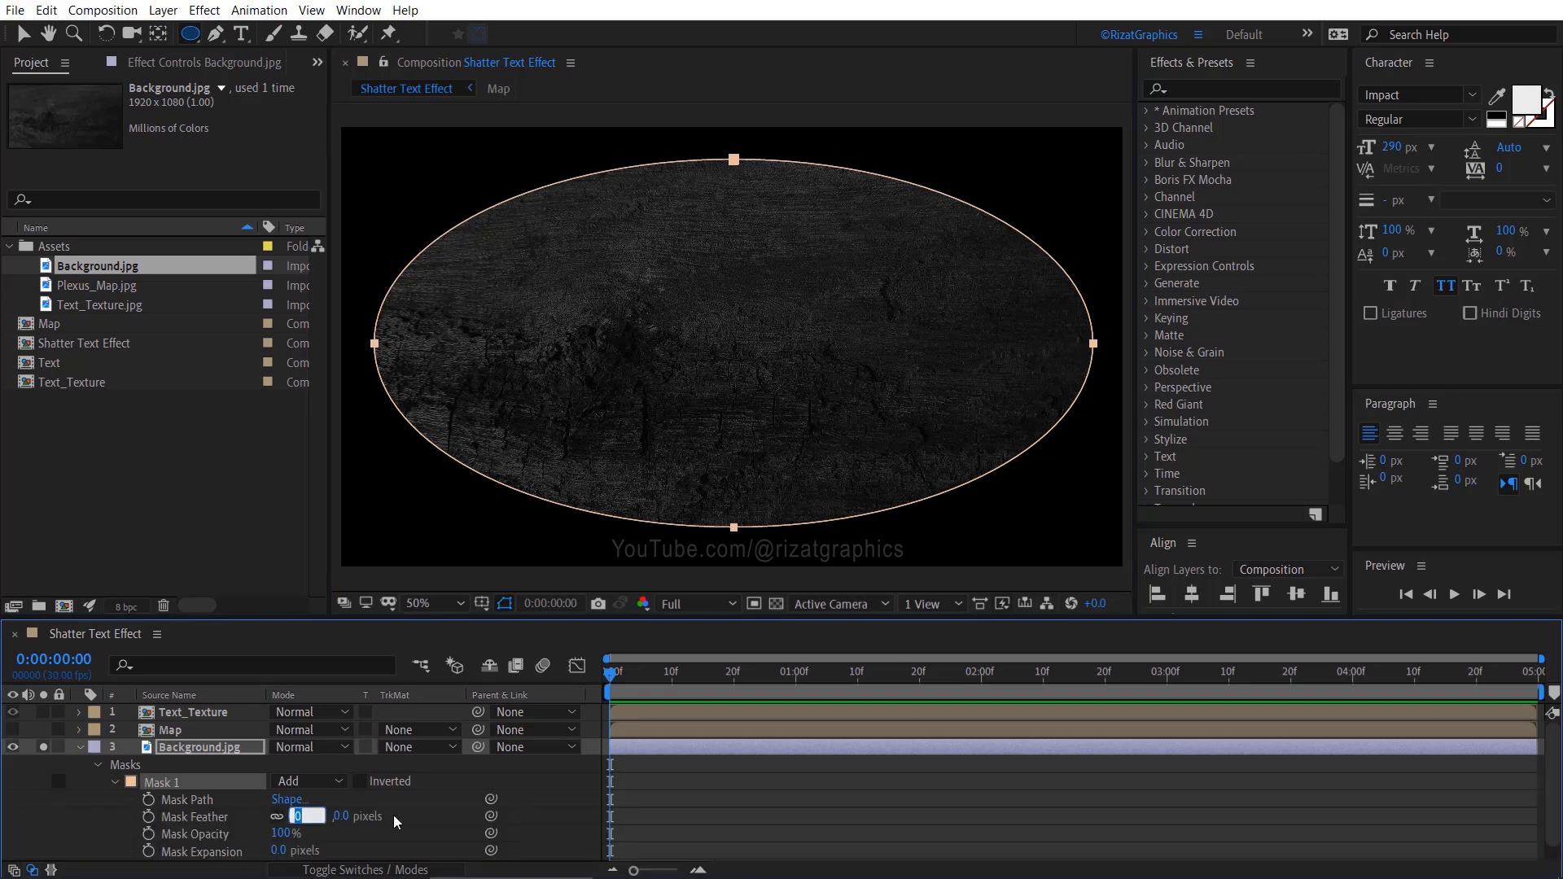
{"action": "type", "text": "500"}
{"action": "key", "text": "Return"}
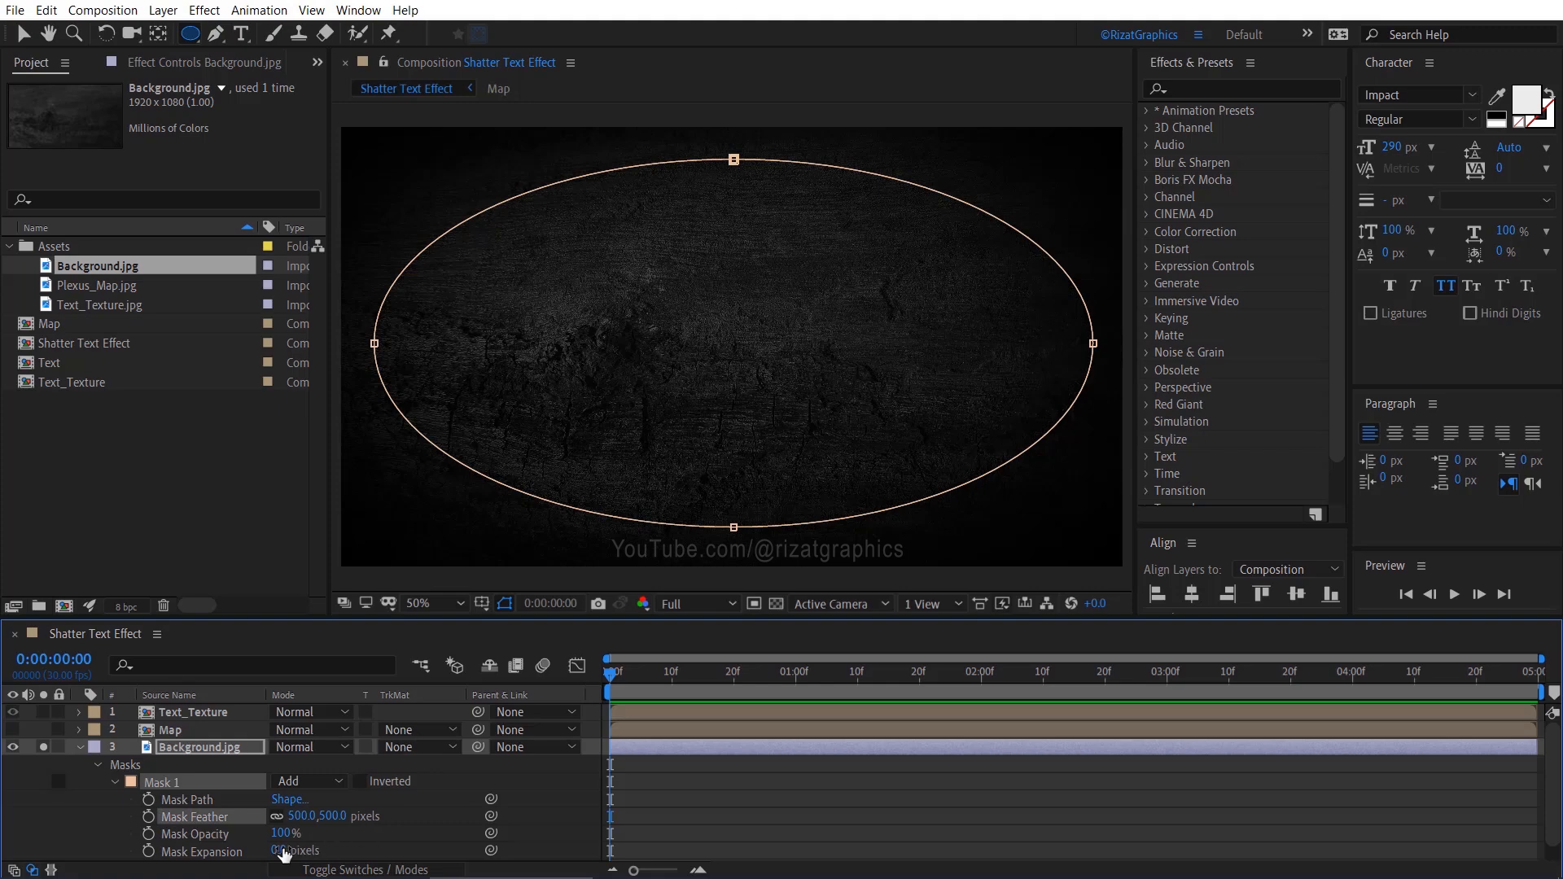
{"action": "left_click", "coordinate": [280, 851]}
{"action": "type", "text": "-20"}
{"action": "key", "text": "Return"}
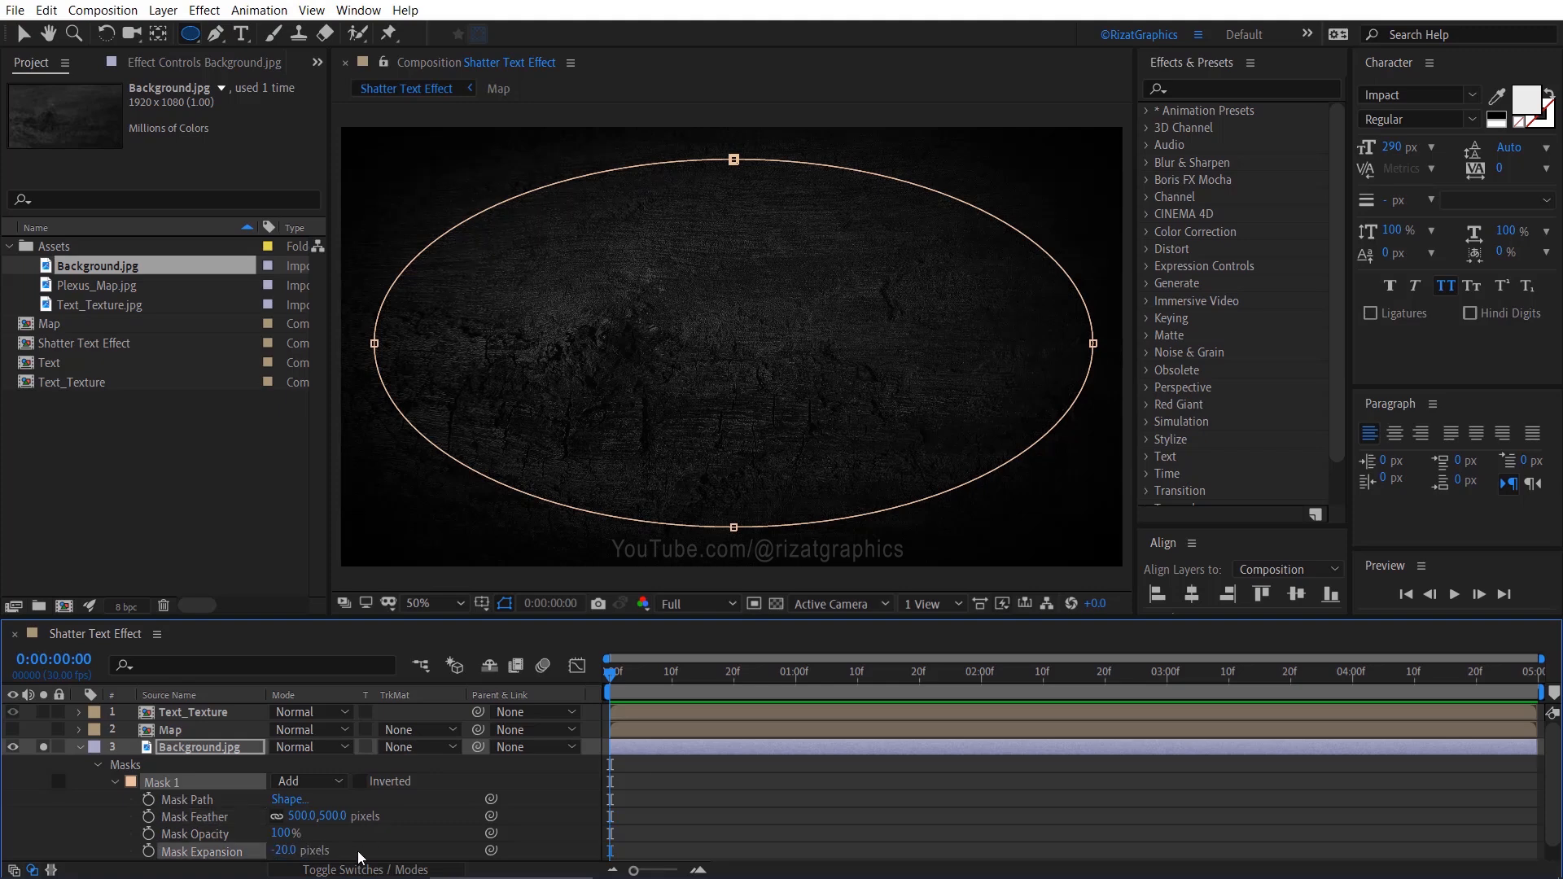
- Collapse the Background.jpg mask properties and turn off the layer's solo
{"action": "left_click", "coordinate": [114, 783]}
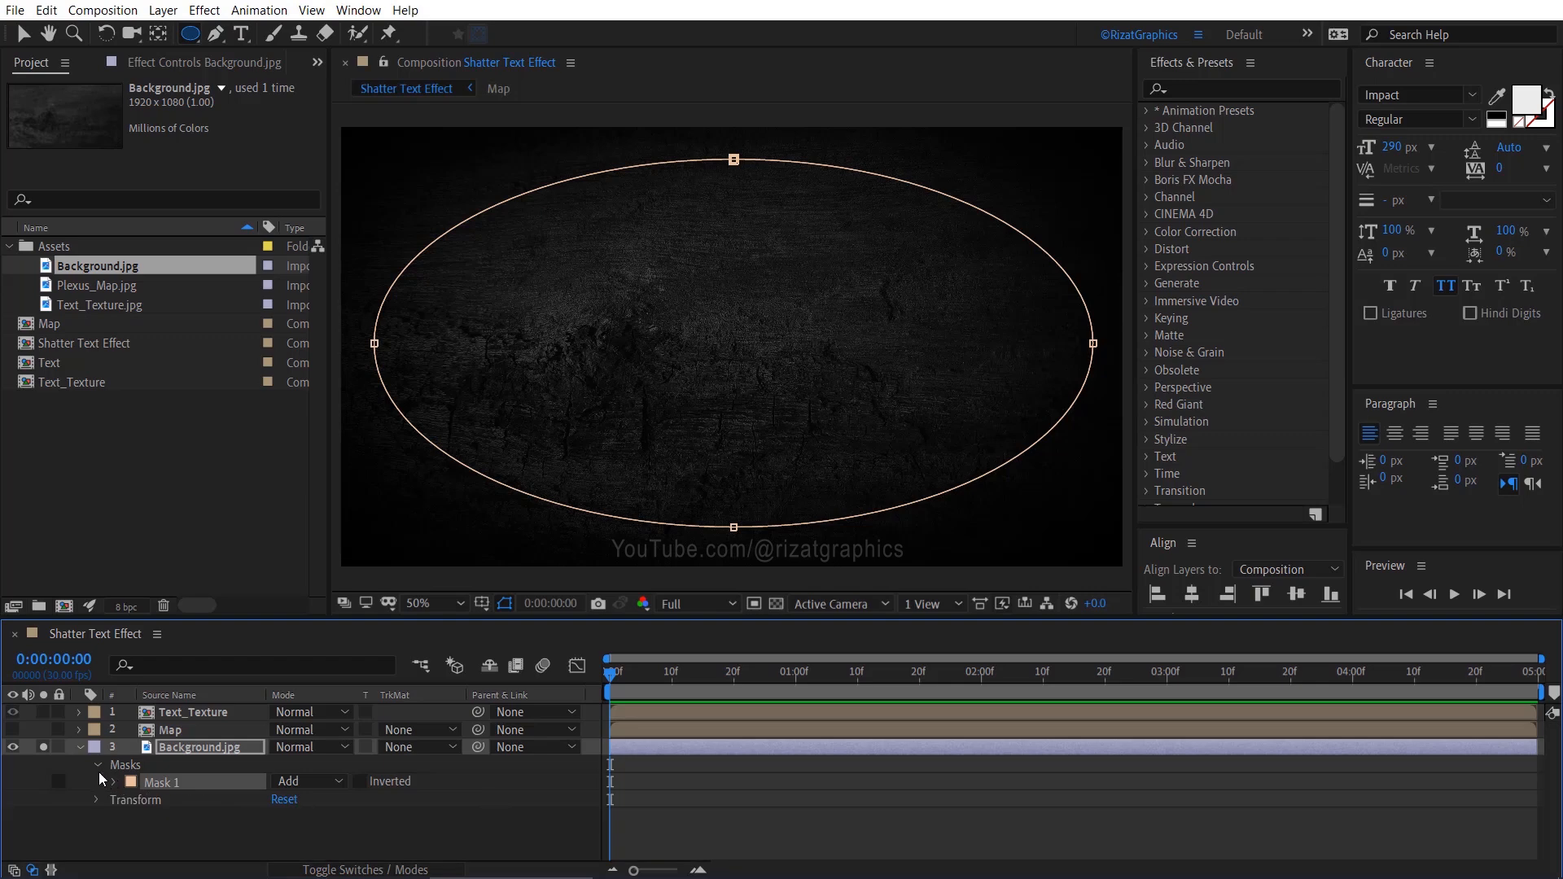
{"action": "left_click", "coordinate": [82, 749]}
{"action": "left_click", "coordinate": [44, 746]}
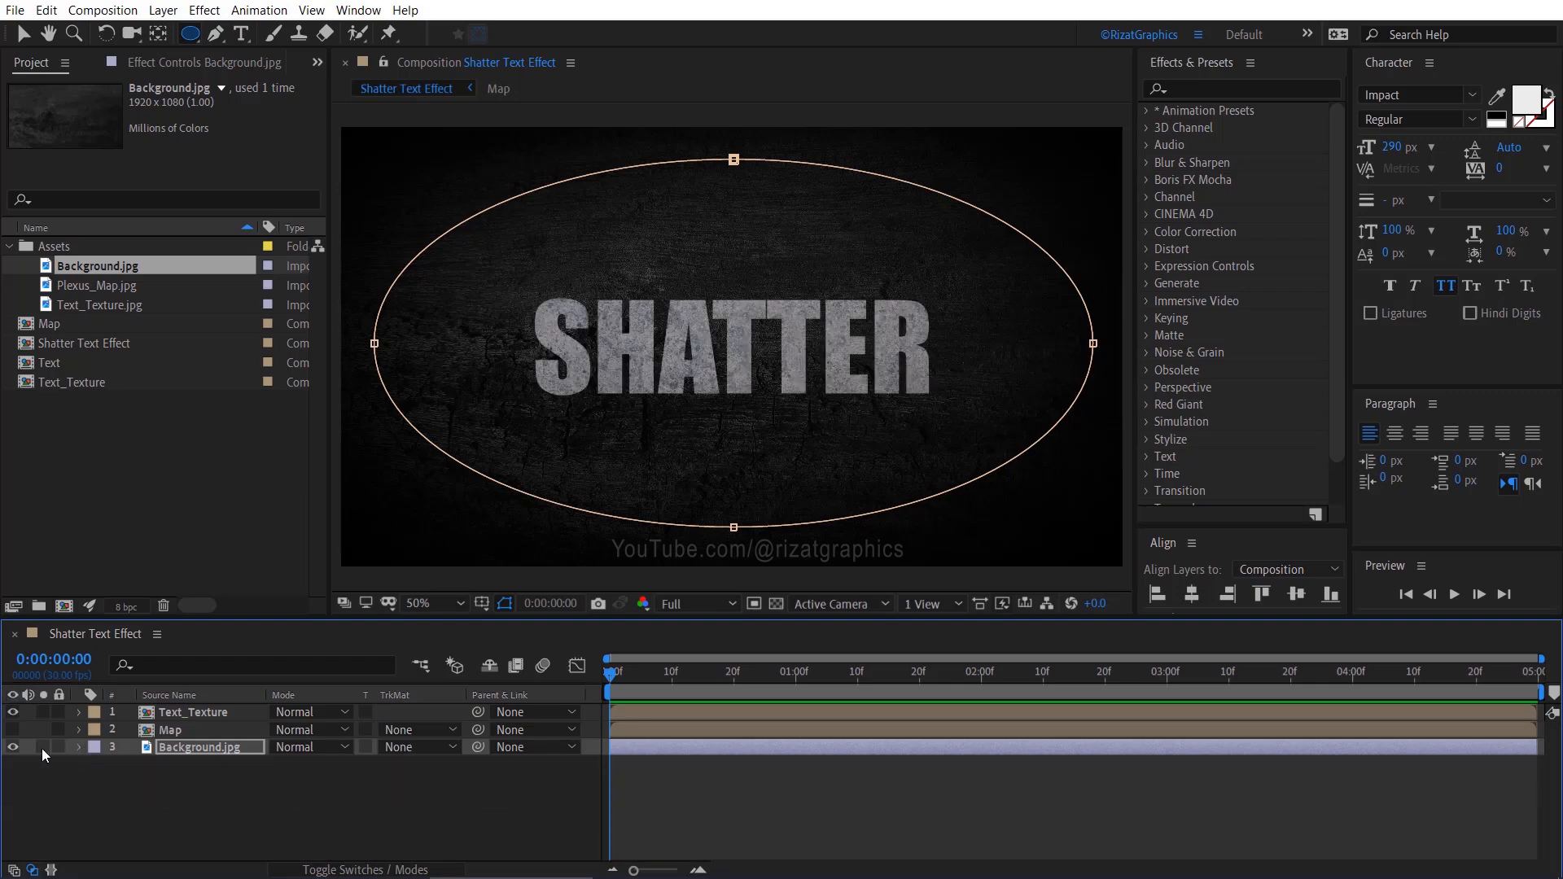
- Open the Map composition and set the Plexus_Map.jpg layer's scale to 120%
{"action": "double_click", "coordinate": [183, 730]}
{"action": "key", "text": "s"}
{"action": "left_click", "coordinate": [207, 715]}
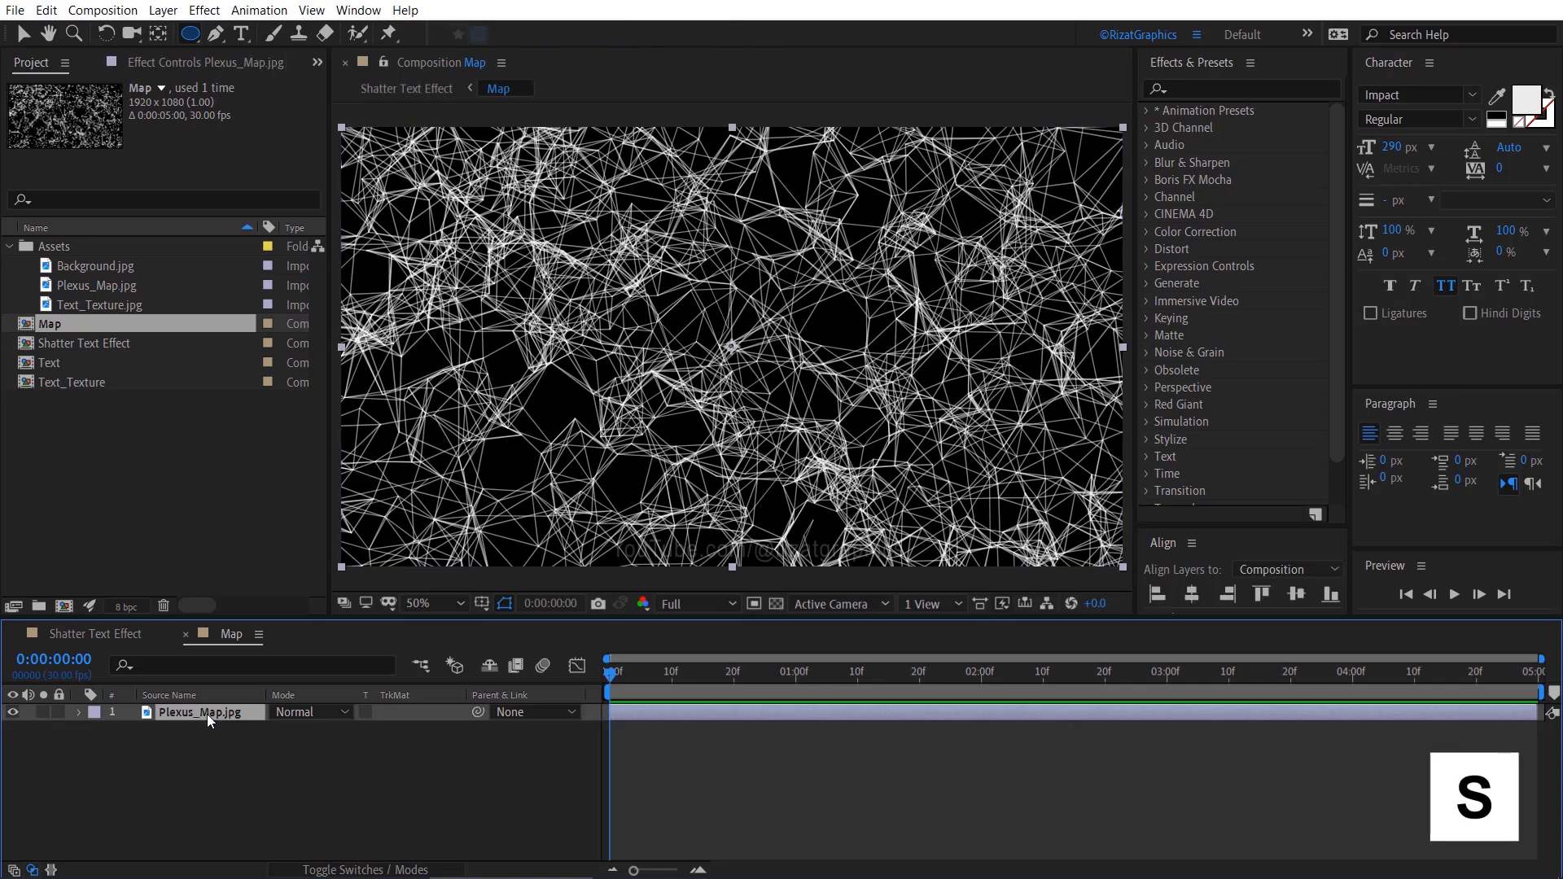
{"action": "key", "text": "s"}
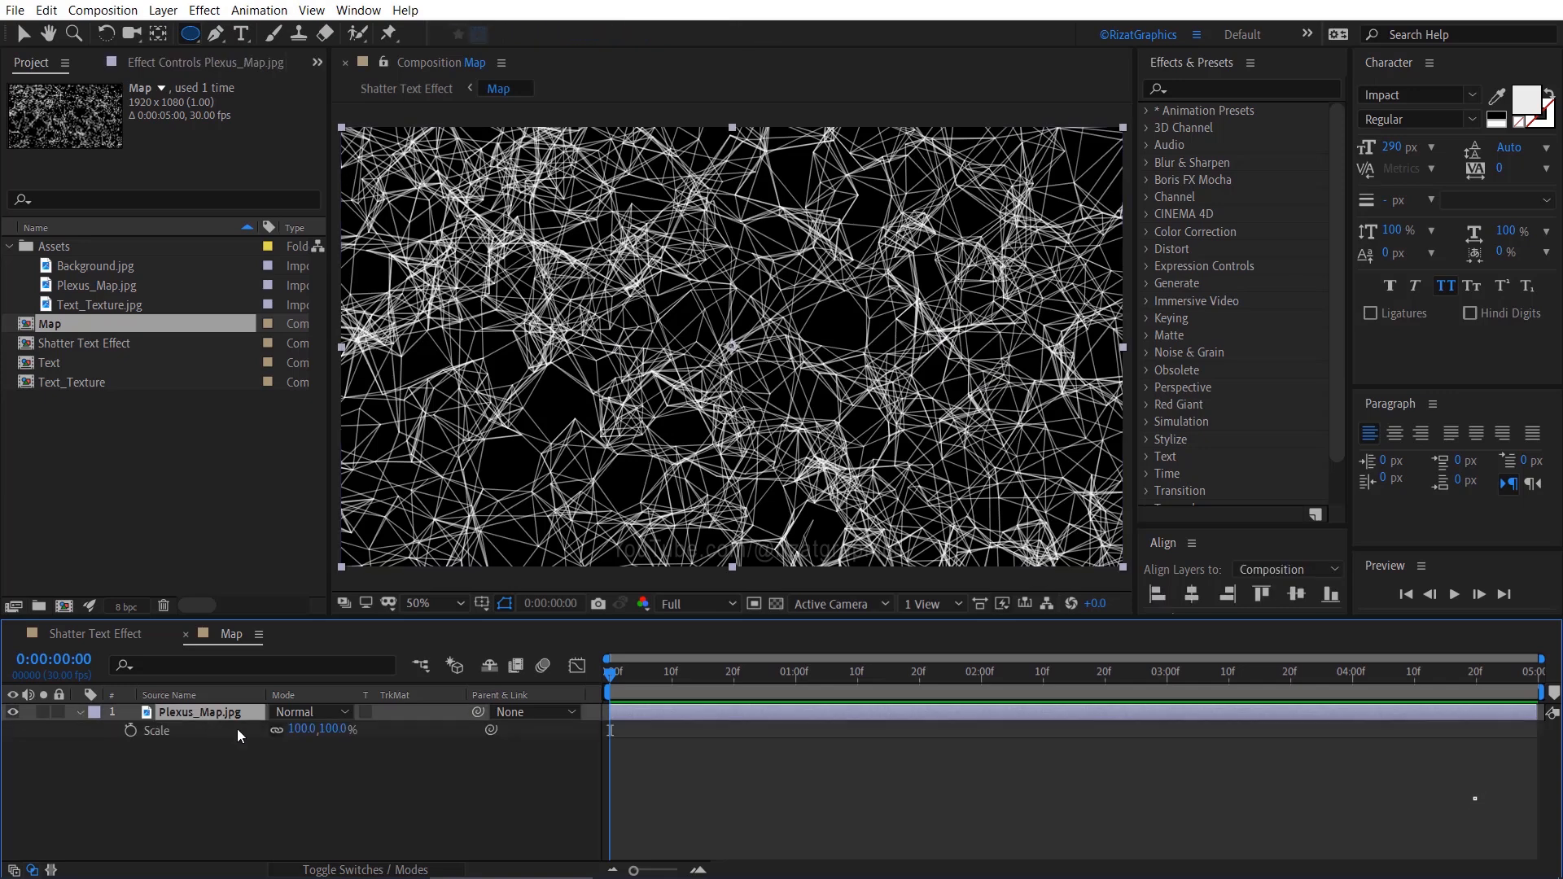
{"action": "left_click", "coordinate": [303, 730]}
{"action": "type", "text": "120"}
{"action": "key", "text": "Return"}
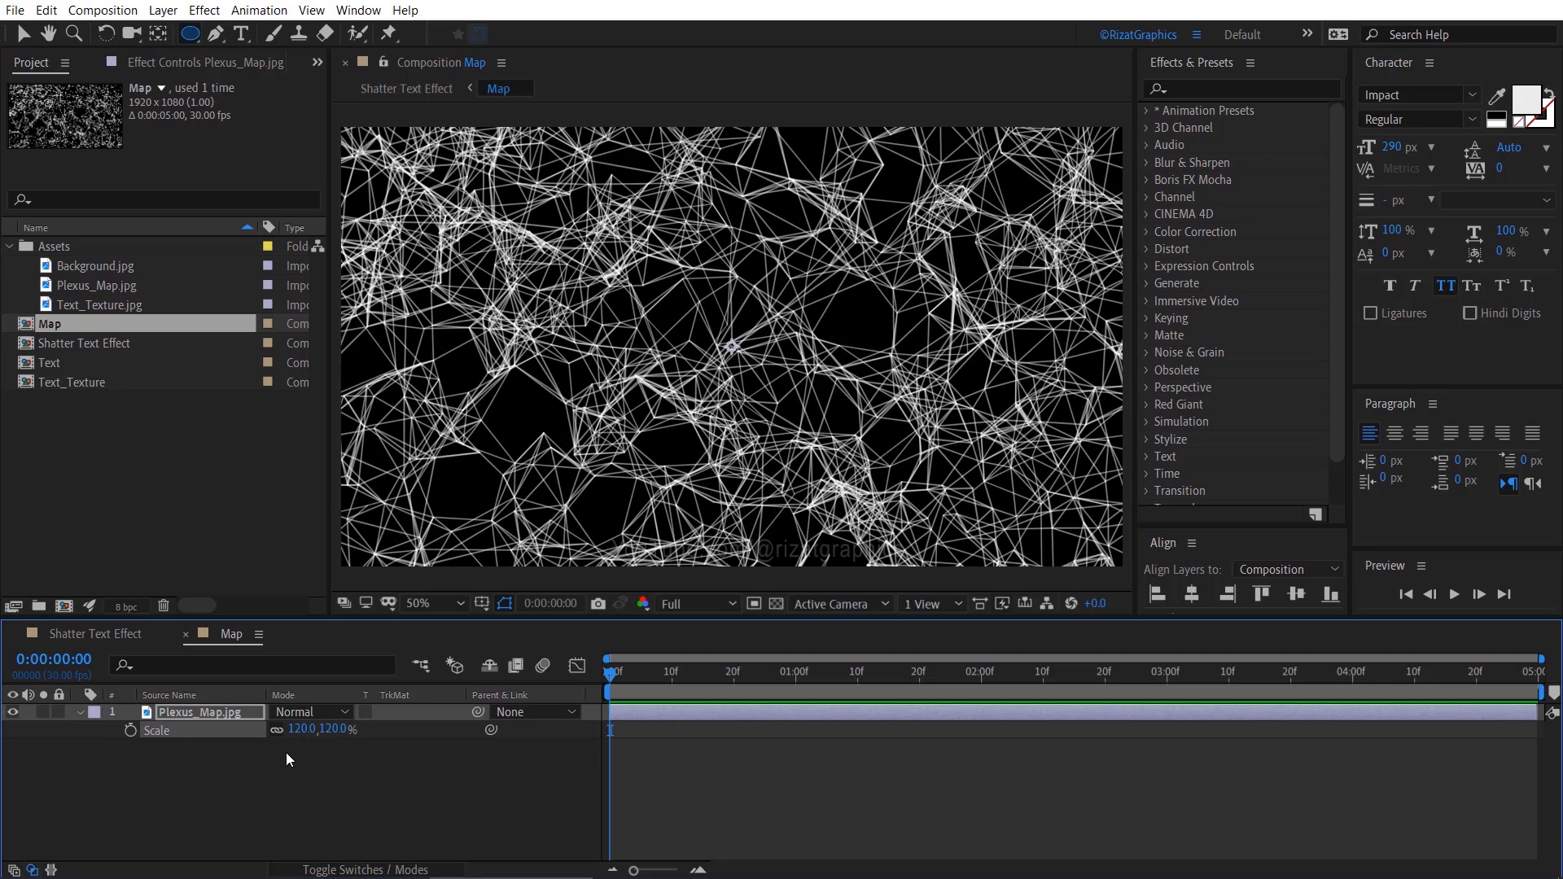
- Return to the Shatter Text Effect composition, find the Shatter effect and apply it to the Text_Texture layer
{"action": "left_click", "coordinate": [85, 634]}
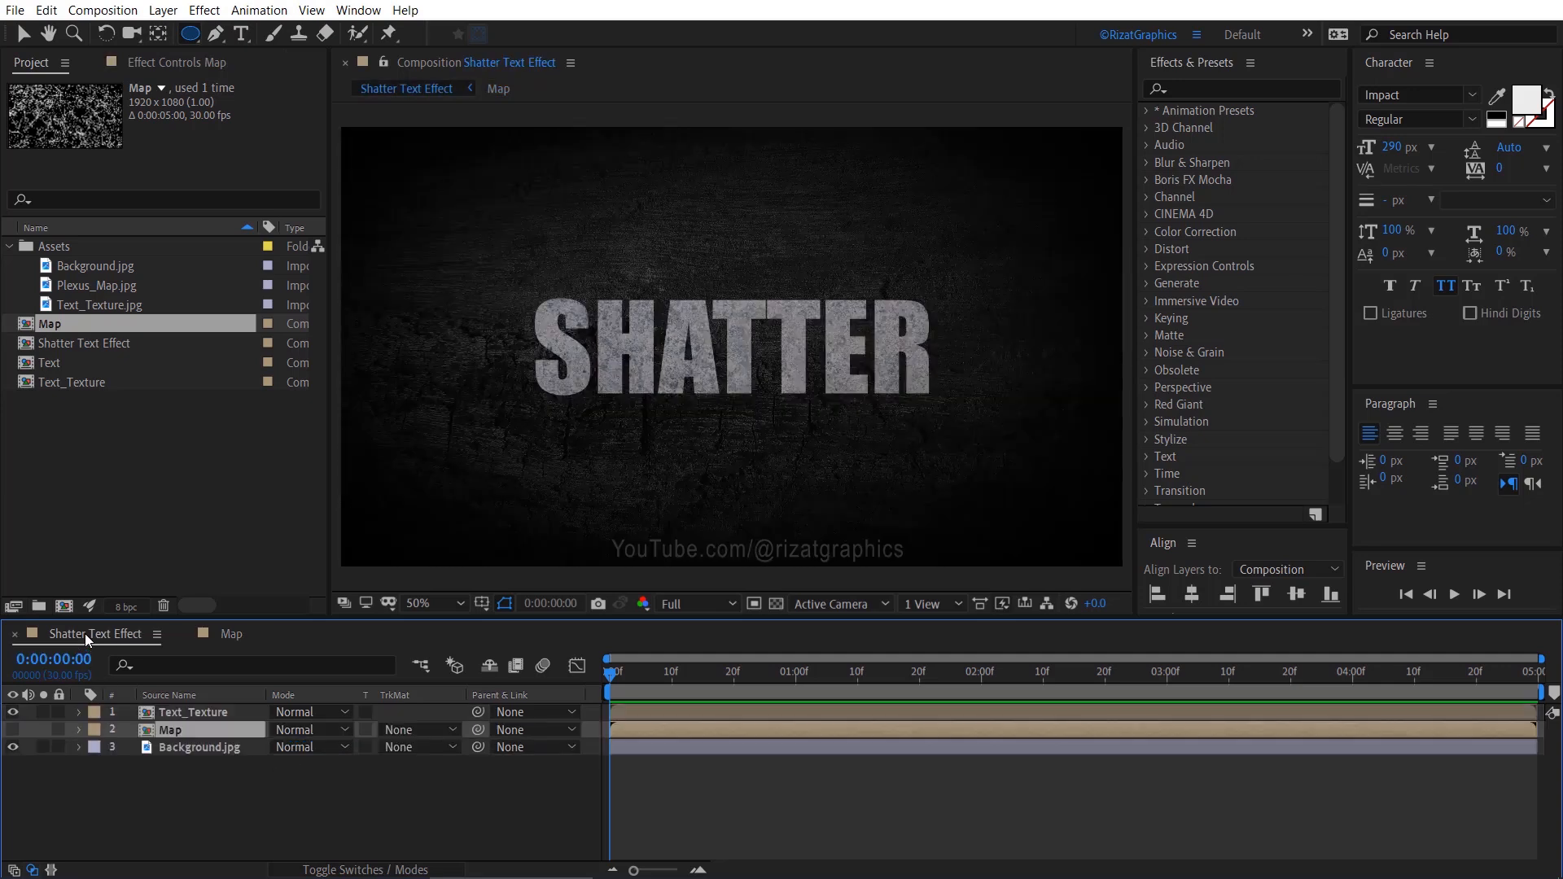
{"action": "left_click", "coordinate": [233, 713]}
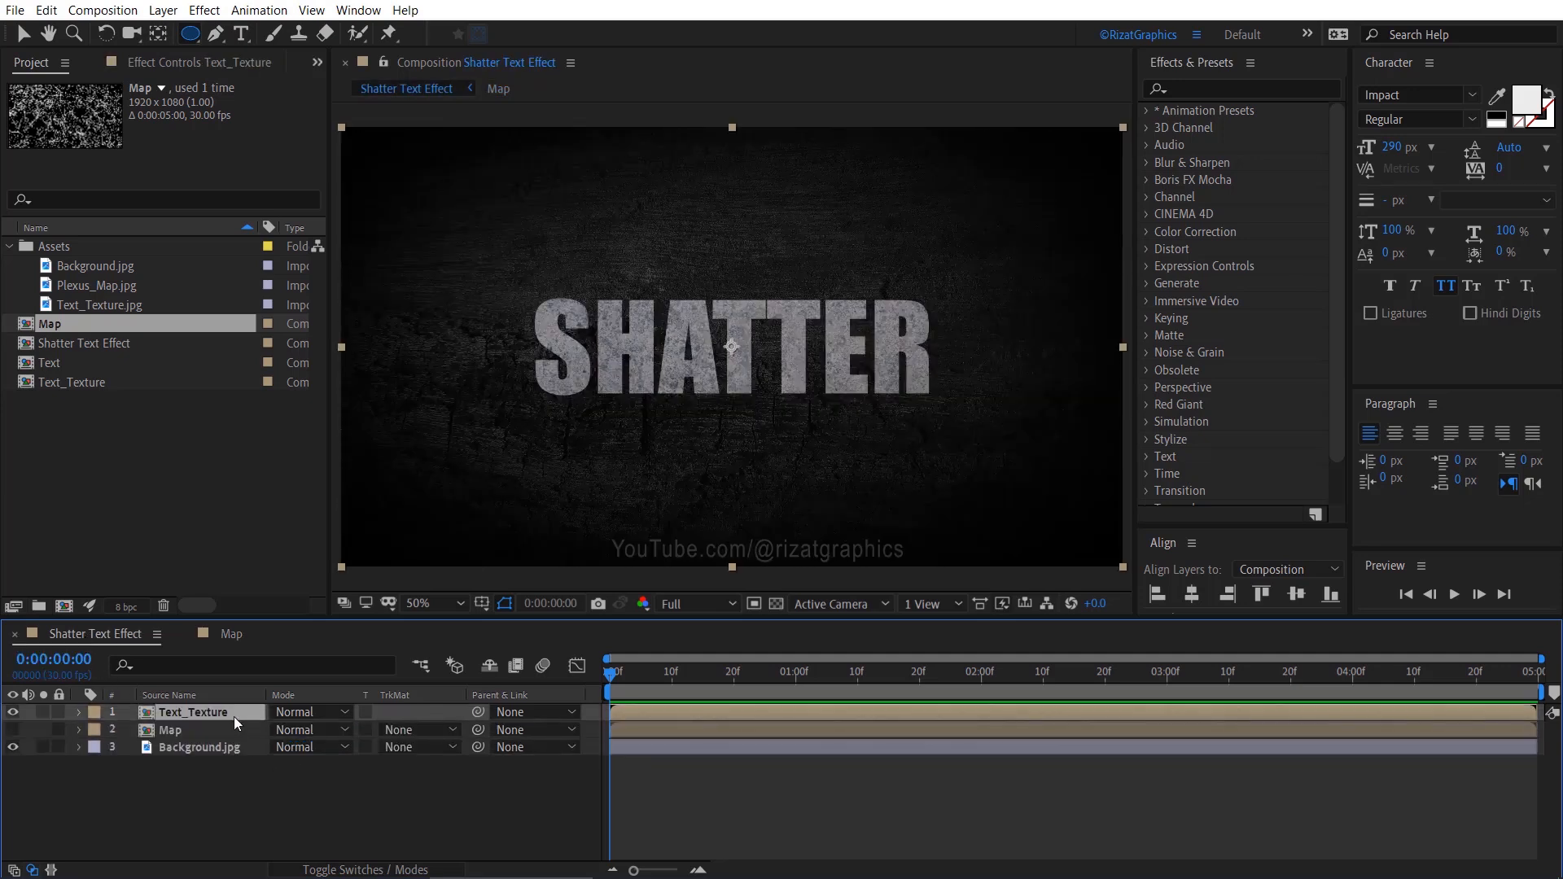
{"action": "left_click", "coordinate": [1287, 91]}
{"action": "type", "text": "shat"}
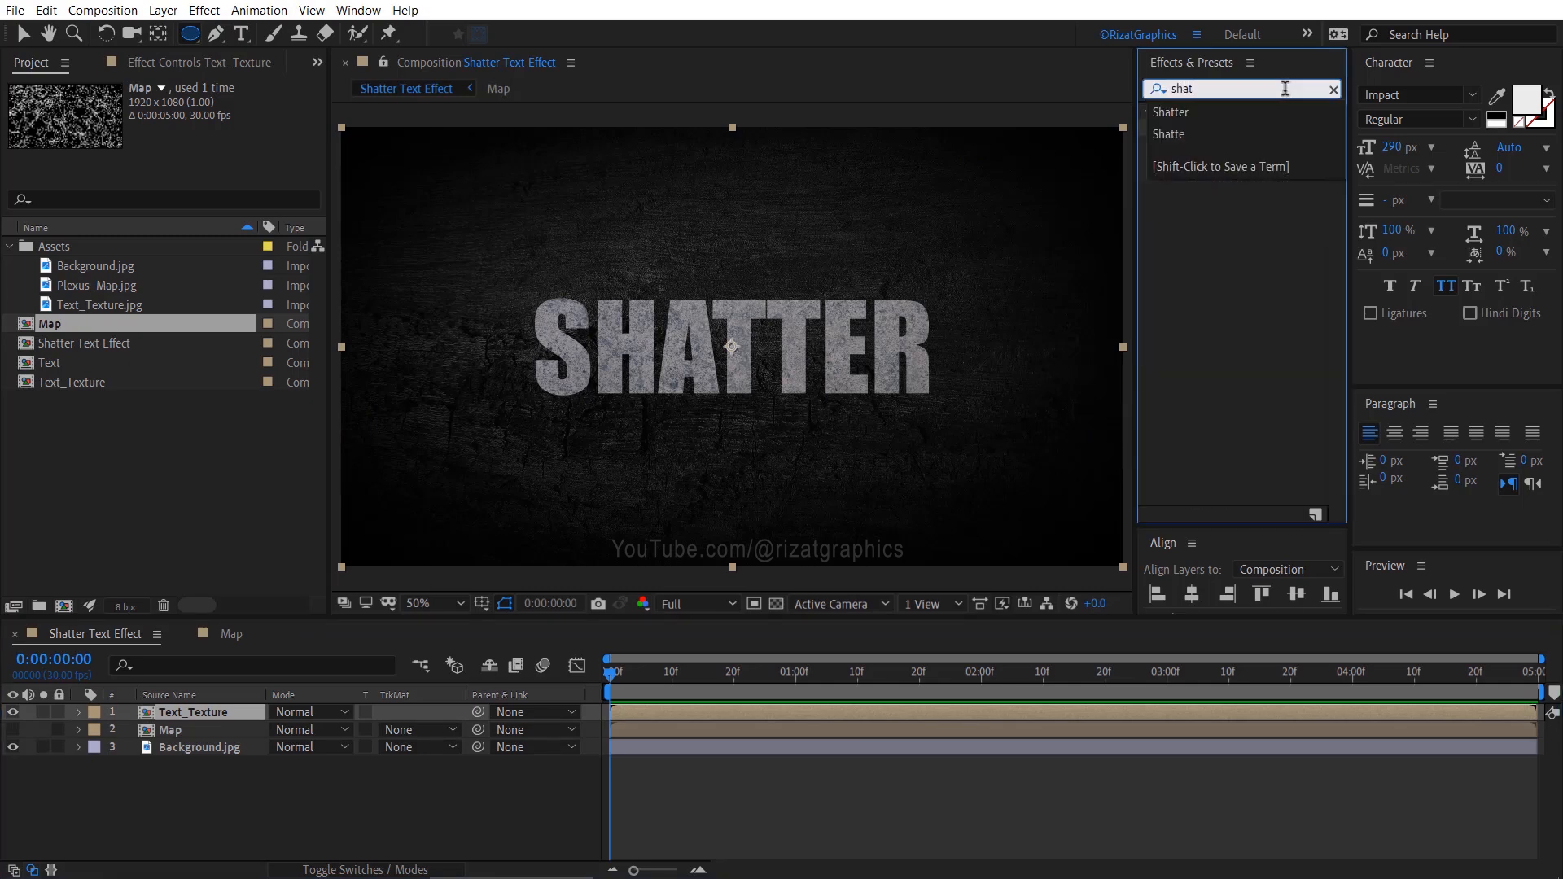
{"action": "type", "text": "ter"}
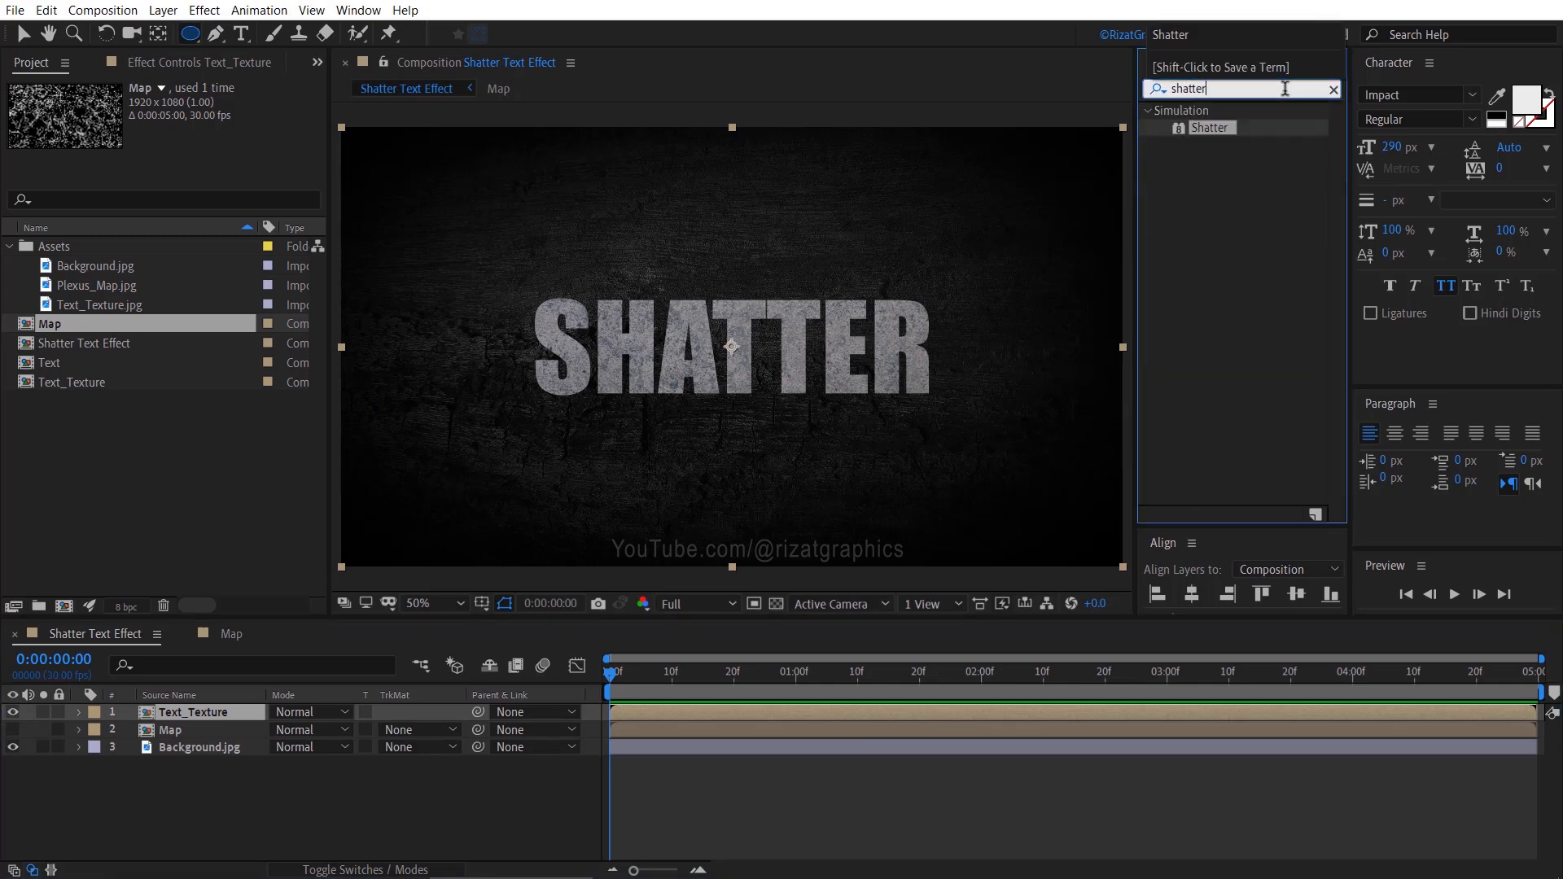
{"action": "left_click_drag", "start_coordinate": [1224, 127], "coordinate": [780, 344]}
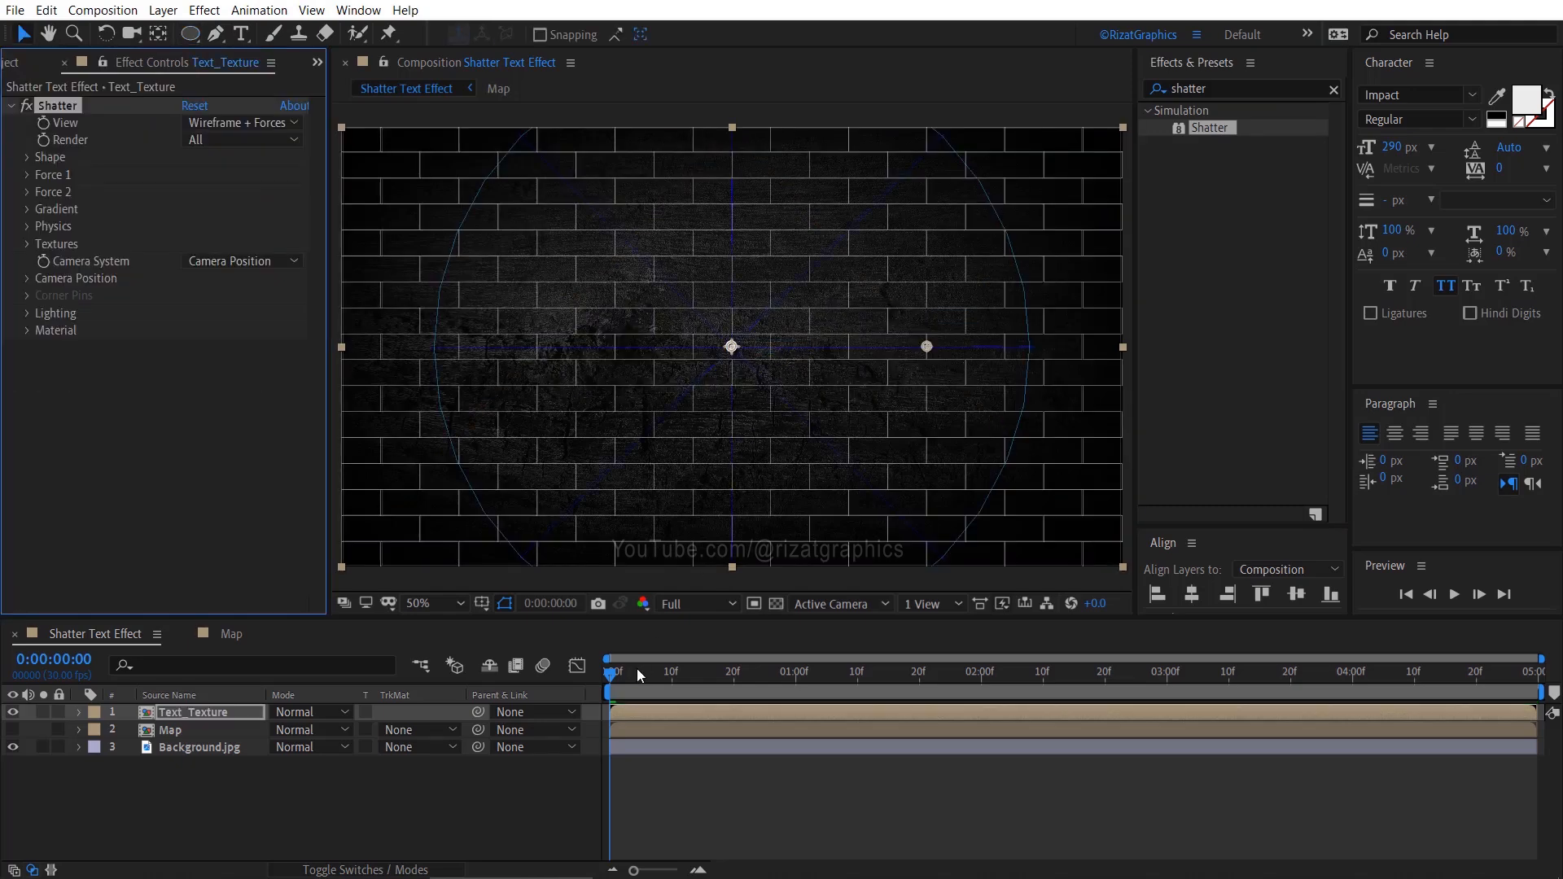
- Move the playhead to frame 0:00:00:02 and set the Shatter effect's view to Rendered
{"action": "left_click_drag", "start_coordinate": [627, 682], "coordinate": [618, 684]}
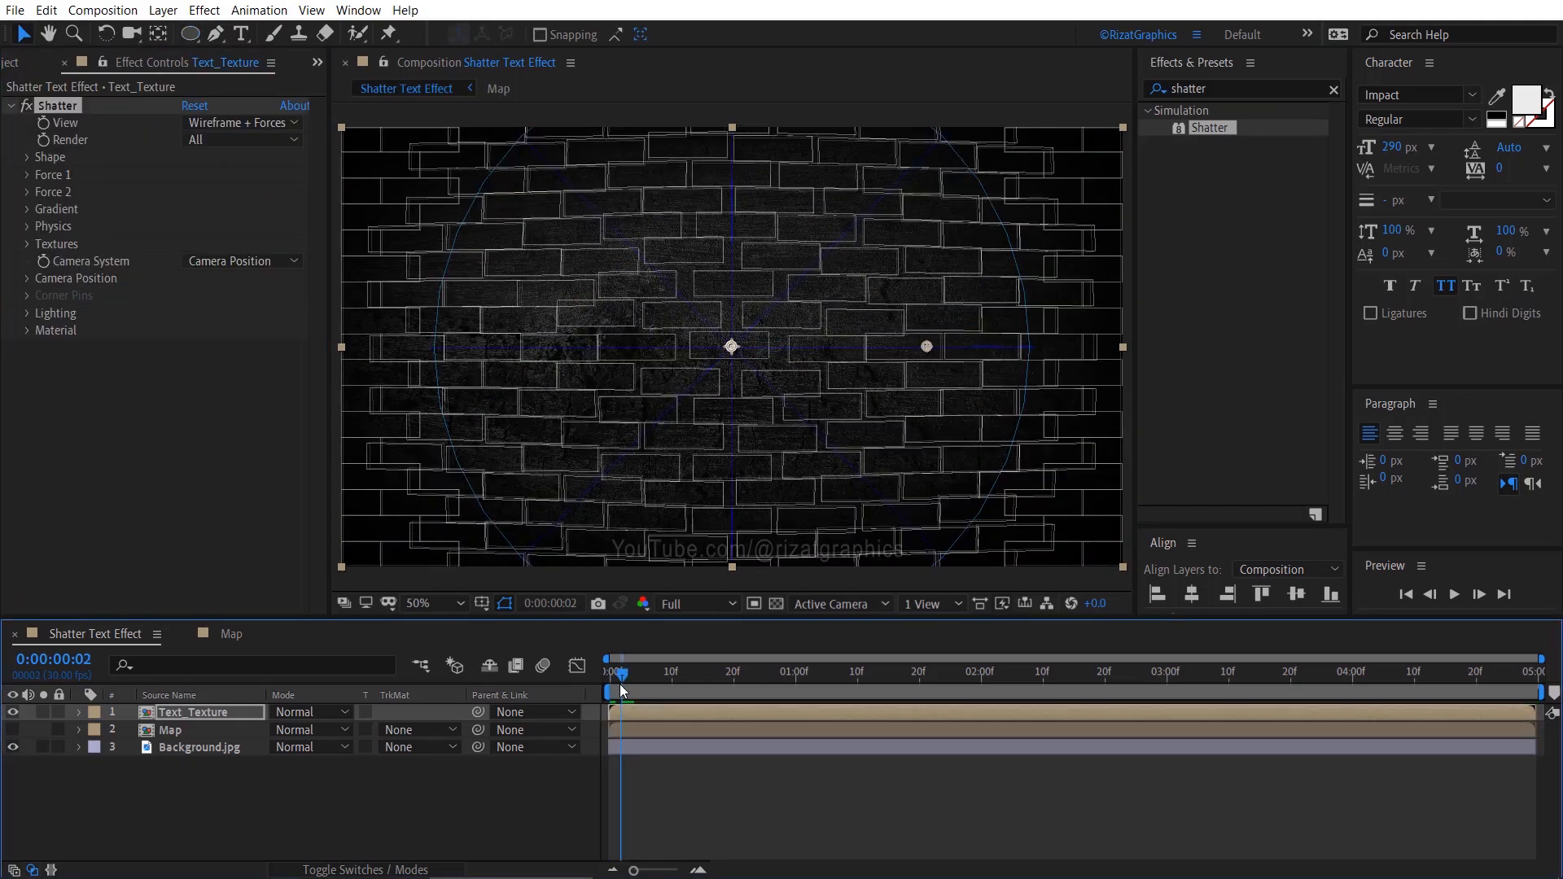
{"action": "left_click", "coordinate": [237, 124]}
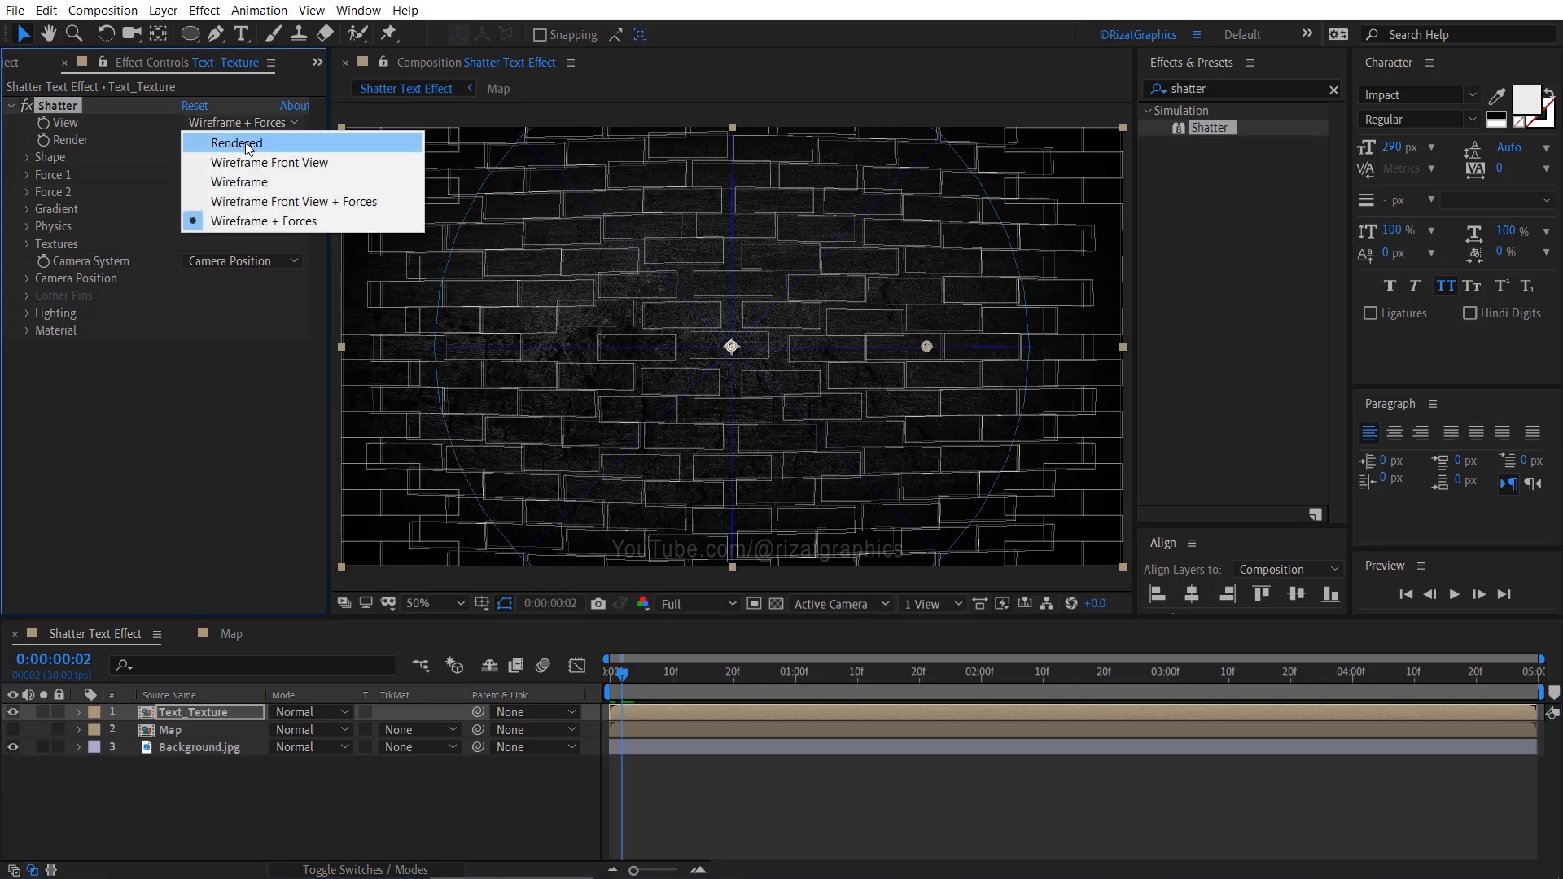
{"action": "left_click", "coordinate": [246, 143]}
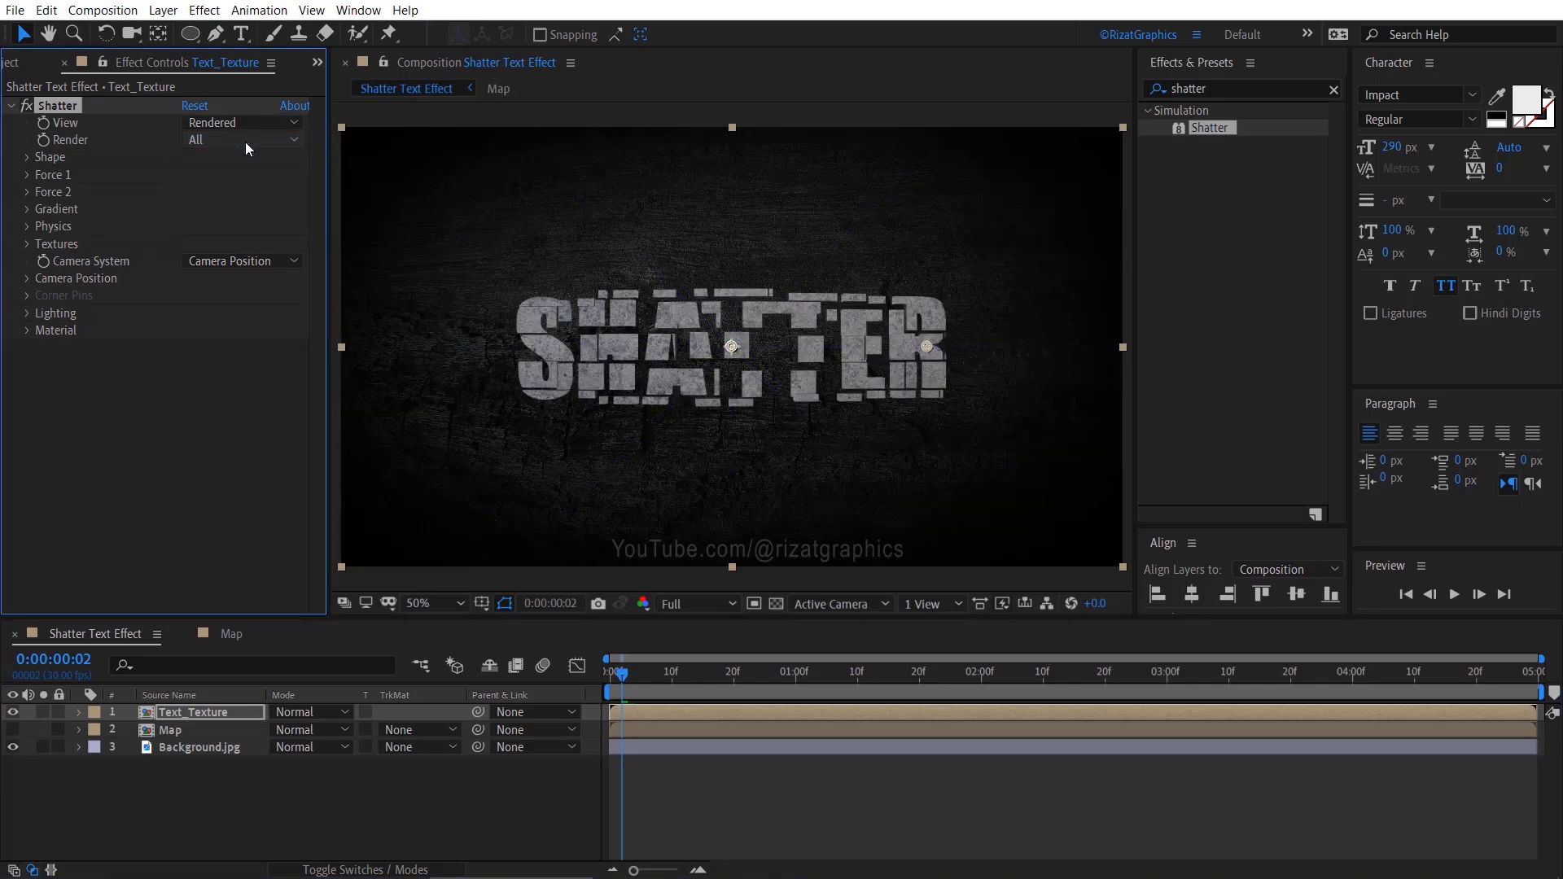
- Set the Shatter shape pattern to Custom and use the Map layer as the custom shatter map
{"action": "left_click", "coordinate": [28, 158]}
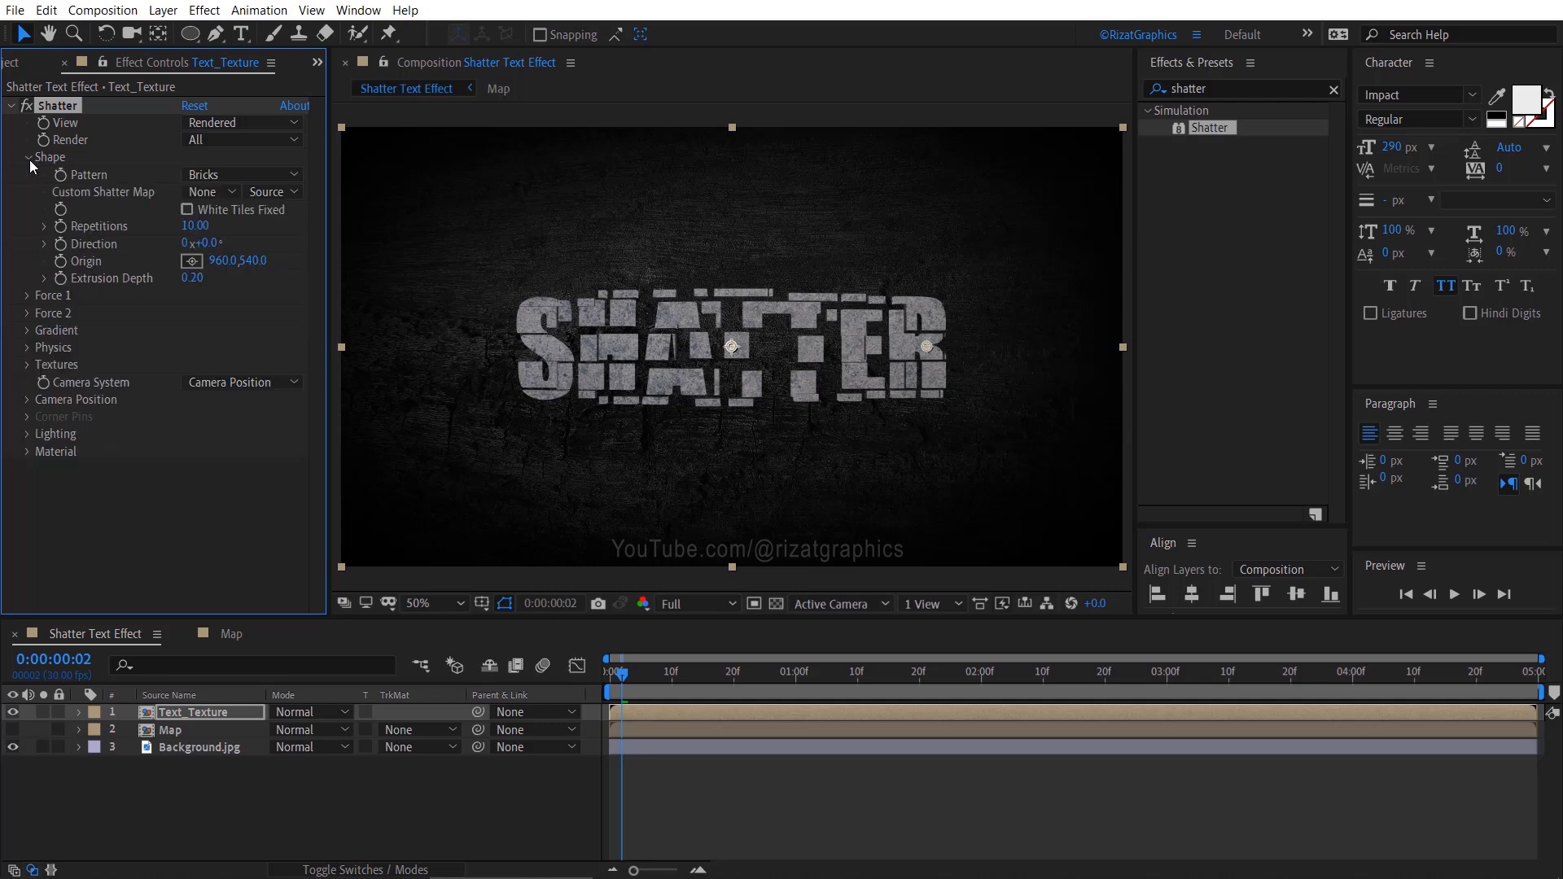
{"action": "left_click", "coordinate": [270, 172]}
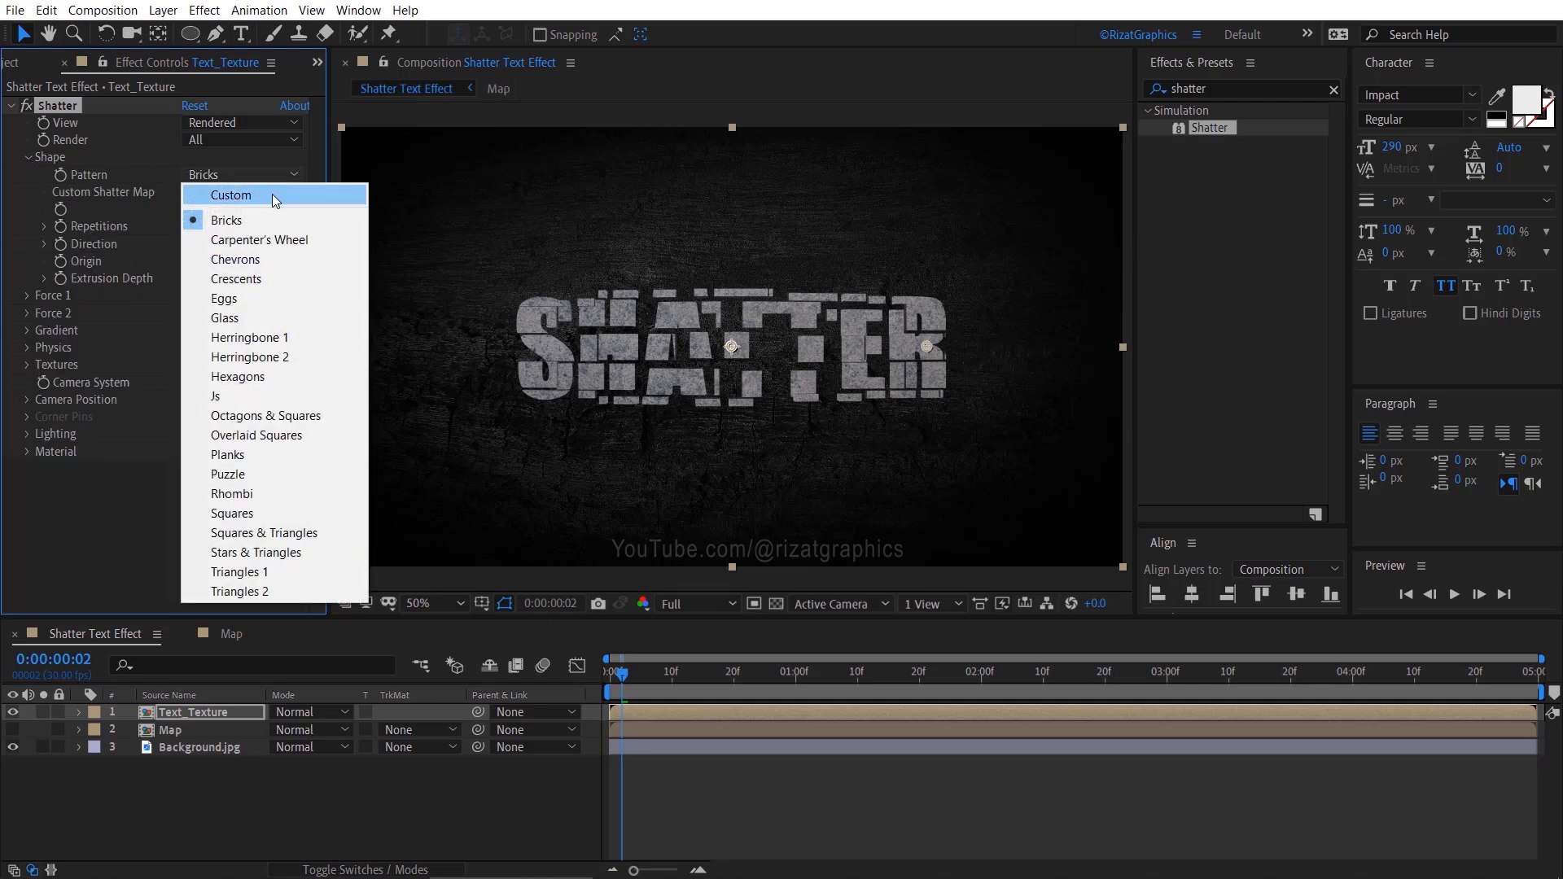
{"action": "left_click", "coordinate": [271, 193]}
{"action": "left_click", "coordinate": [219, 193]}
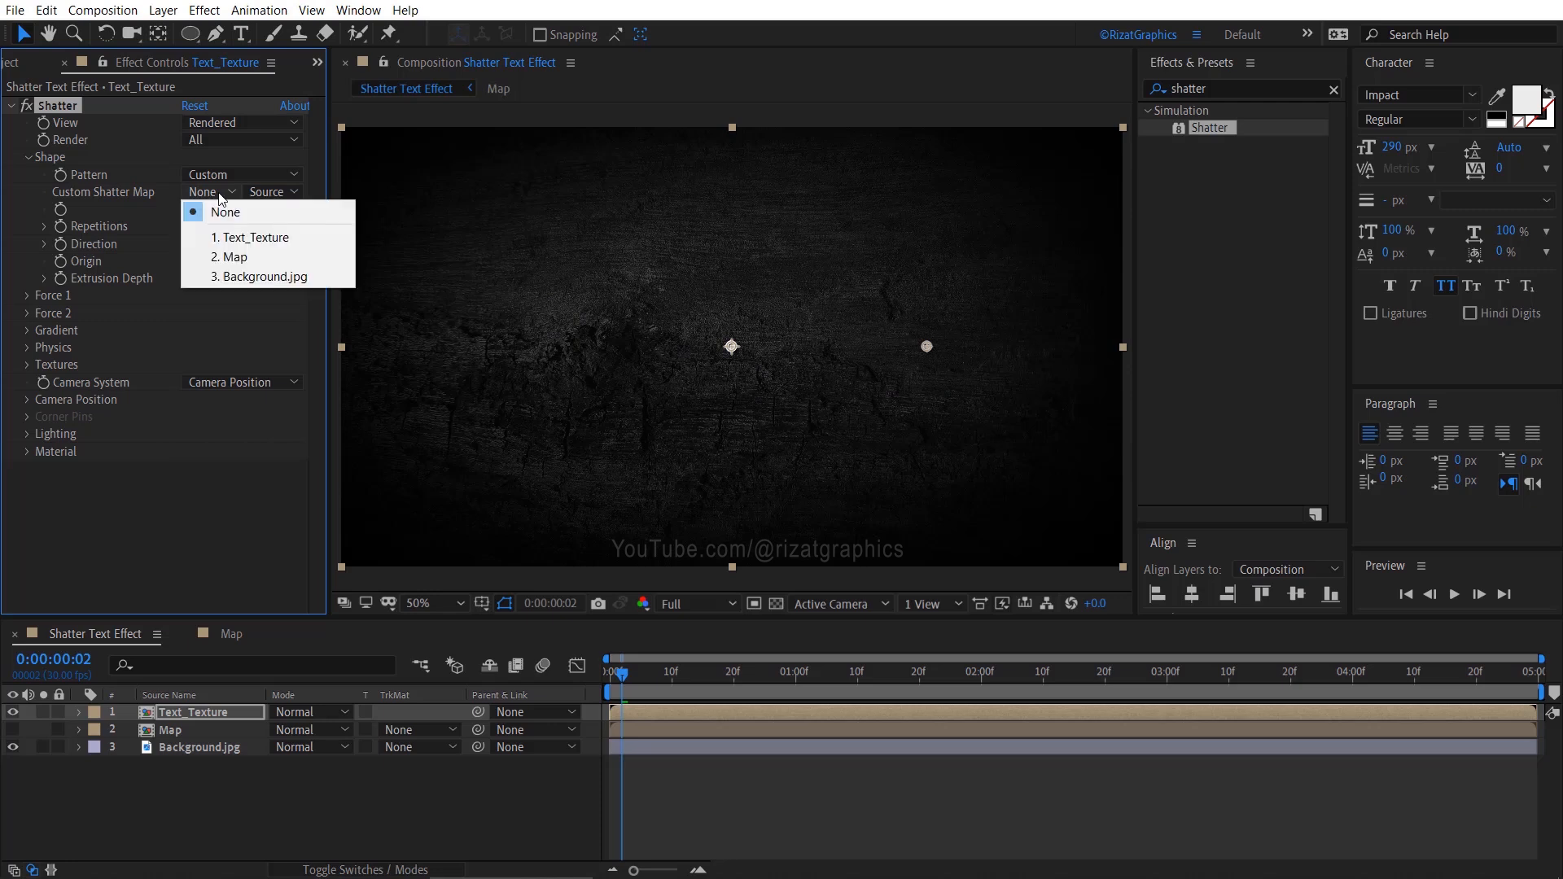
{"action": "left_click", "coordinate": [254, 257]}
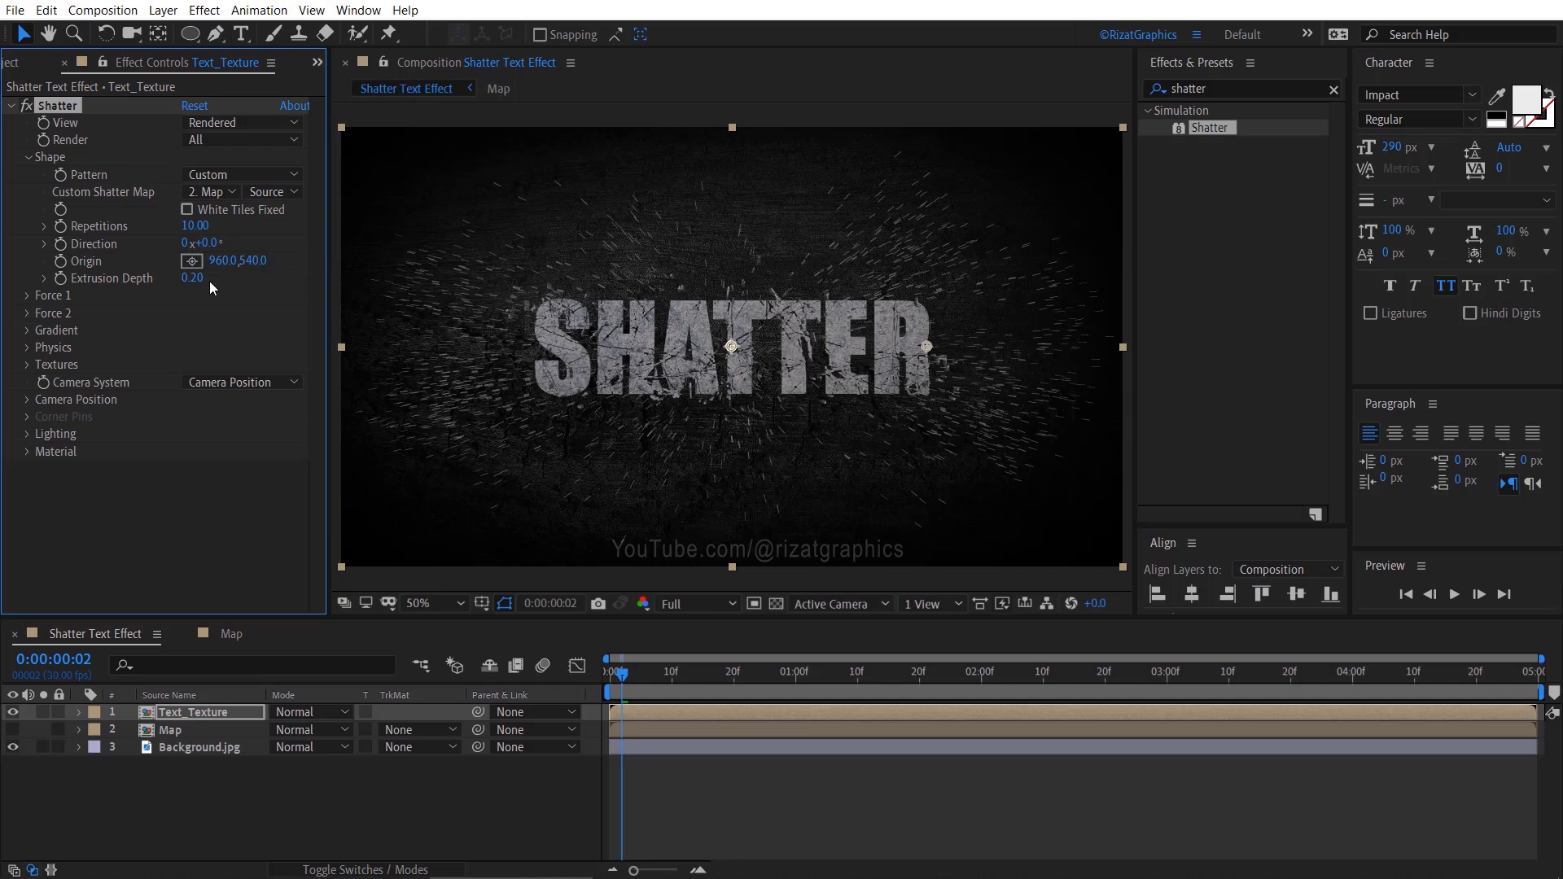
- In the Shatter physics settings, set Tumble Axis to None and Randomness to 0.30
{"action": "left_click", "coordinate": [27, 348]}
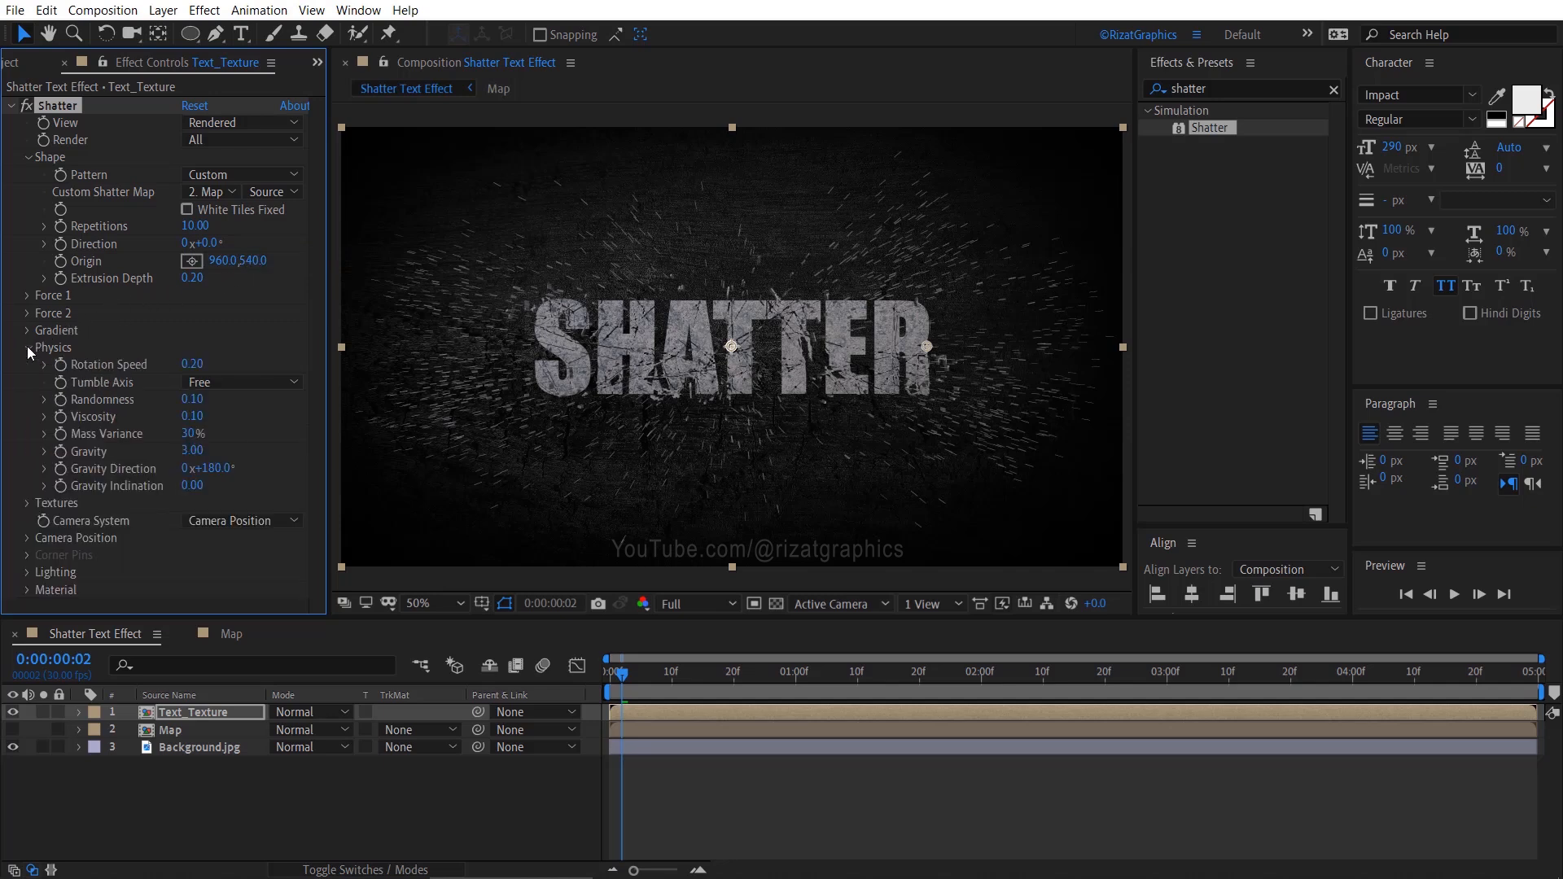
{"action": "left_click", "coordinate": [271, 384]}
{"action": "left_click", "coordinate": [267, 423]}
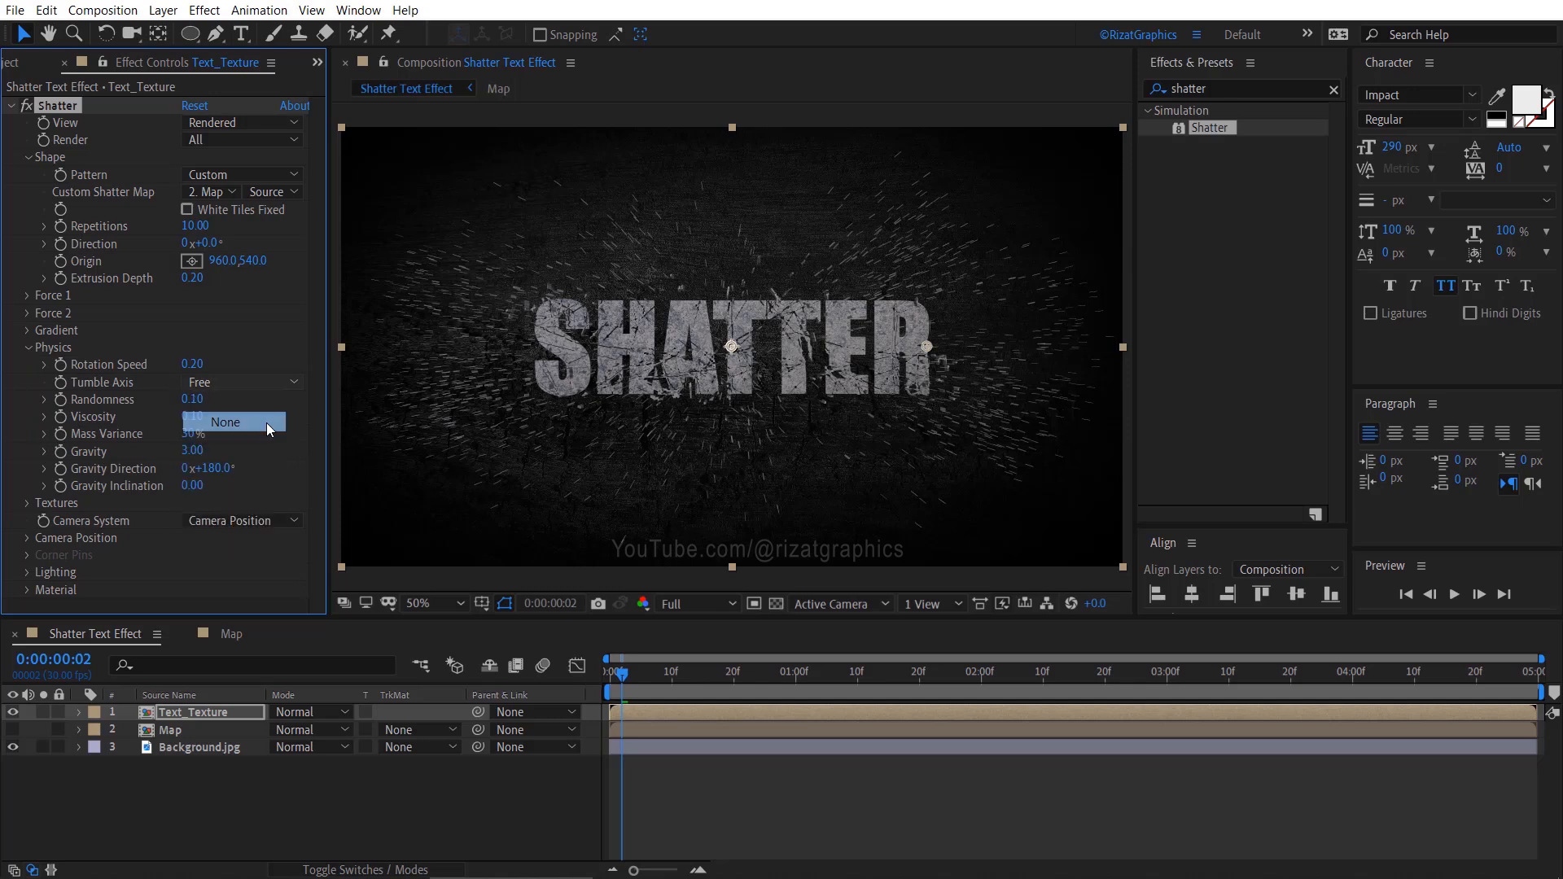
{"action": "left_click", "coordinate": [196, 401]}
{"action": "left_click_drag", "start_coordinate": [197, 401], "coordinate": [222, 401]}
{"action": "type", "text": "3"}
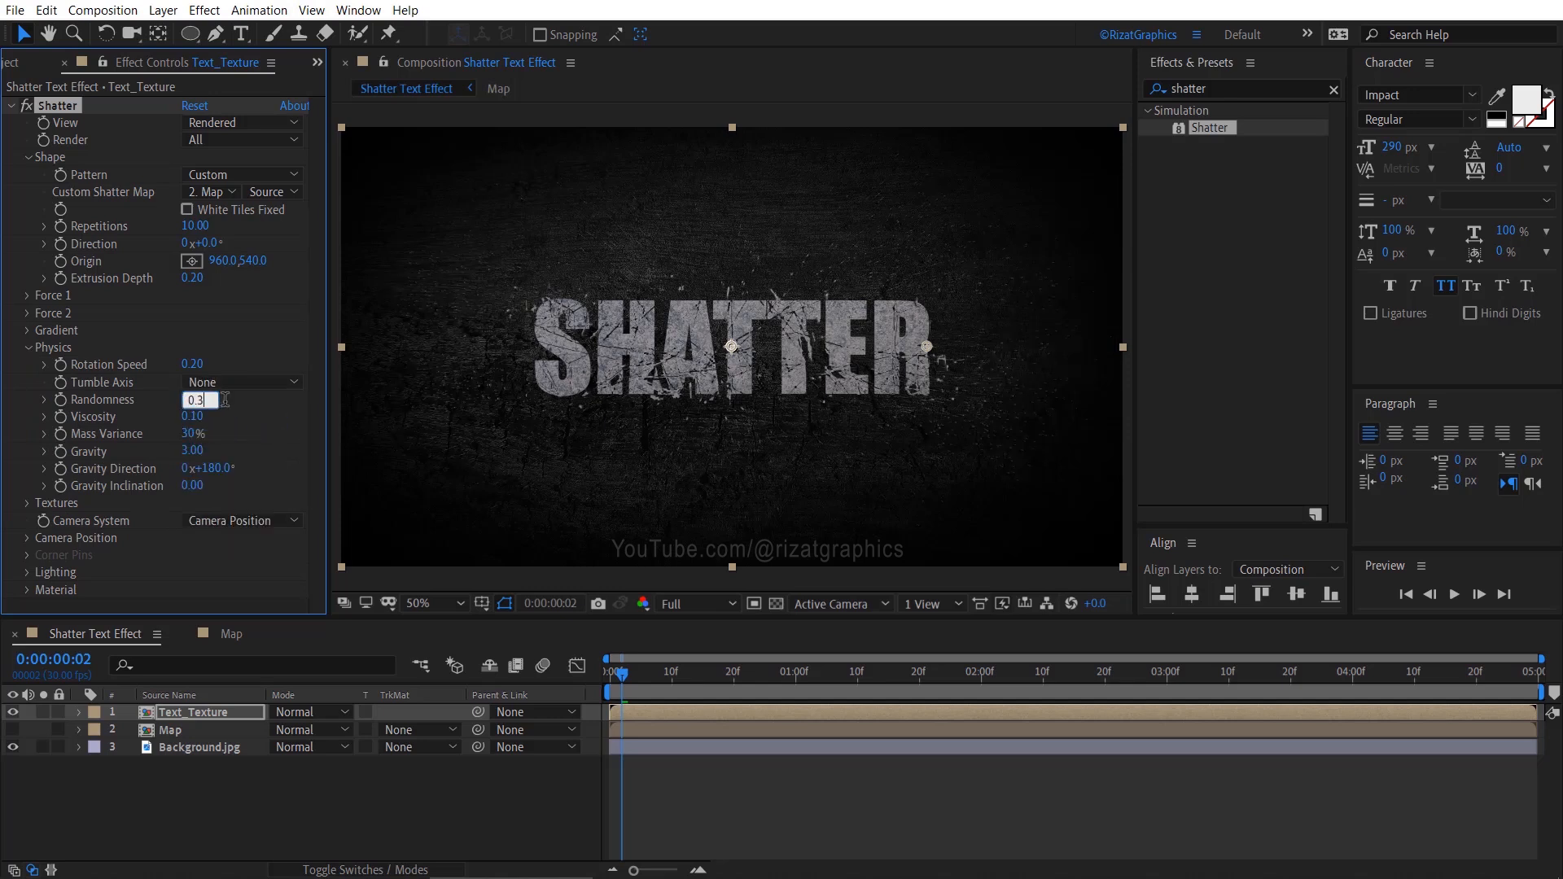
{"action": "key", "text": "Return"}
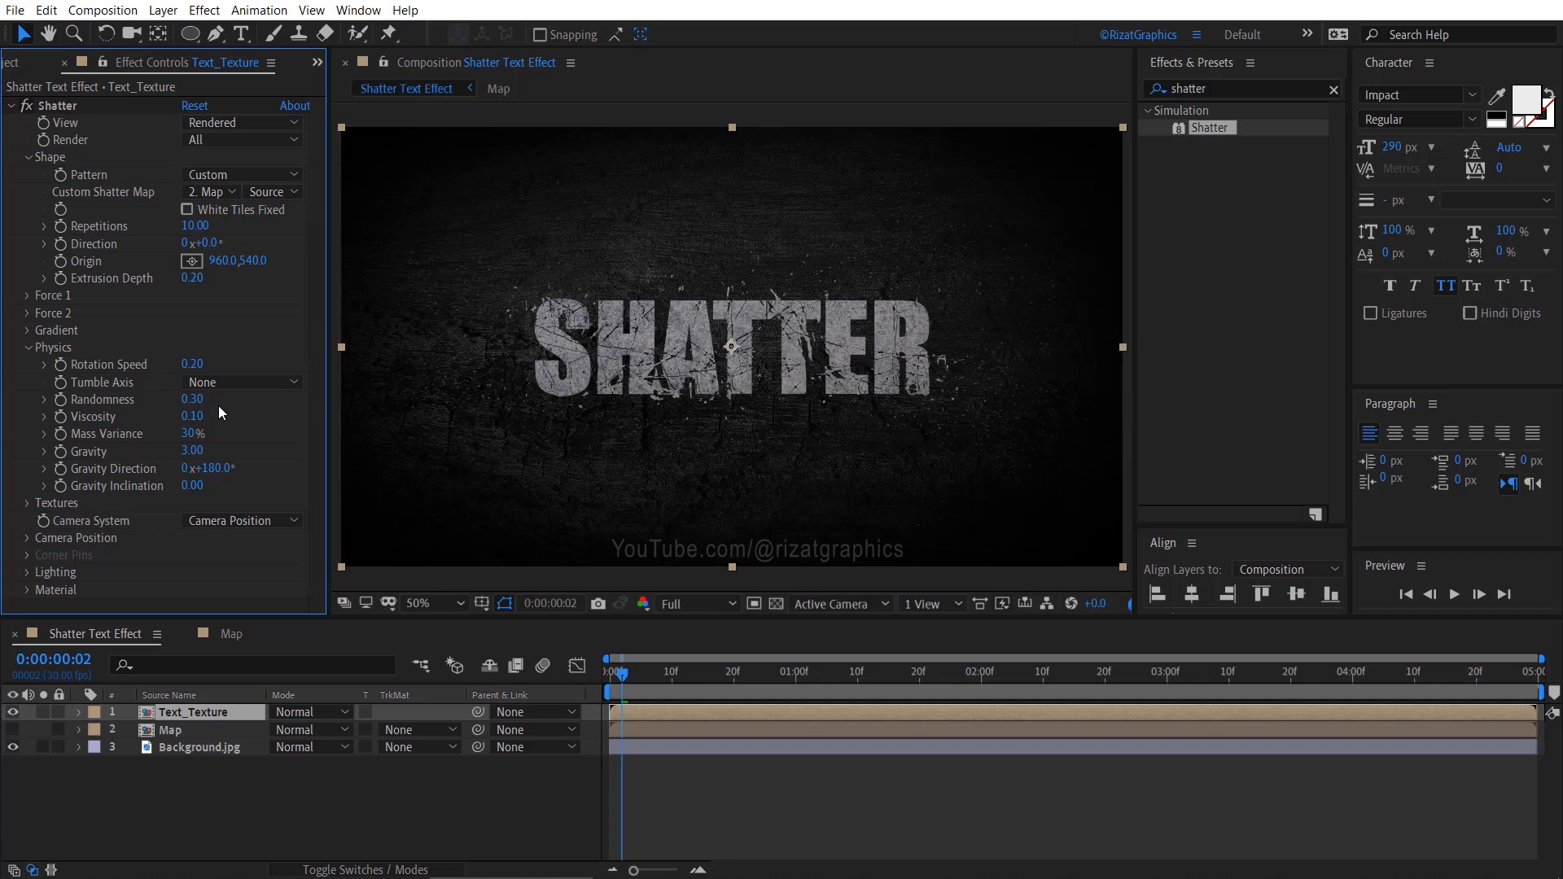
- Set the Shatter physics Viscosity to 0.30 and Mass Variance to 30%
{"action": "left_click", "coordinate": [197, 416]}
{"action": "left_click_drag", "start_coordinate": [198, 416], "coordinate": [234, 420]}
{"action": "type", "text": "3"}
{"action": "key", "text": "Return"}
{"action": "left_click", "coordinate": [197, 433]}
{"action": "key", "text": "Return"}
- Set the Shatter physics Gravity to 0 and Gravity Direction to 0°
{"action": "left_click", "coordinate": [211, 450]}
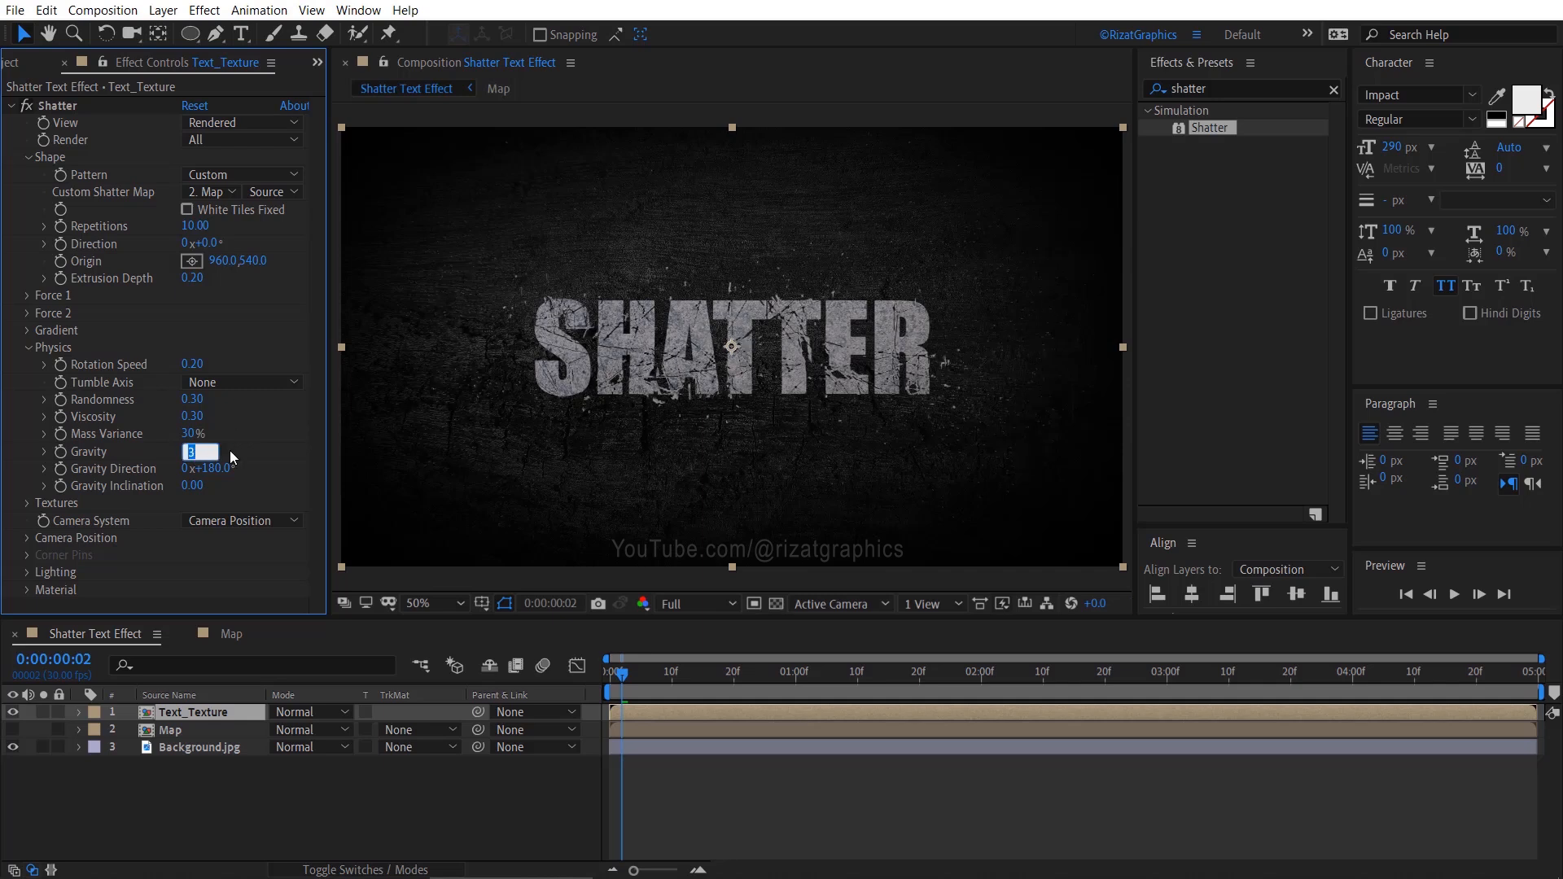
{"action": "key", "text": "Return"}
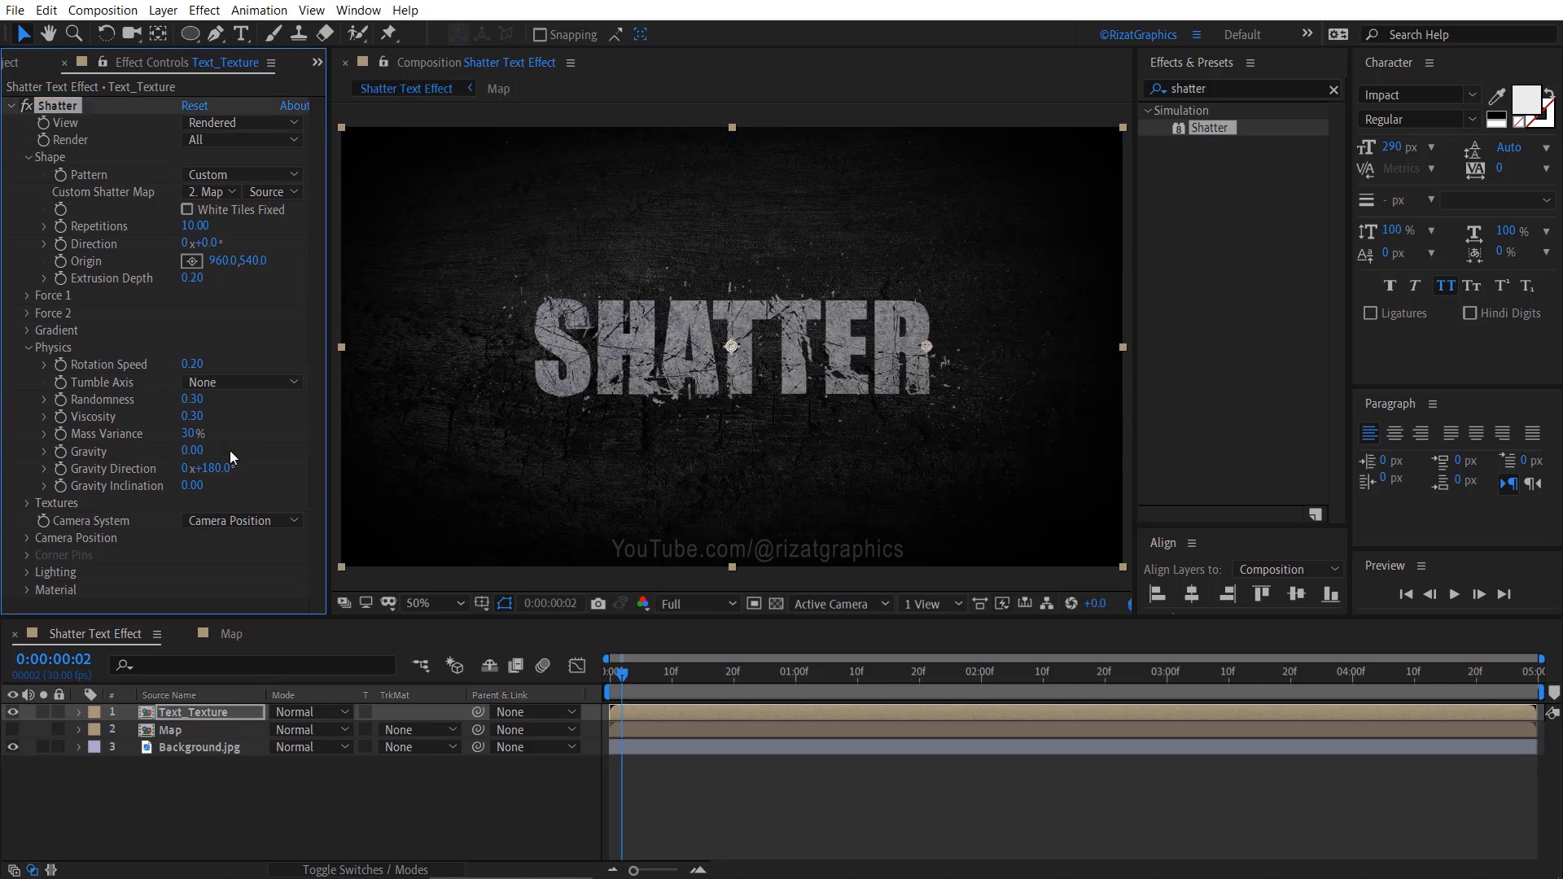
{"action": "left_click", "coordinate": [216, 468]}
{"action": "type", "text": "0"}
{"action": "key", "text": "Return"}
- Set Force 1 of the Shatter effect to a depth of 0.20 and a radius of 0.50
{"action": "left_click", "coordinate": [28, 298]}
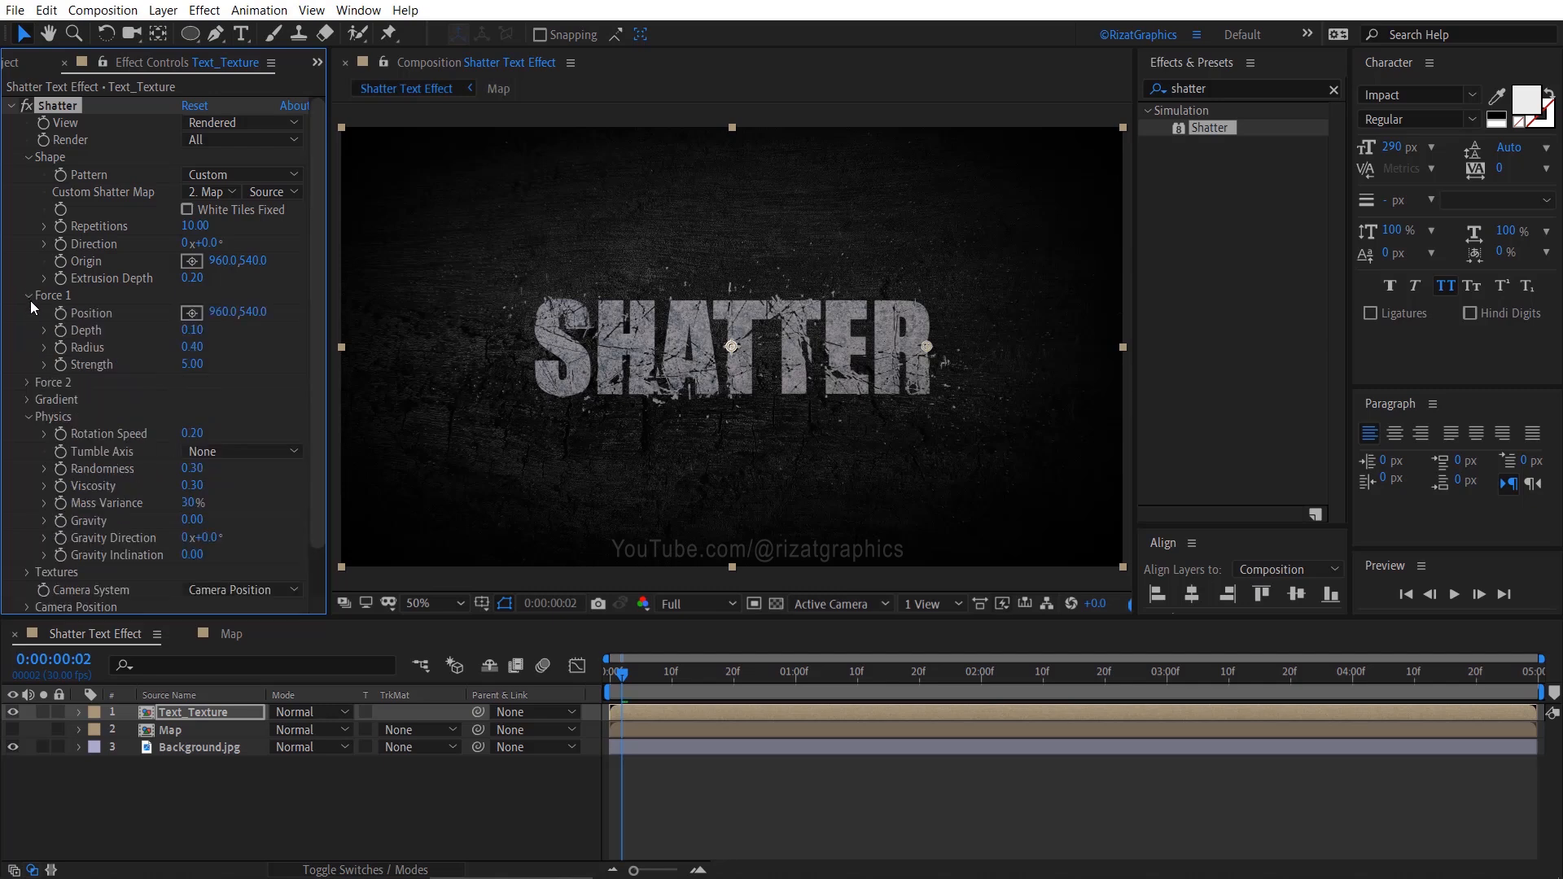
{"action": "left_click", "coordinate": [196, 332]}
{"action": "left_click_drag", "start_coordinate": [197, 331], "coordinate": [216, 330]}
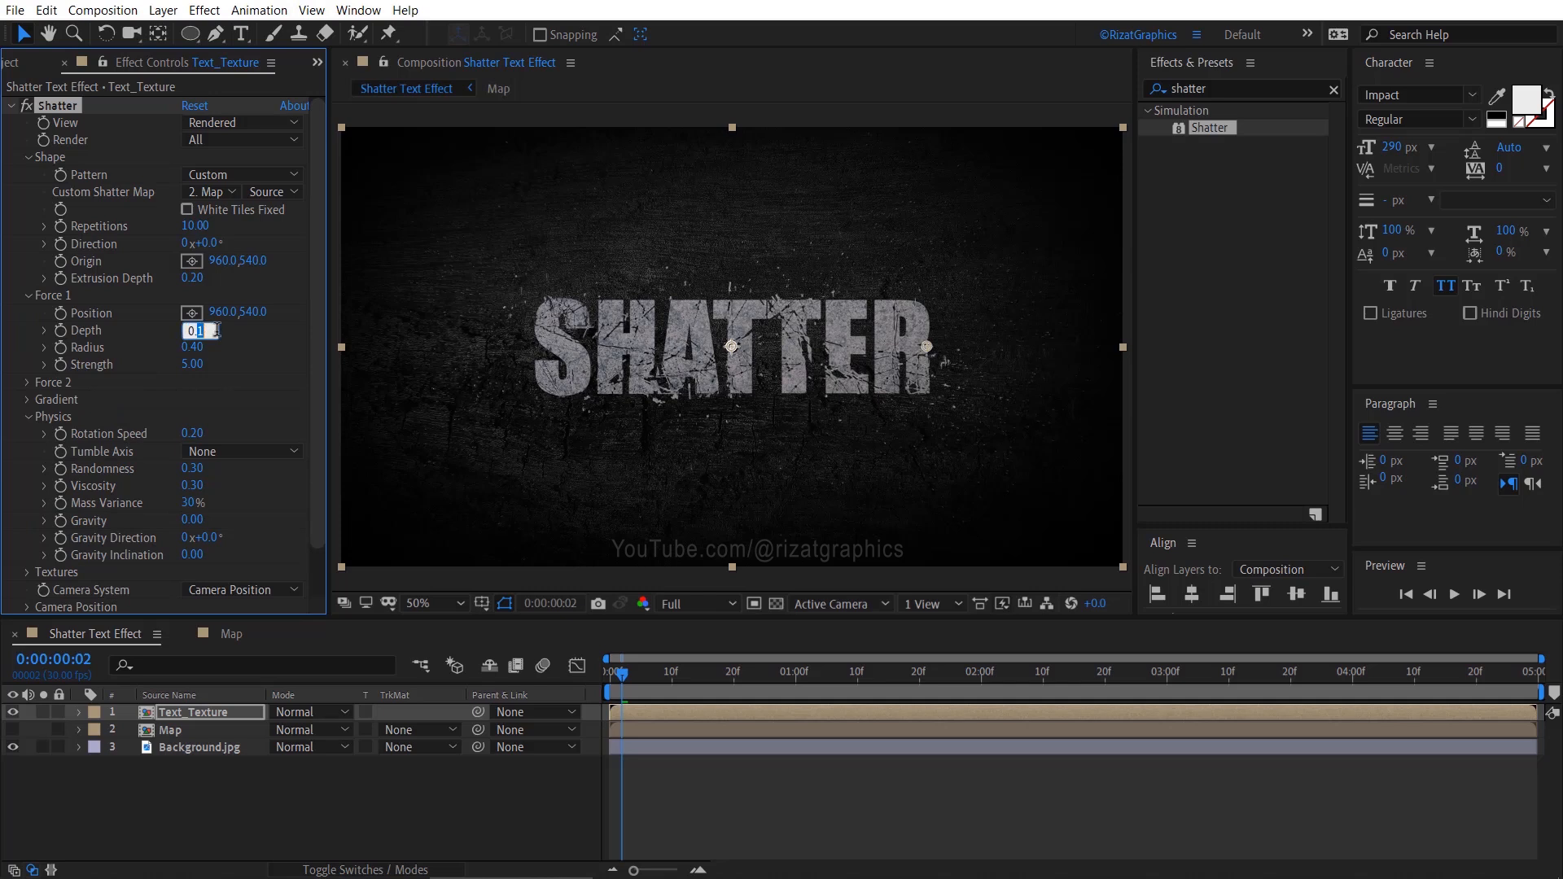
{"action": "key", "text": "Return"}
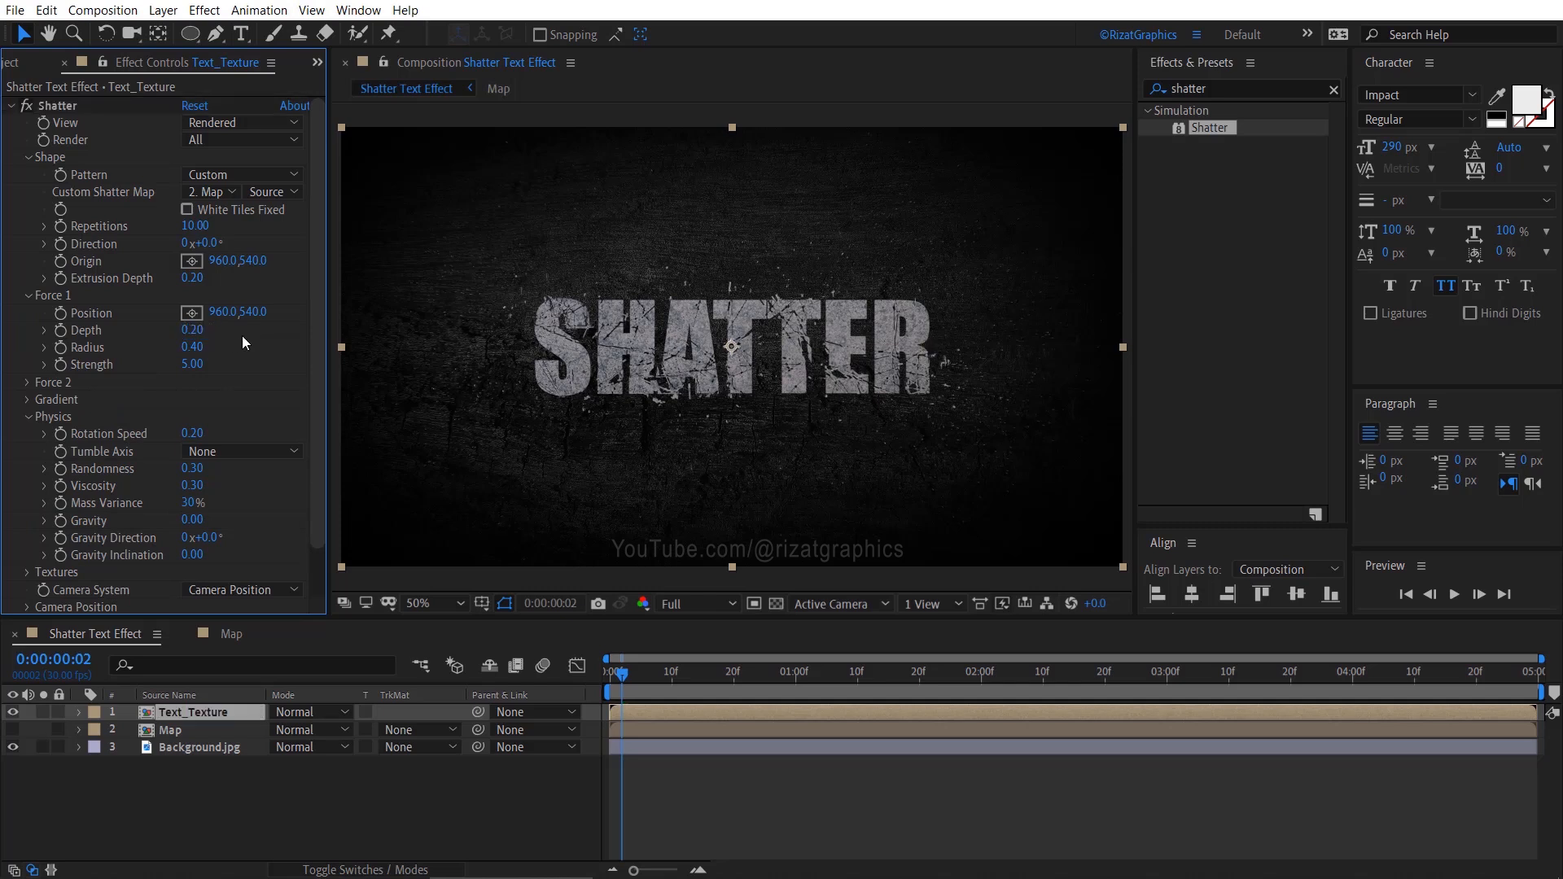
{"action": "left_click", "coordinate": [194, 348]}
{"action": "left_click_drag", "start_coordinate": [199, 347], "coordinate": [255, 349]}
{"action": "type", "text": "5"}
{"action": "key", "text": "Return"}
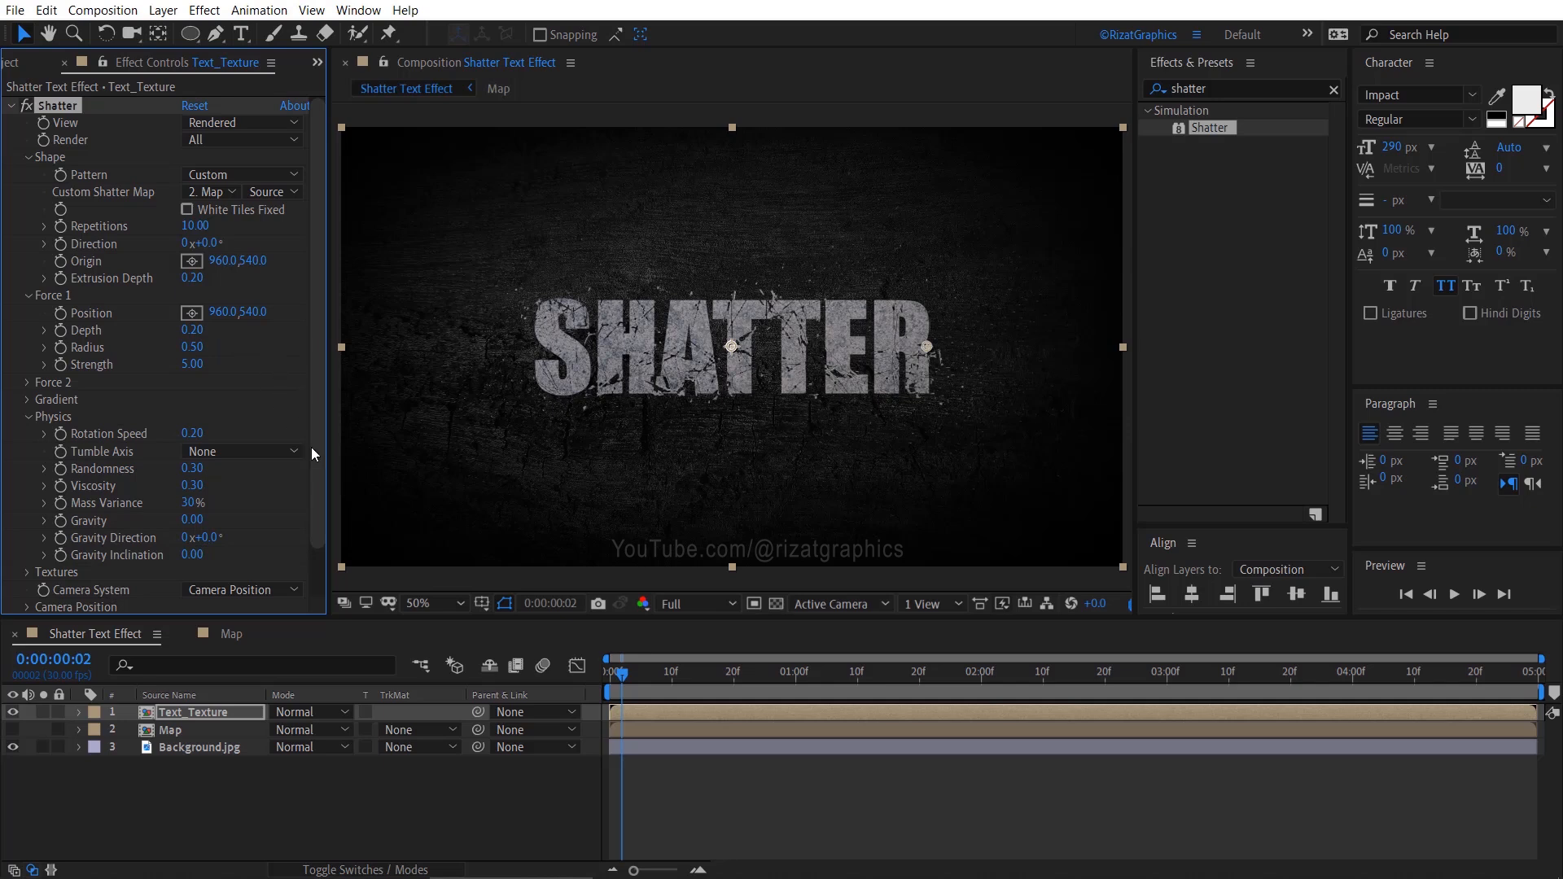
- Duplicate the Text_Texture layer and shift the upper copy so it starts at 0:00:01:00
{"action": "left_click", "coordinate": [797, 673]}
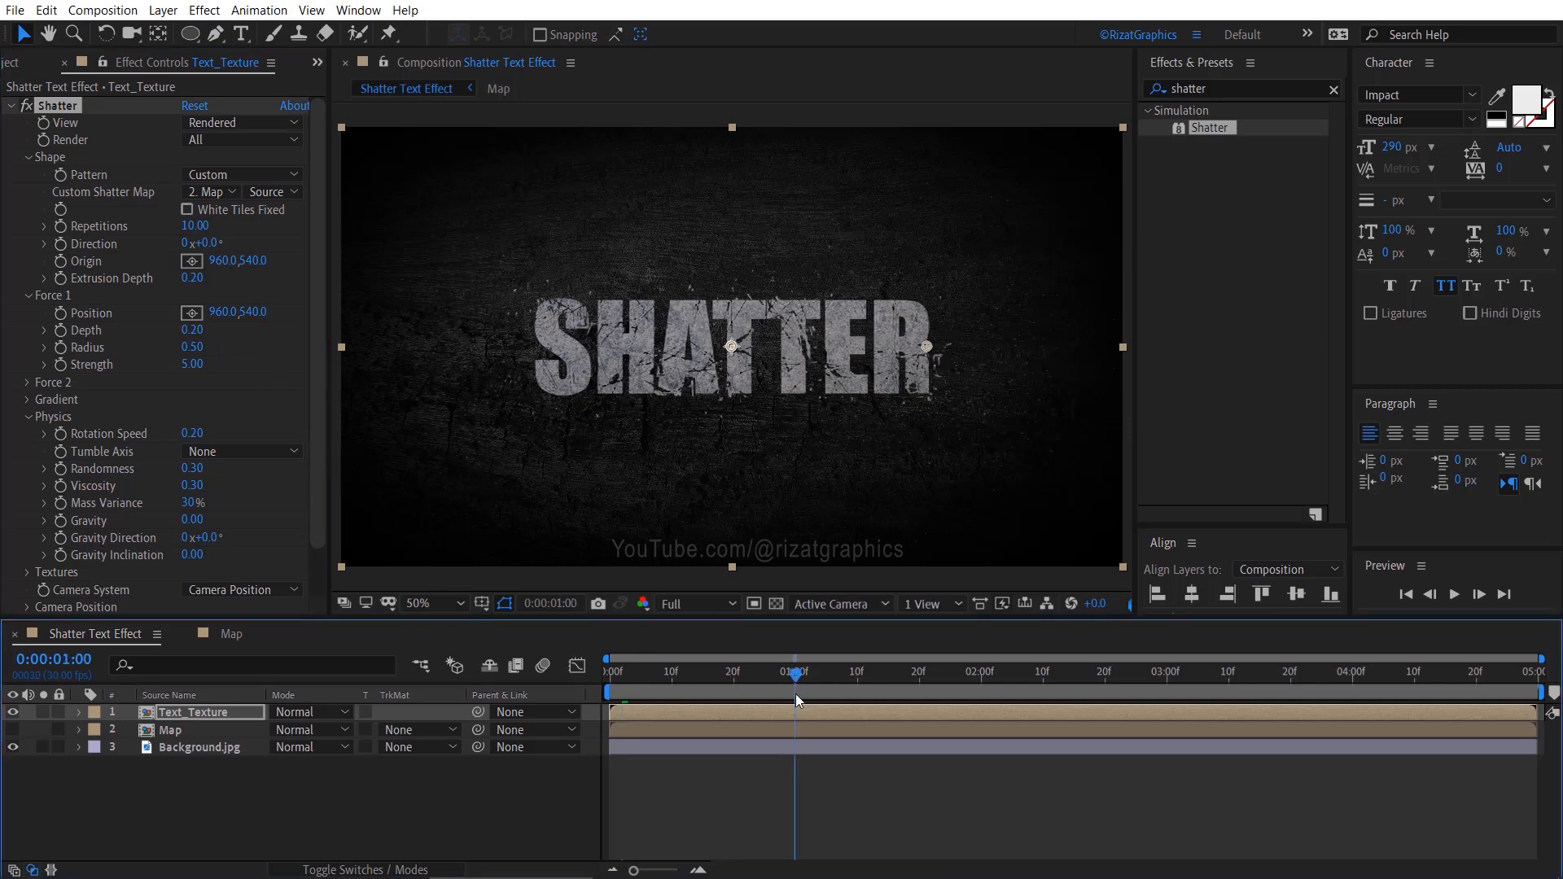
{"action": "key", "text": "ctrl+d"}
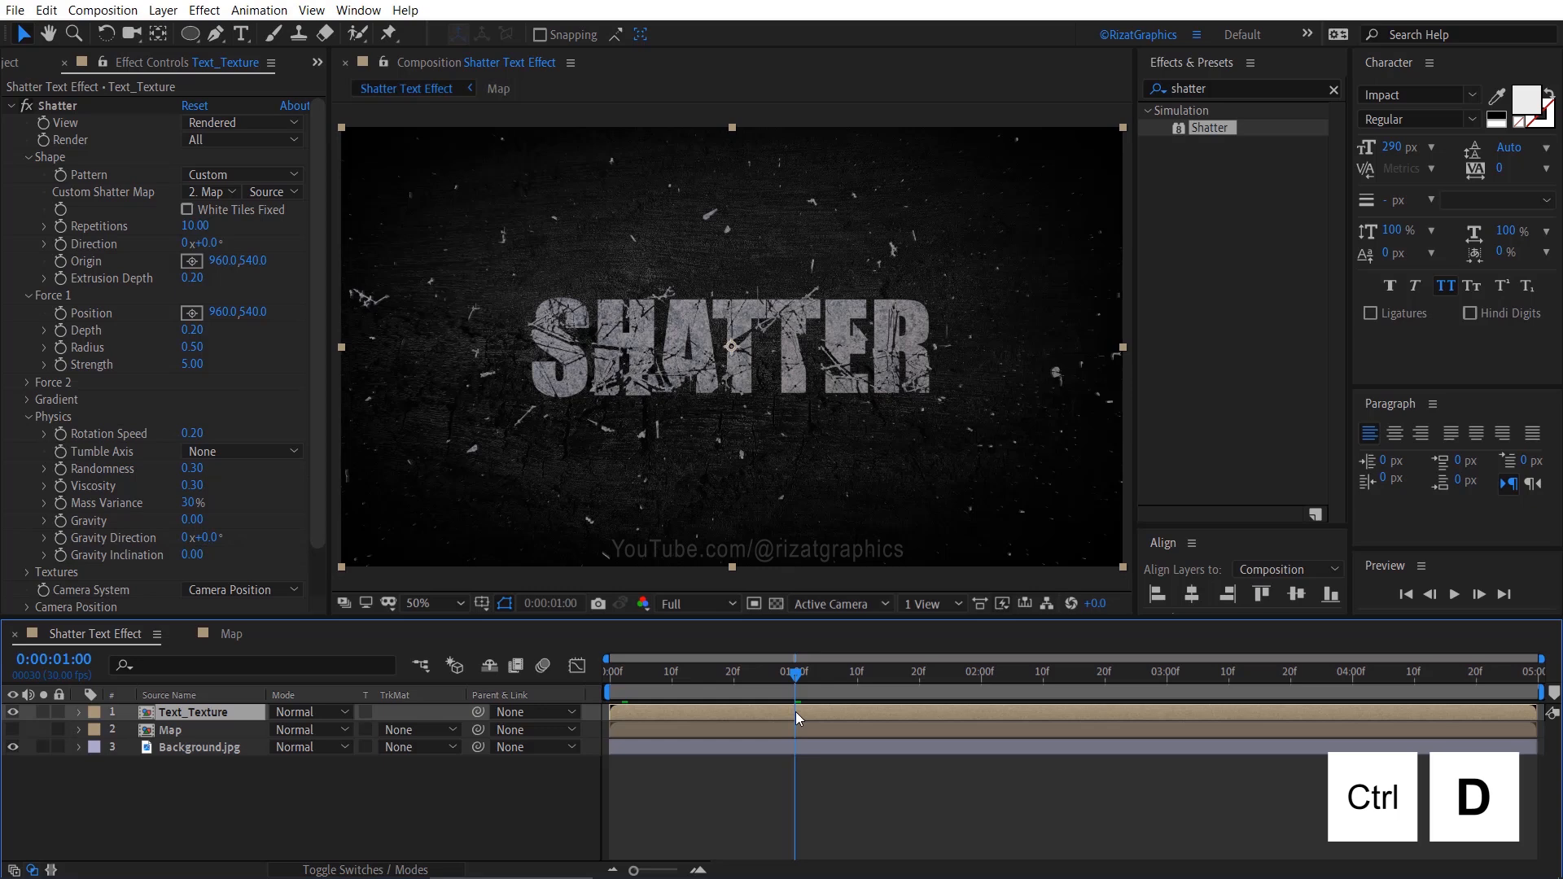
{"action": "left_click_drag", "start_coordinate": [617, 714], "coordinate": [782, 716]}
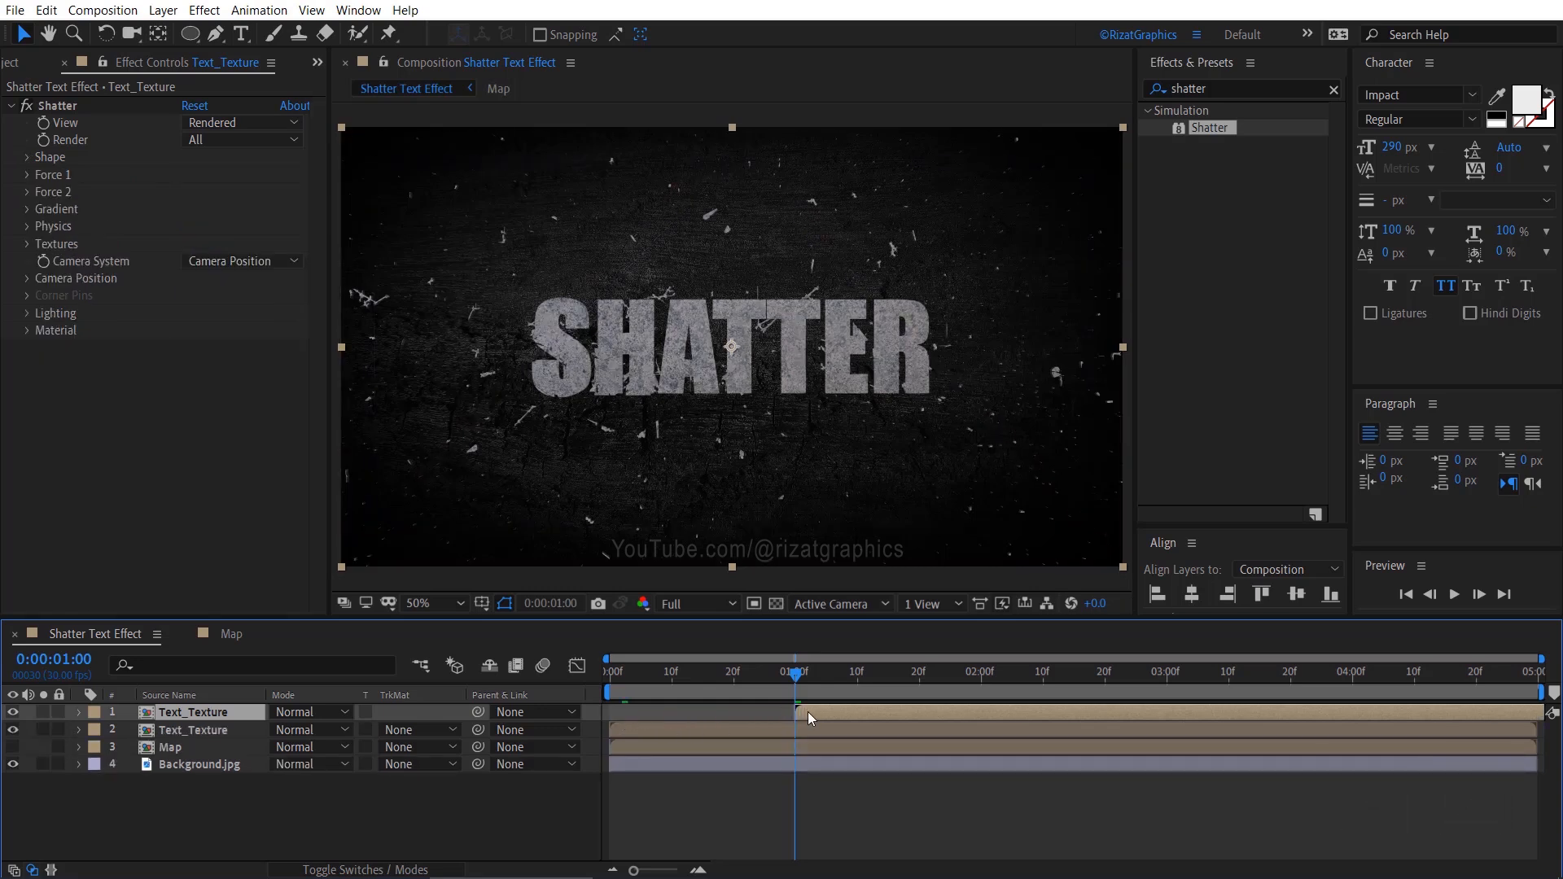
- Delete the Shatter effect from the lower Text_Texture layer
{"action": "left_click", "coordinate": [798, 731]}
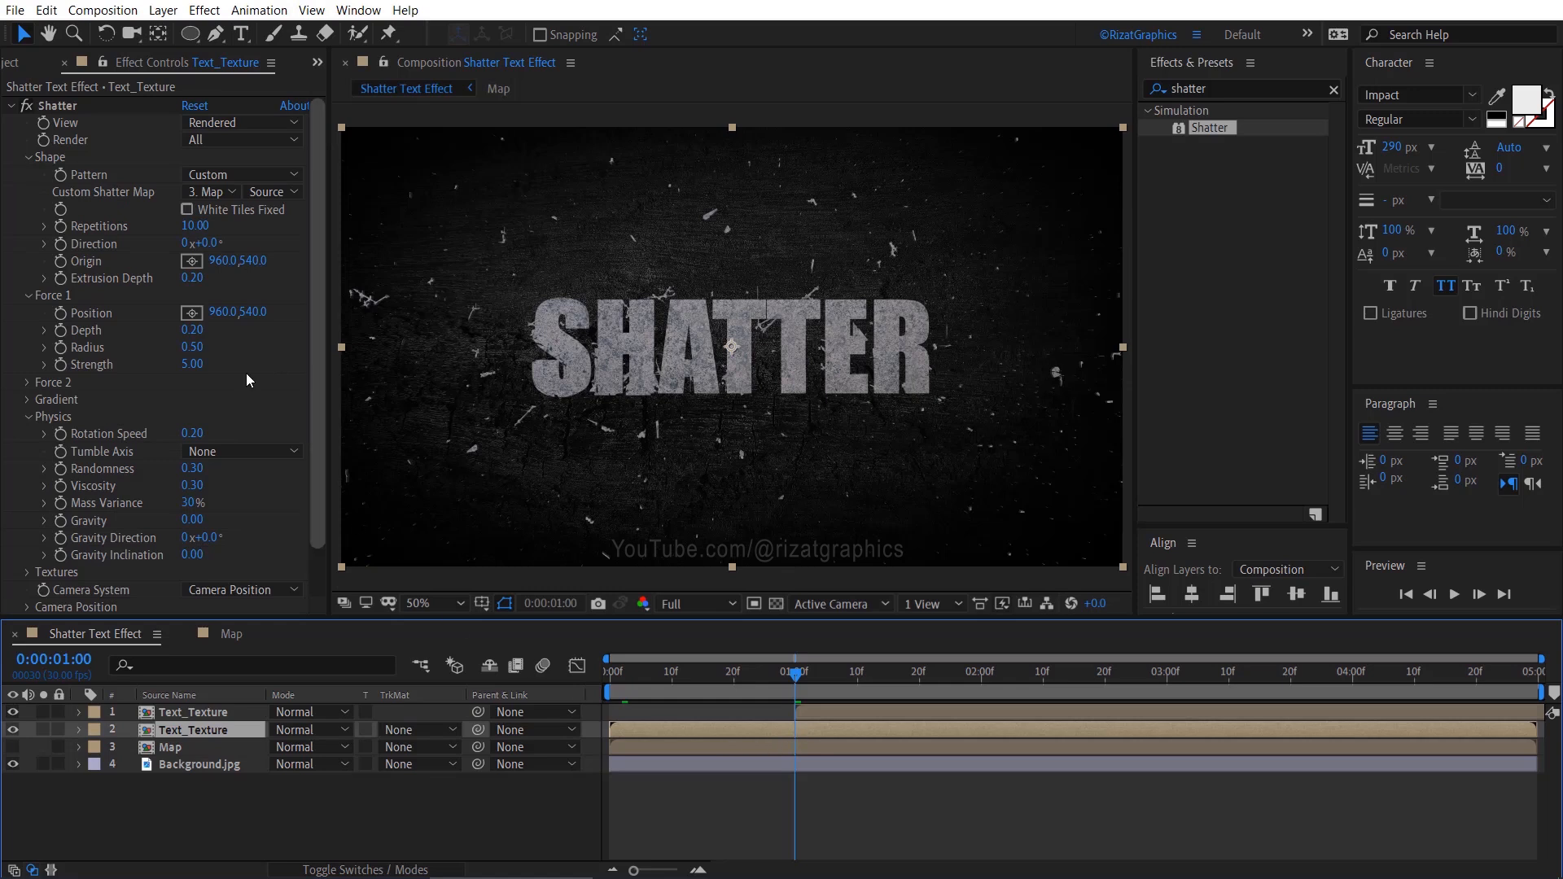
{"action": "left_click", "coordinate": [114, 114]}
{"action": "left_click", "coordinate": [111, 111]}
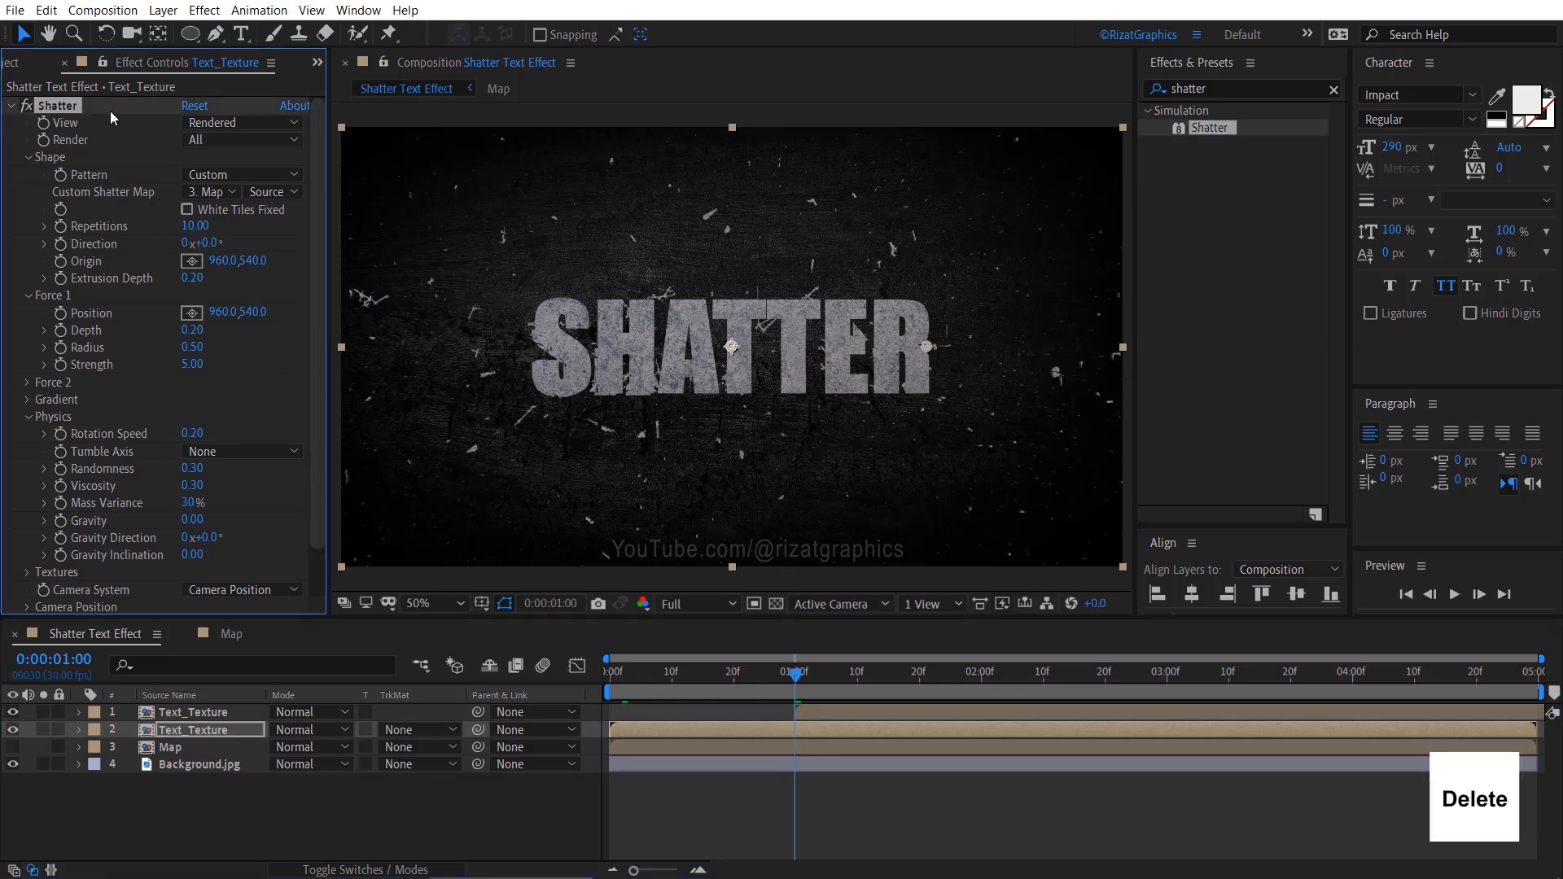
{"action": "key", "text": "Delete"}
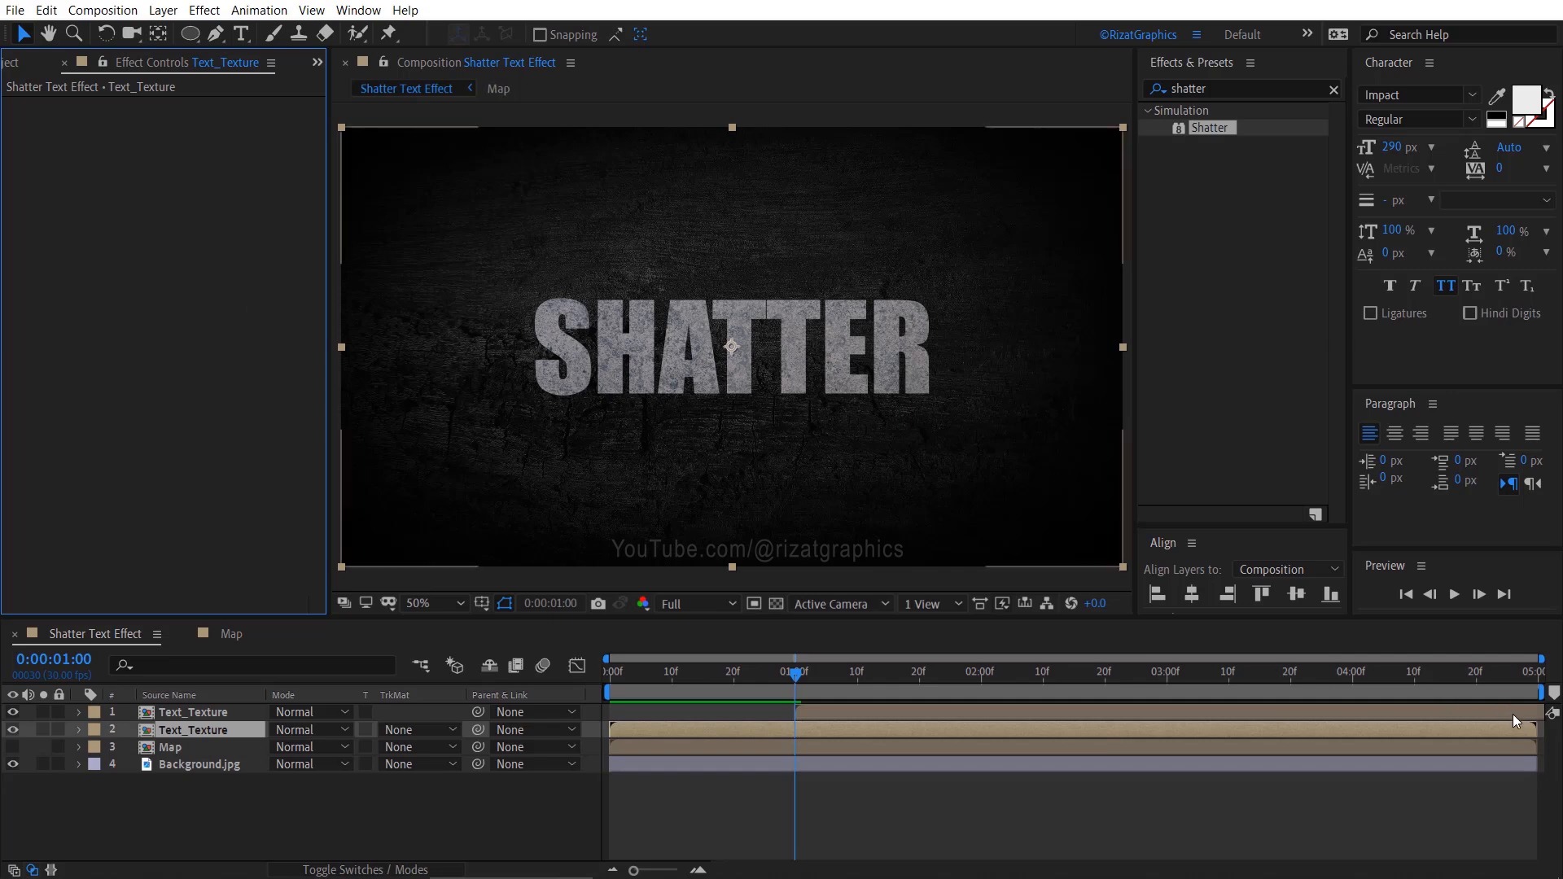
- Trim the end of the lower Text_Texture layer to 0:00:01:00 and scrub through its first frames
{"action": "left_click_drag", "start_coordinate": [1537, 731], "coordinate": [798, 732]}
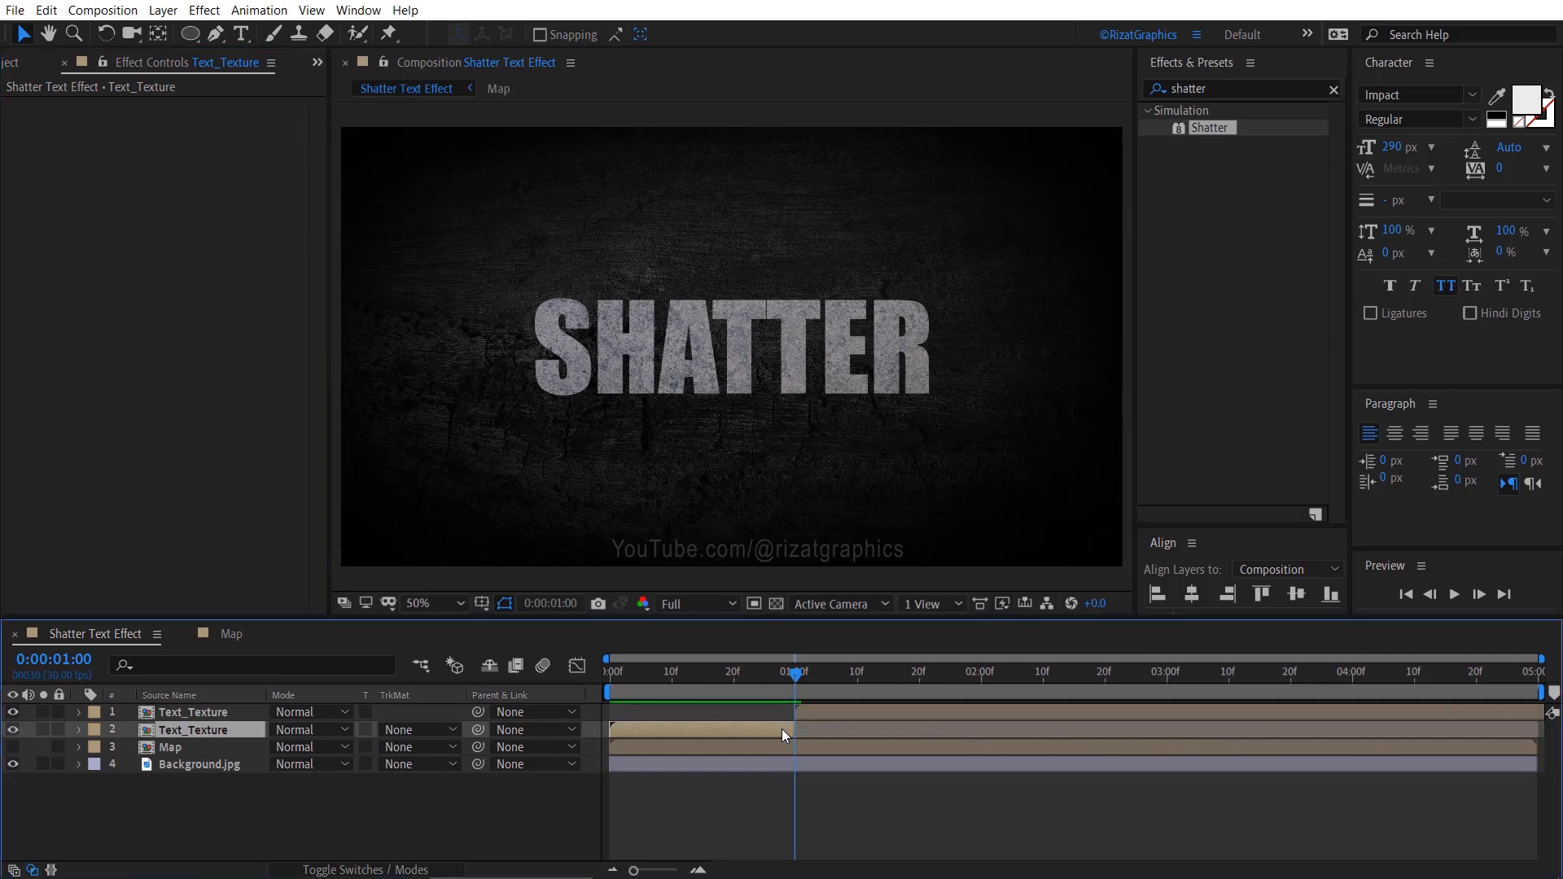
{"action": "left_click_drag", "start_coordinate": [607, 675], "coordinate": [678, 680]}
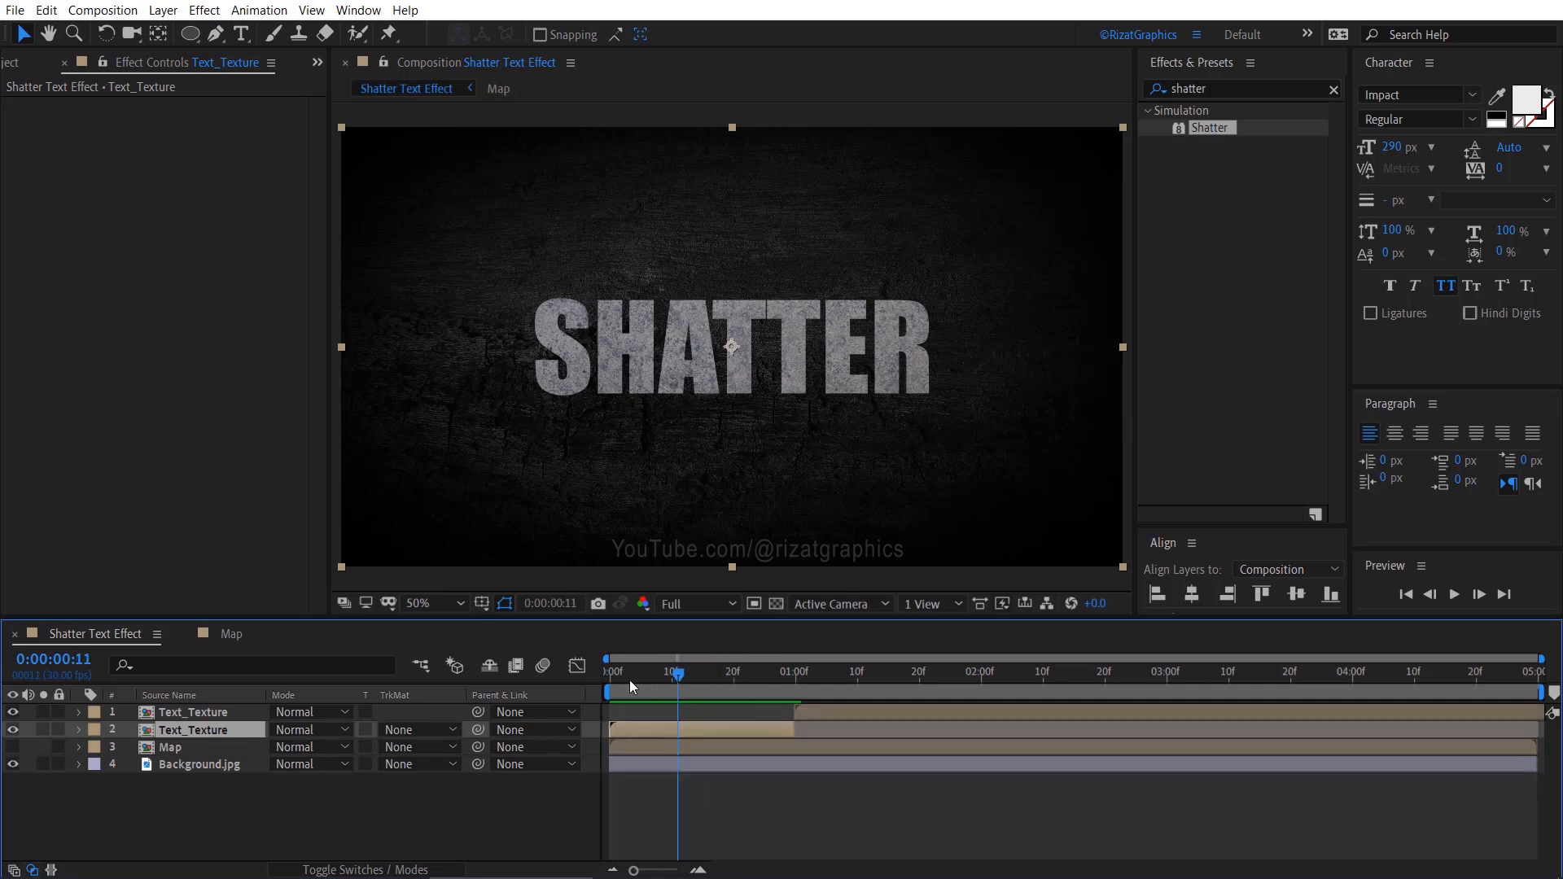
- Turn the lower Text_Texture layer into a 3D layer
{"action": "left_click", "coordinate": [355, 871]}
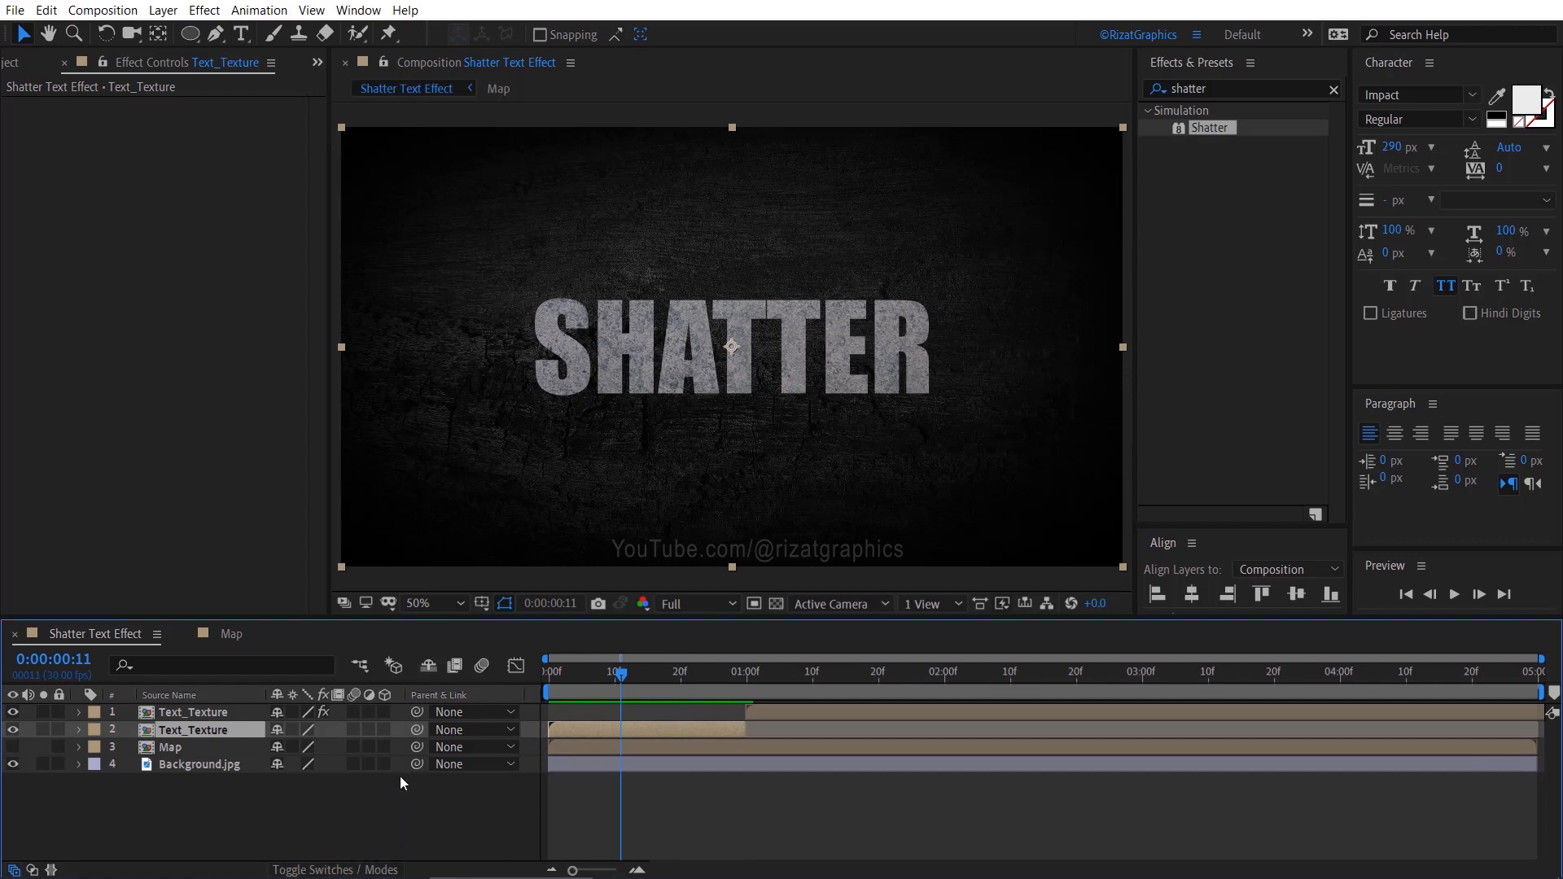
{"action": "left_click", "coordinate": [385, 731]}
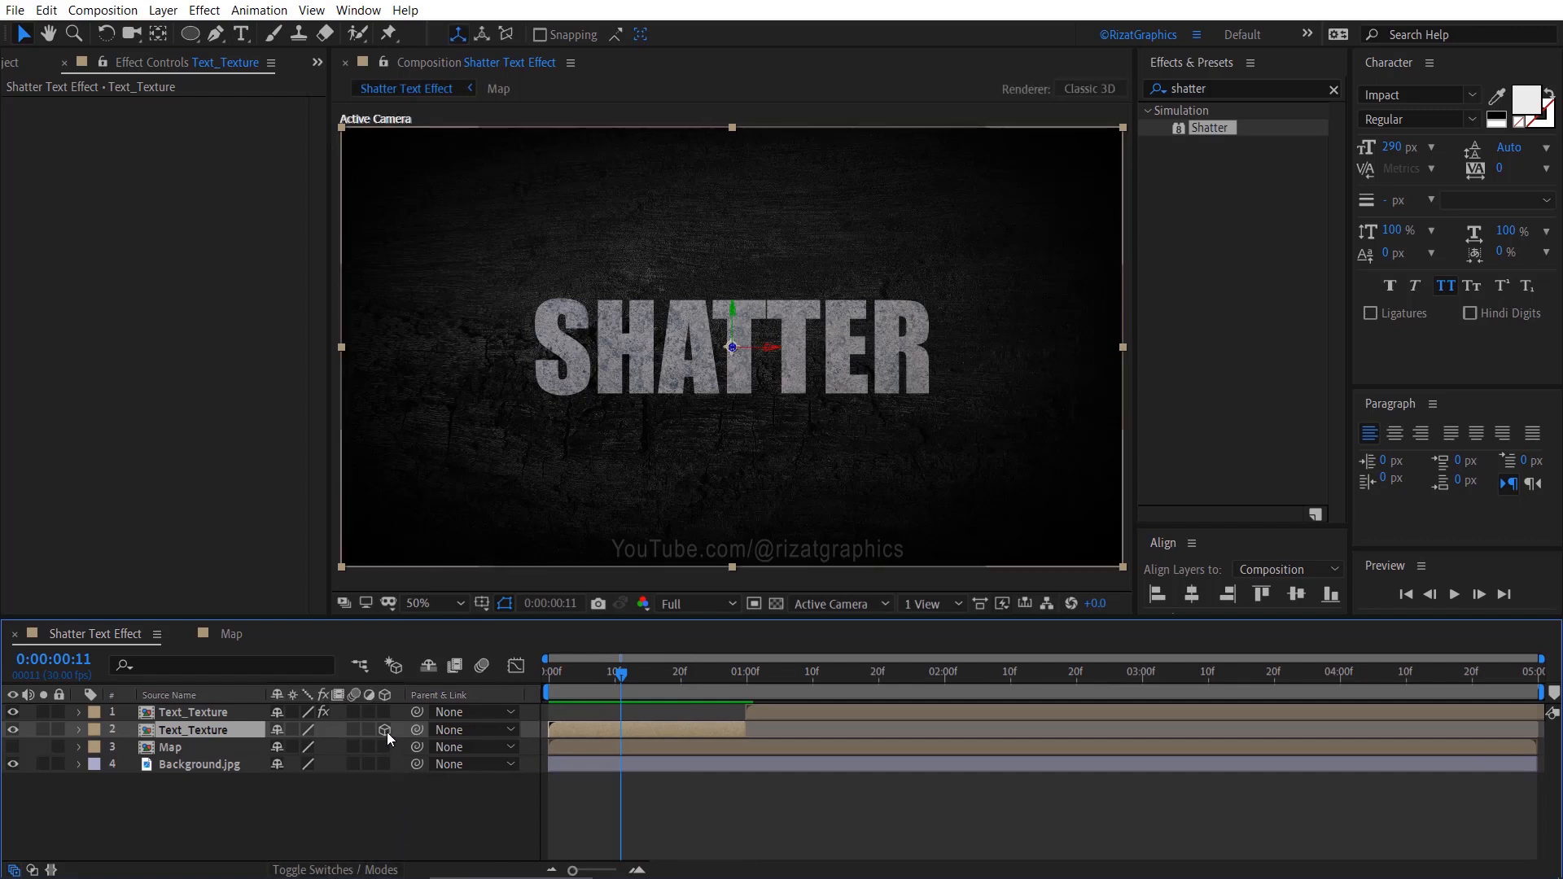
- Add a two-node camera with the 50mm preset above the upper Text_Texture layer
{"action": "left_click", "coordinate": [236, 714]}
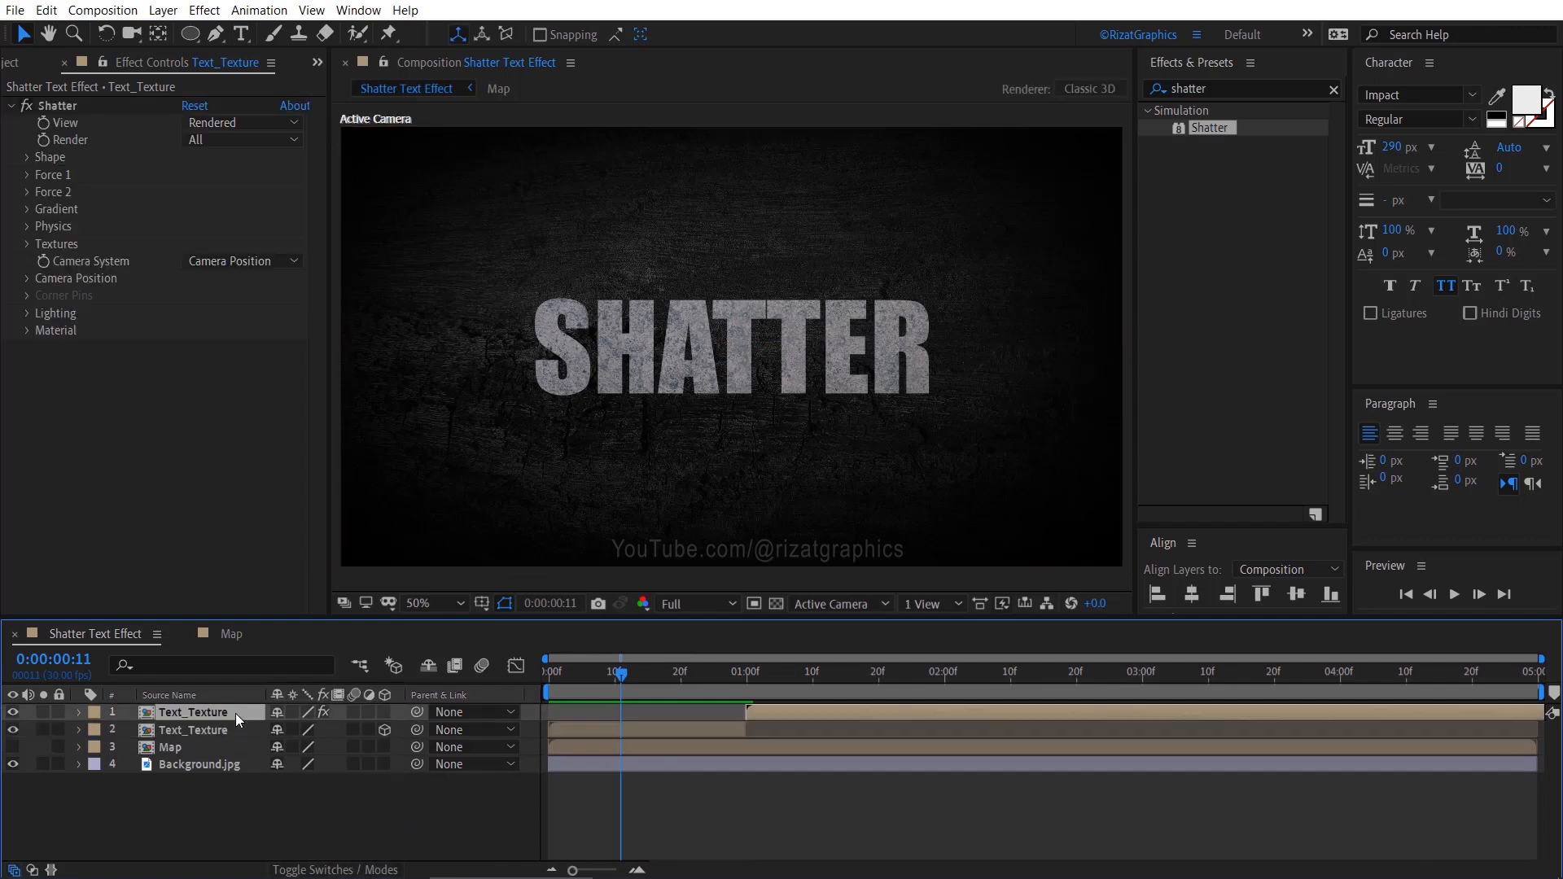
{"action": "right_click", "coordinate": [292, 800]}
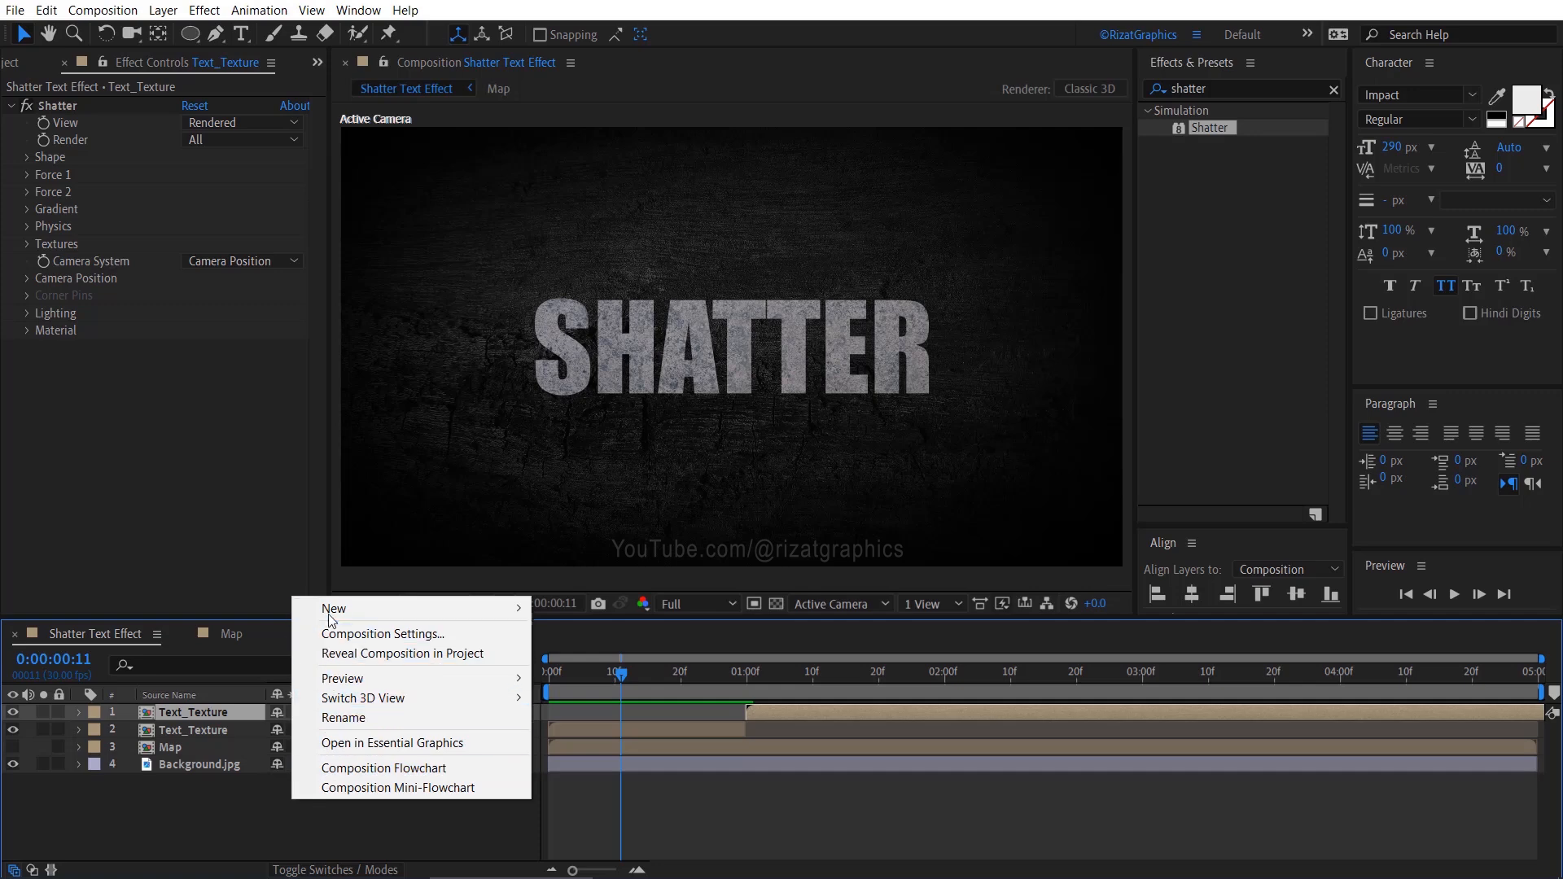
{"action": "mouse_move", "coordinate": [408, 610]}
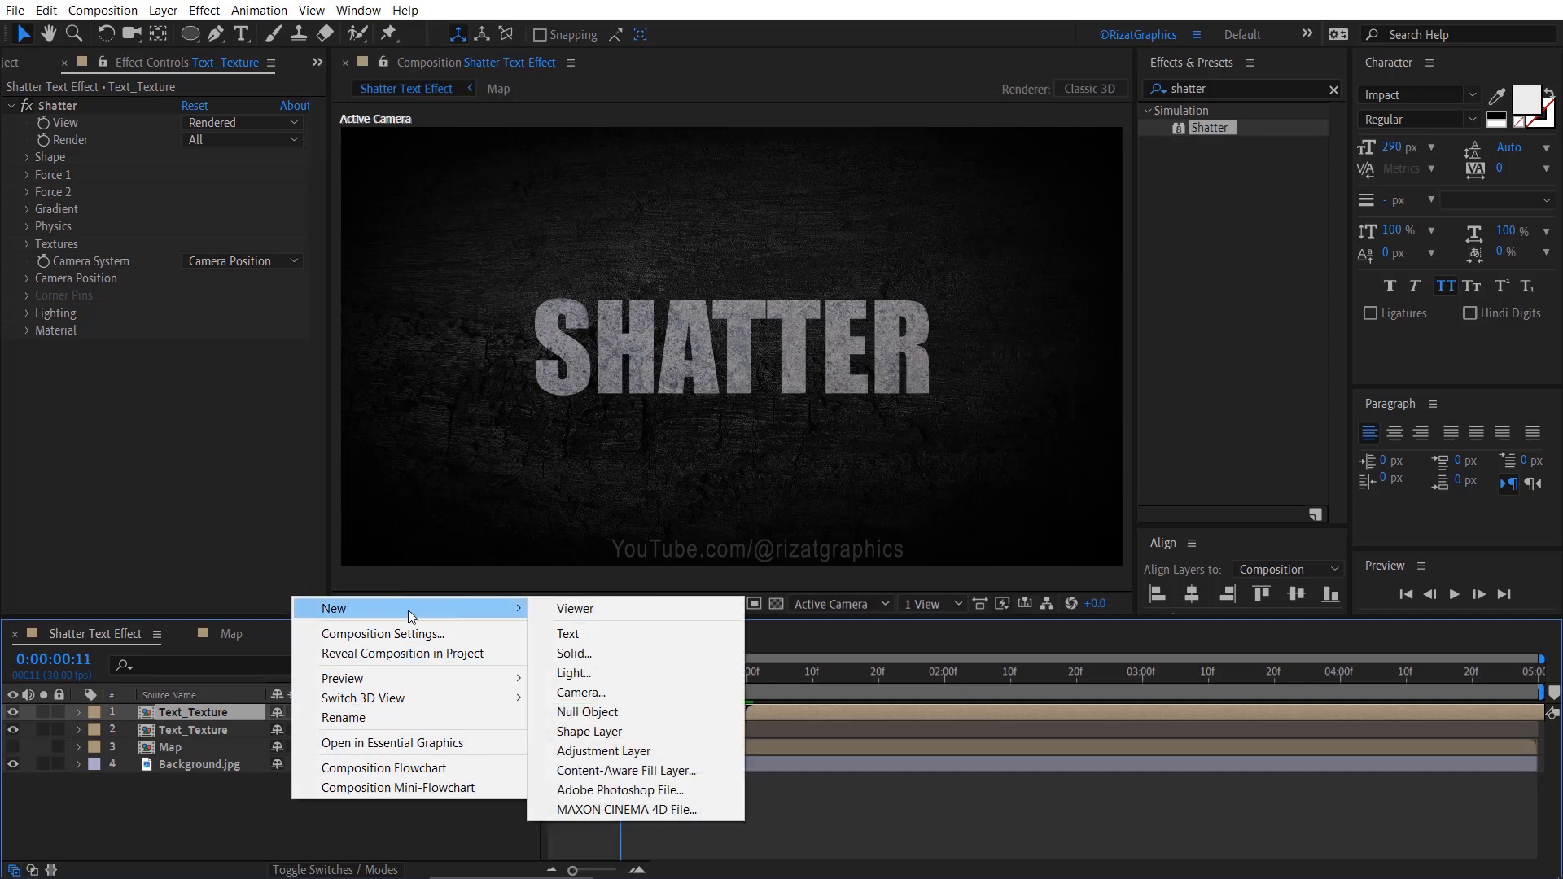
{"action": "left_click", "coordinate": [658, 694]}
{"action": "left_click", "coordinate": [926, 272]}
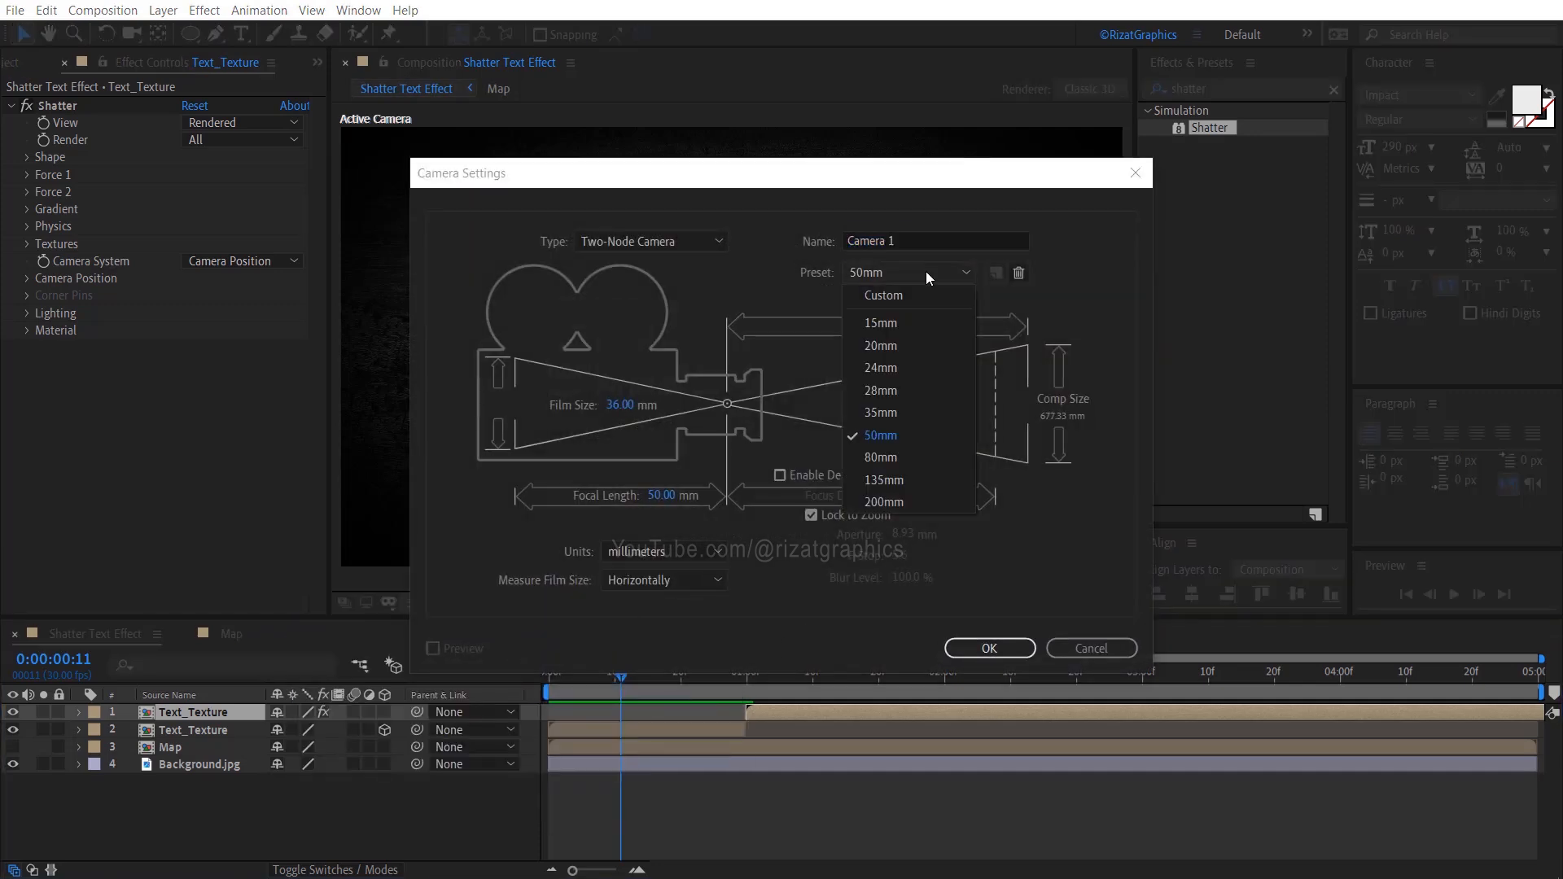
{"action": "left_click", "coordinate": [912, 429]}
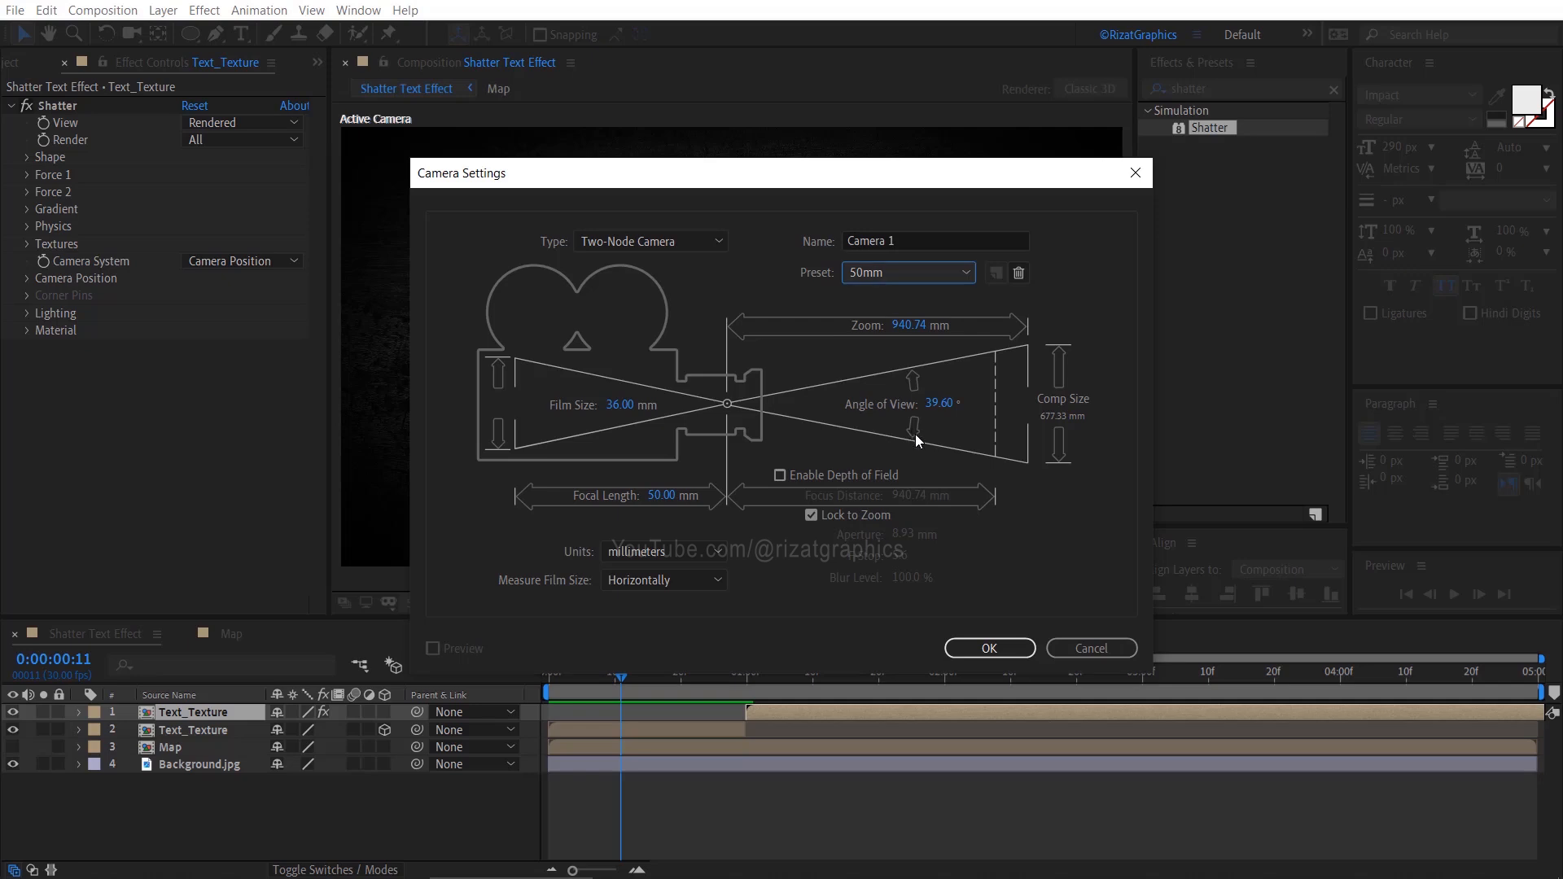
{"action": "left_click", "coordinate": [989, 648]}
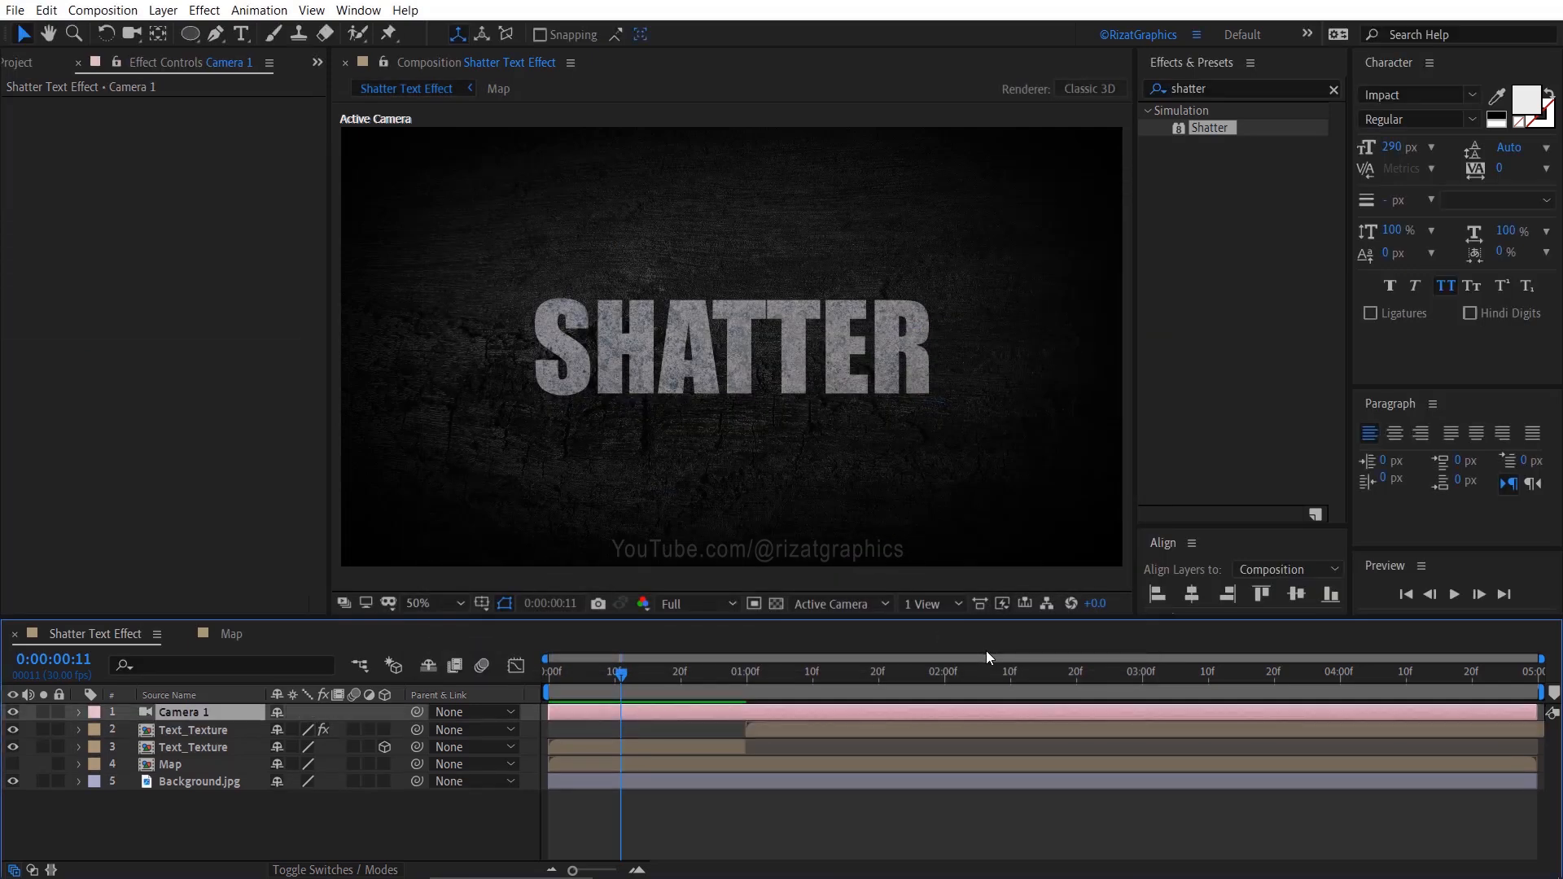
- Keyframe the lower Text_Texture layer's Position at 0:00:01:00 with its current value and at 0:00:00:10 with a Z value of -2700
{"action": "left_click", "coordinate": [666, 749]}
{"action": "key", "text": "p"}
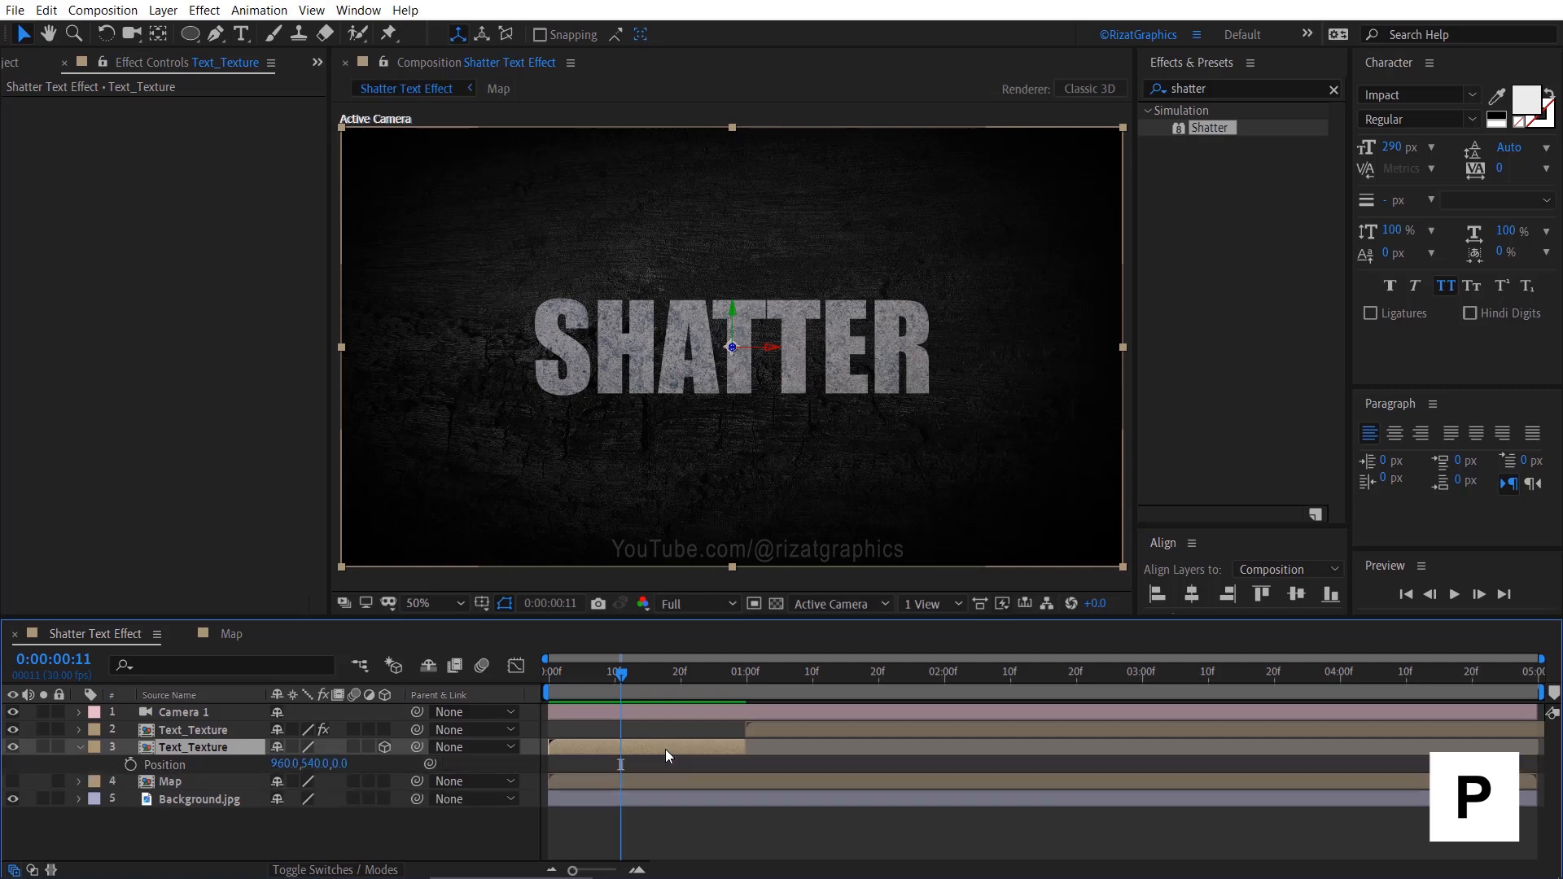
{"action": "left_click", "coordinate": [745, 675]}
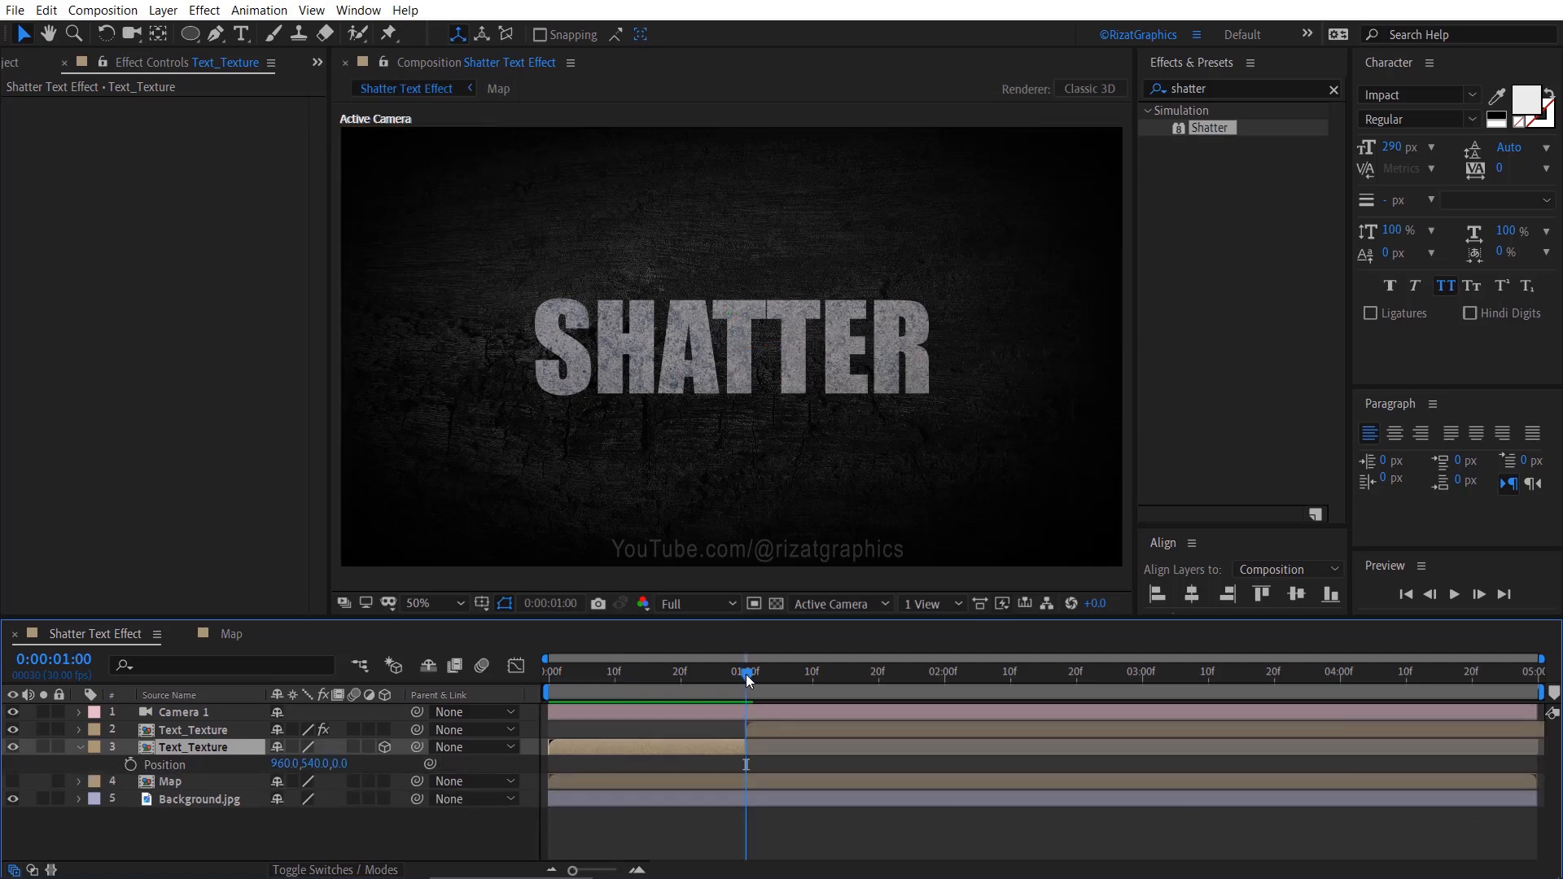
{"action": "left_click", "coordinate": [130, 764]}
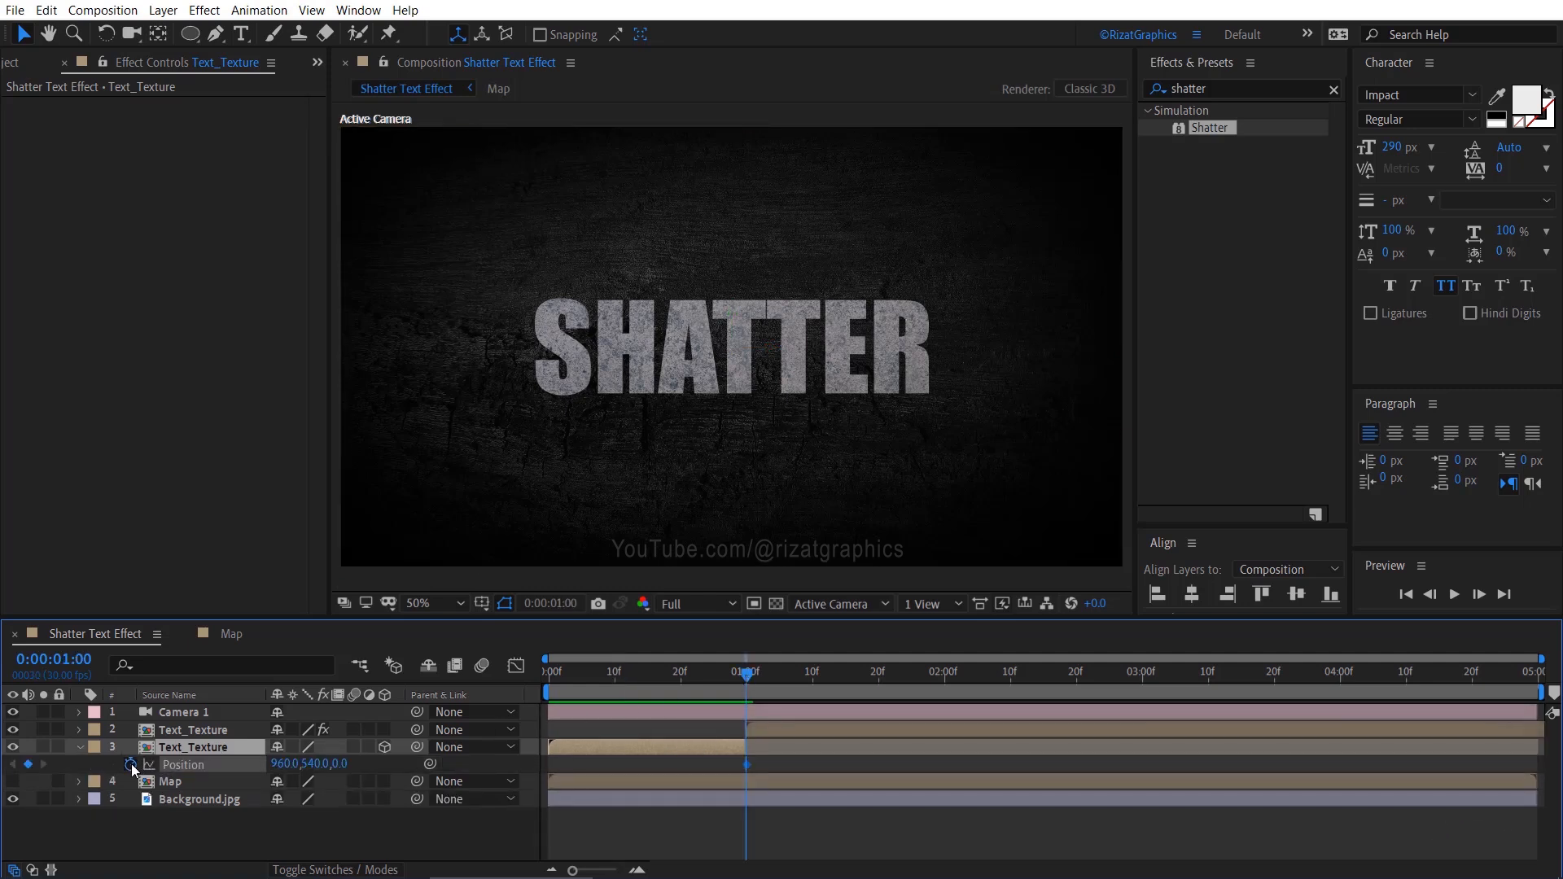
{"action": "left_click", "coordinate": [613, 673]}
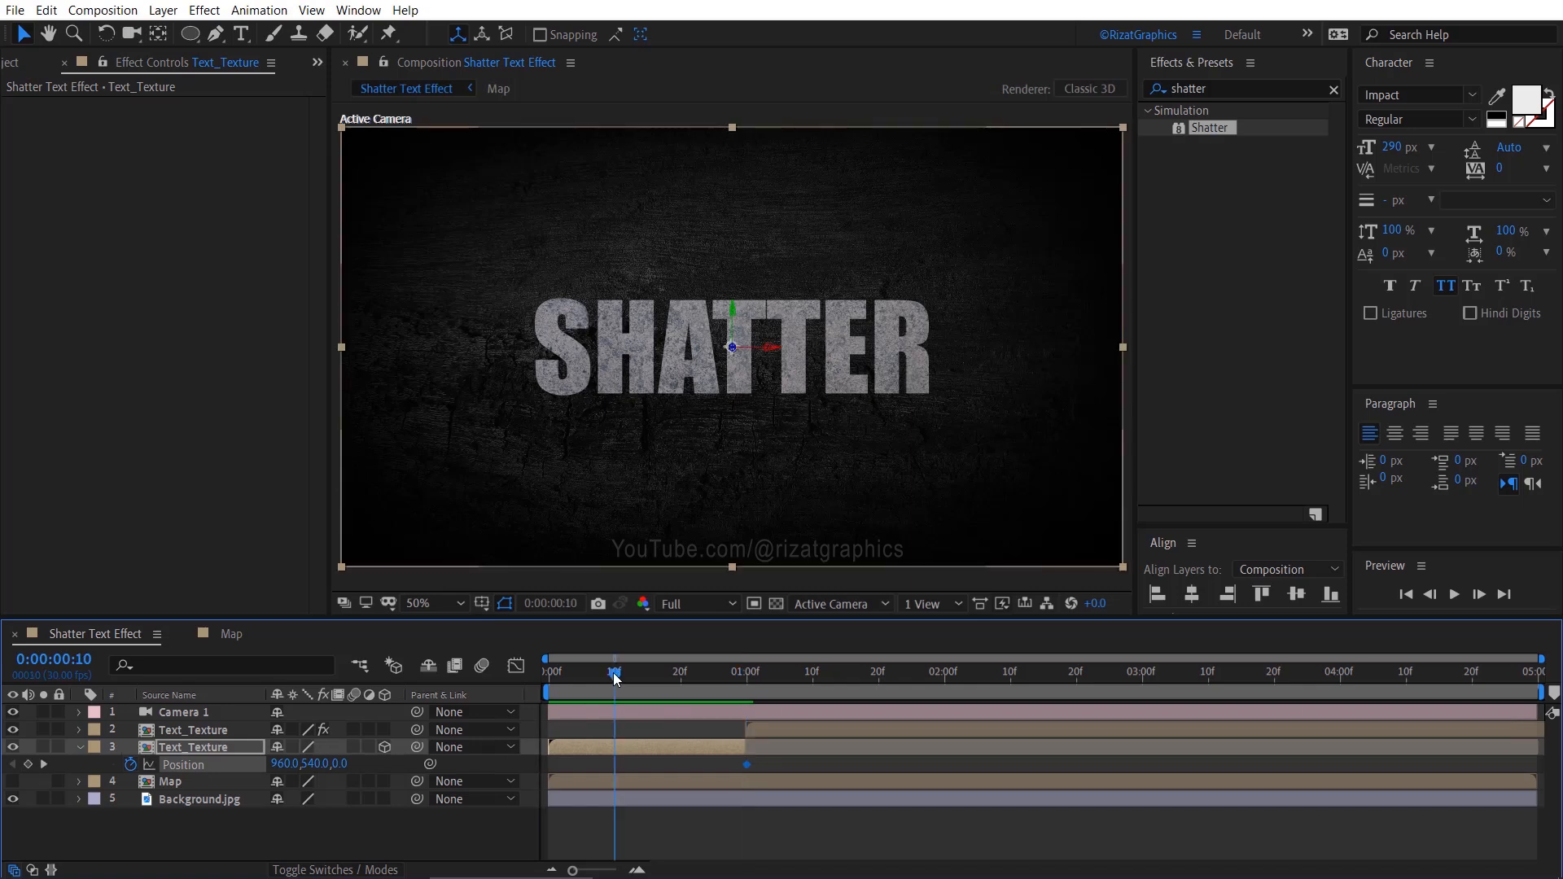
{"action": "left_click_drag", "start_coordinate": [347, 764], "coordinate": [231, 766]}
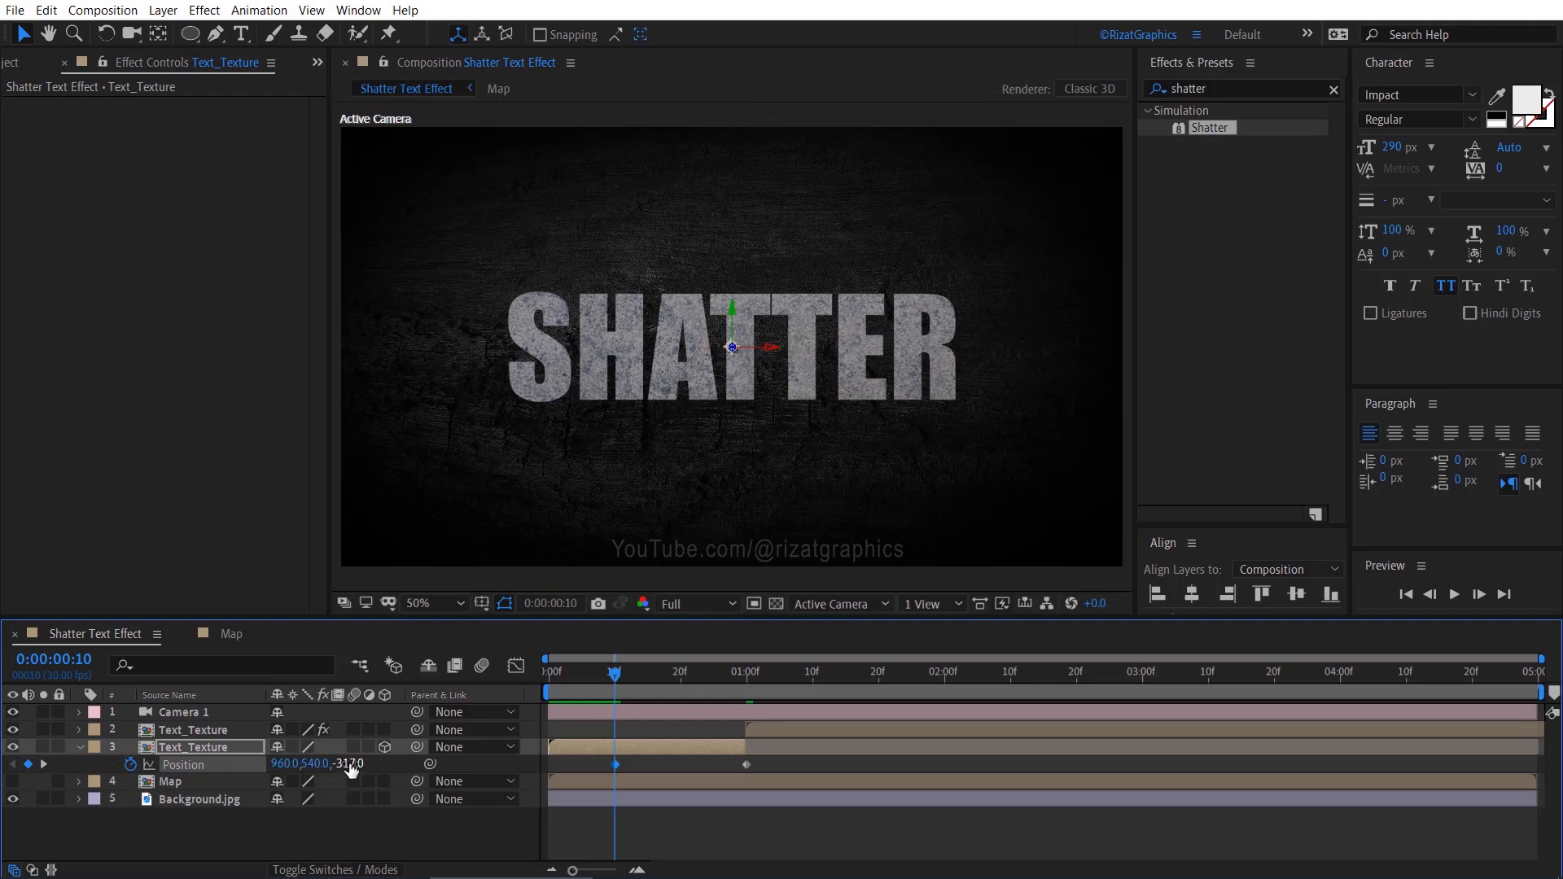
{"action": "mouse_move", "coordinate": [349, 765]}
{"action": "left_mouse_down"}
{"action": "mouse_move", "coordinate": [236, 767]}
{"action": "mouse_move", "coordinate": [333, 773]}
{"action": "left_mouse_up"}
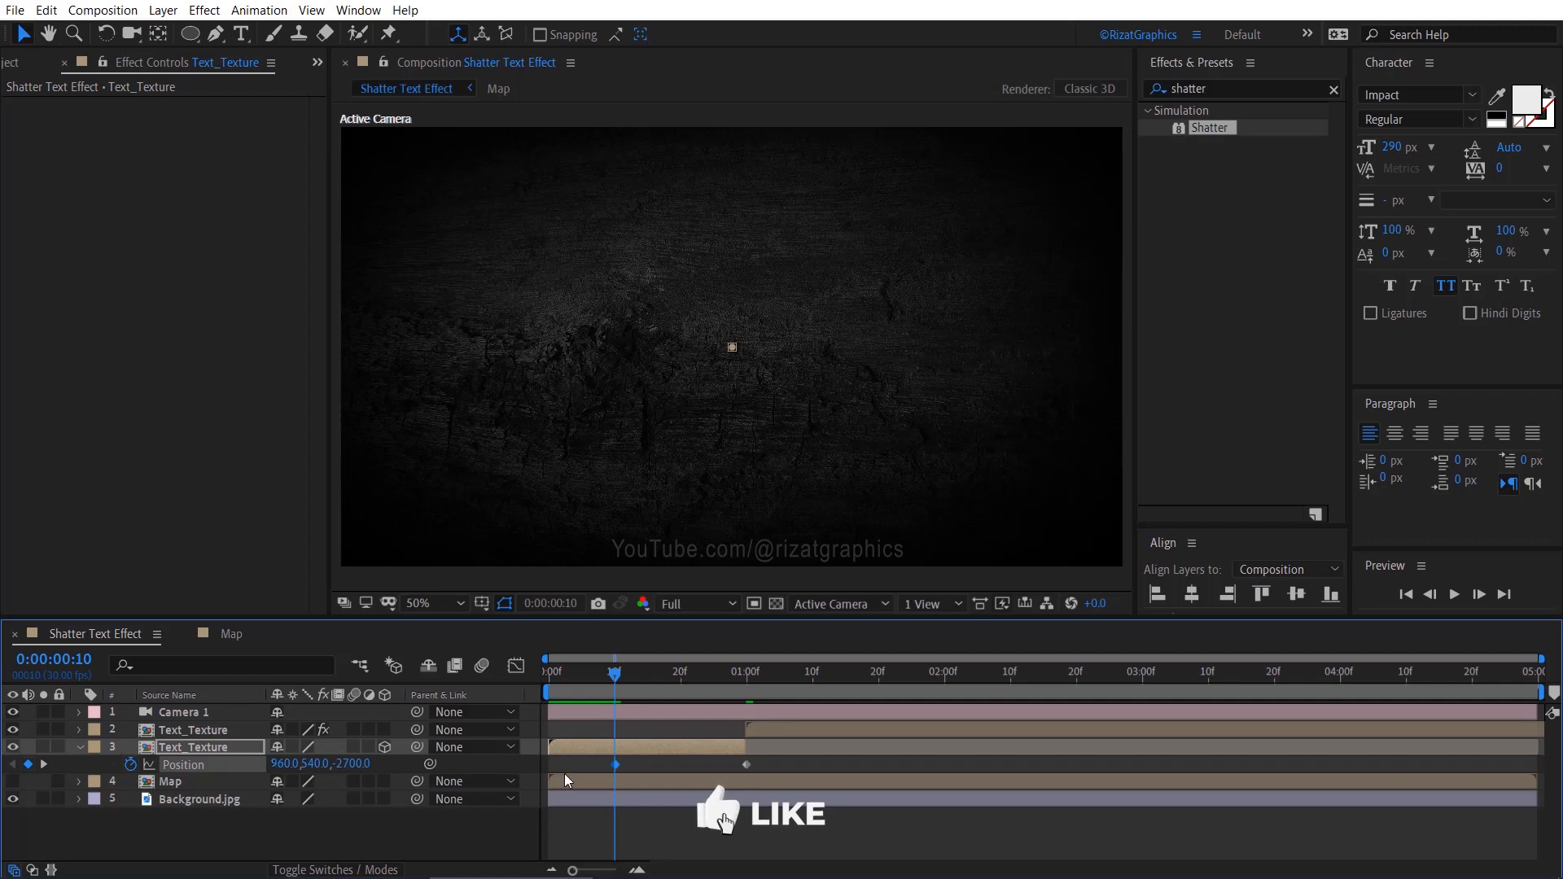
- Apply Easy Ease to both Position keyframes of the lower Text_Texture layer
{"action": "left_click", "coordinate": [746, 765]}
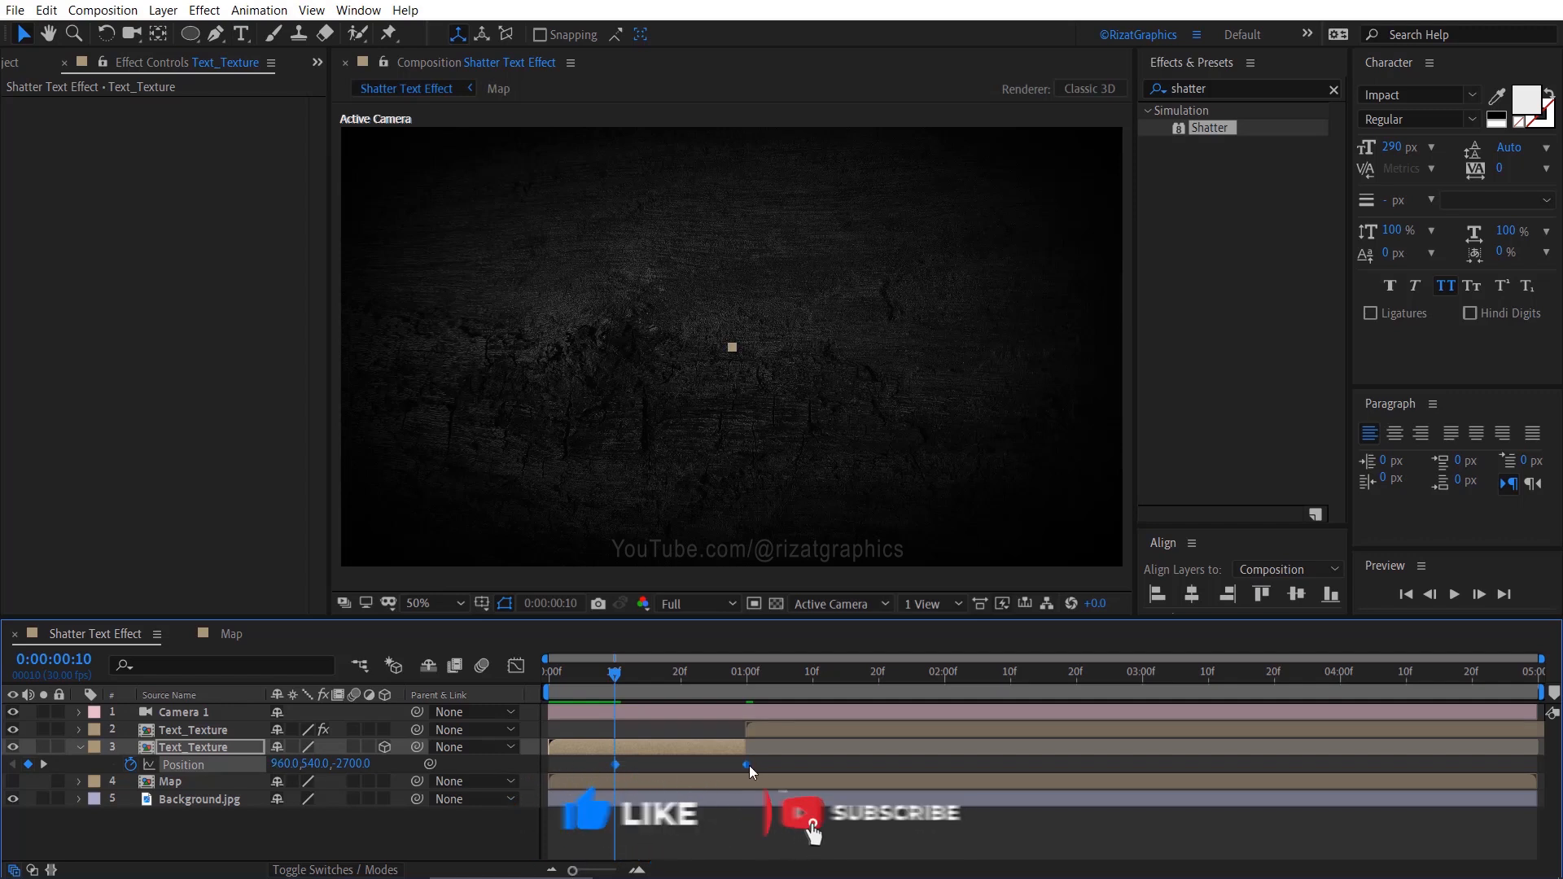
{"action": "right_click", "coordinate": [747, 765]}
{"action": "mouse_move", "coordinate": [769, 751]}
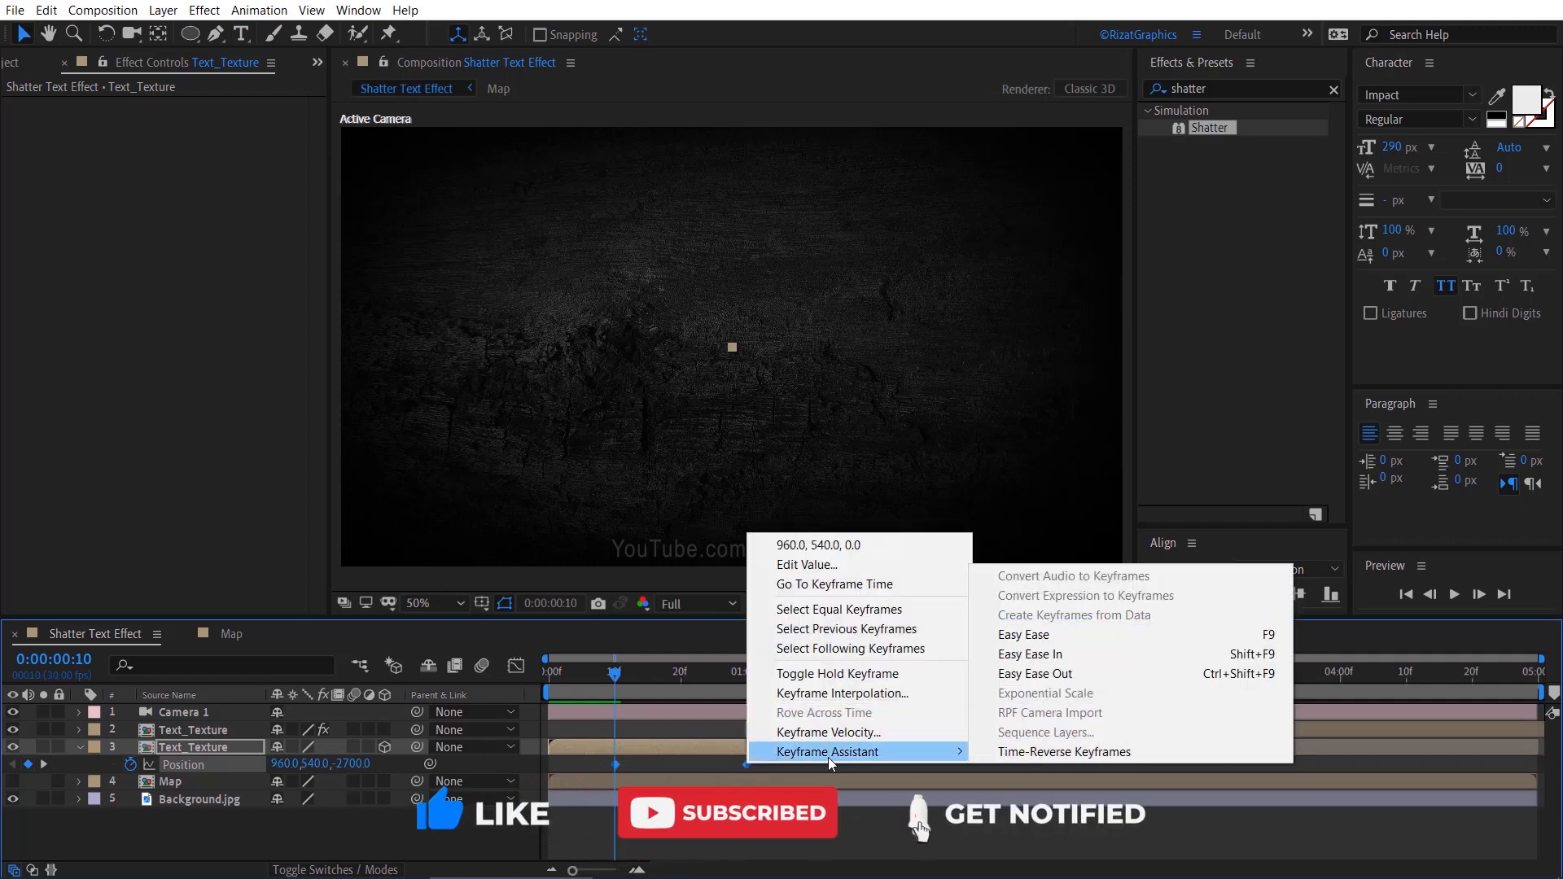
{"action": "left_click", "coordinate": [1059, 641]}
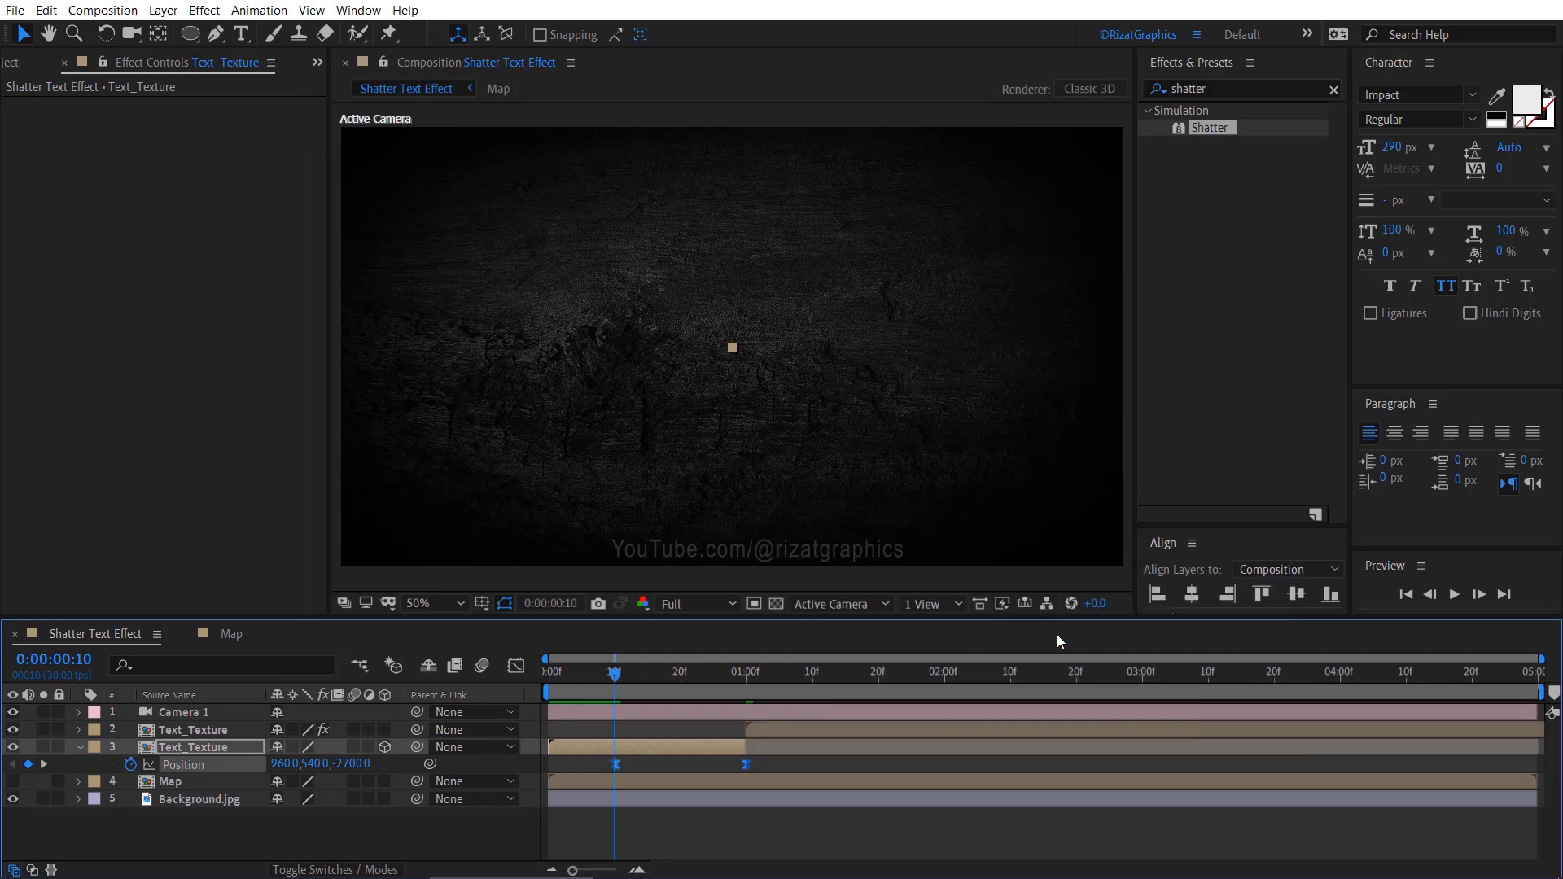
- Reshape the Position speed graph by stretching the first keyframe's outgoing handle to the last keyframe, so speed peaks sharply at the end
{"action": "left_click", "coordinate": [516, 666]}
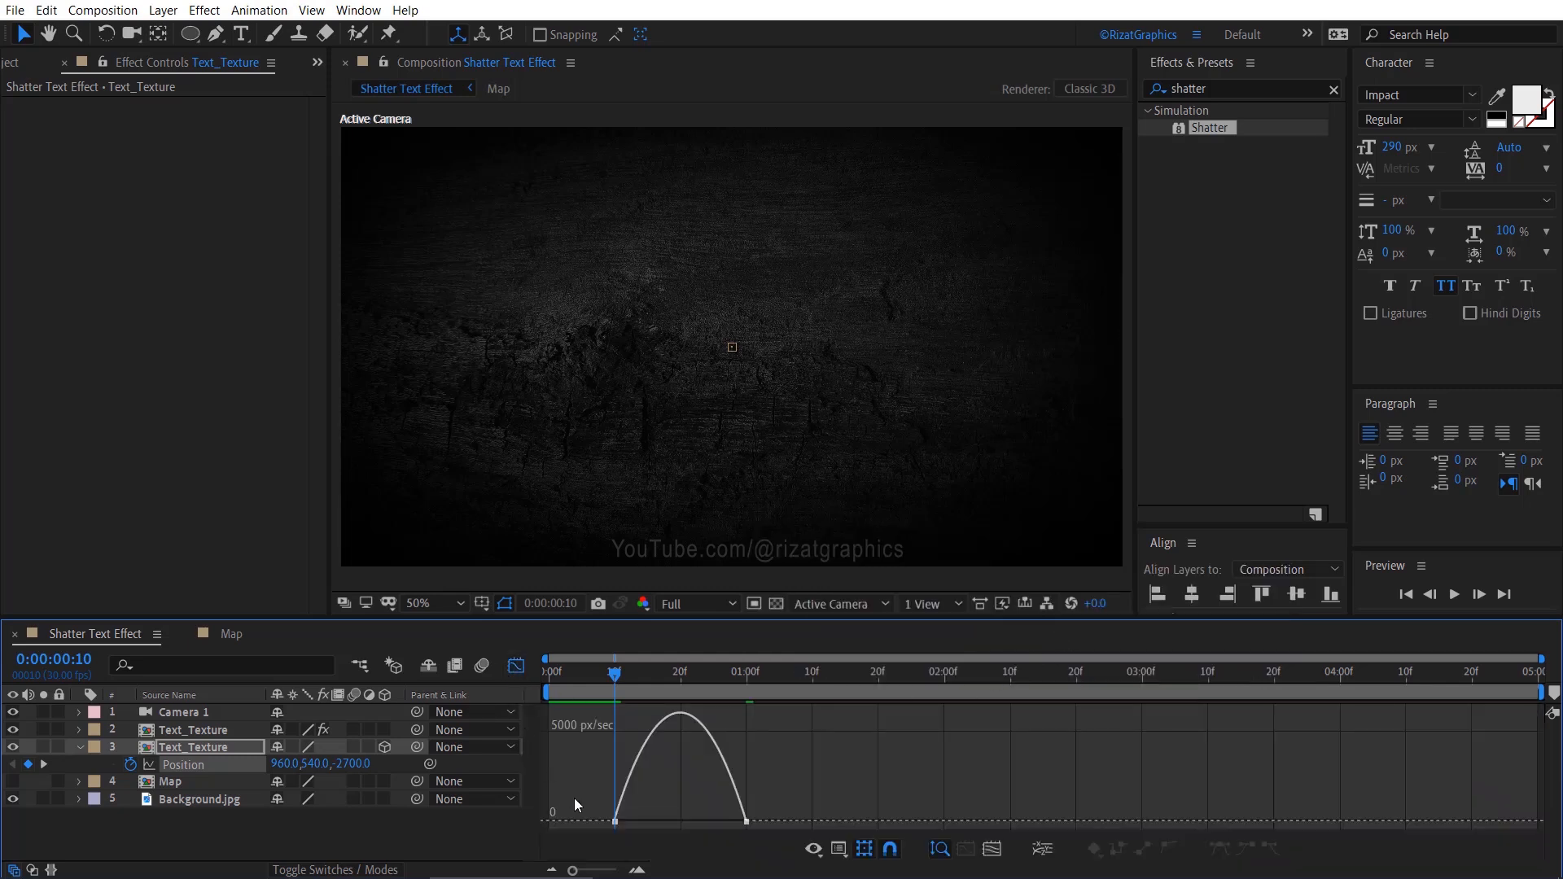
{"action": "left_click_drag", "start_coordinate": [574, 798], "coordinate": [769, 824]}
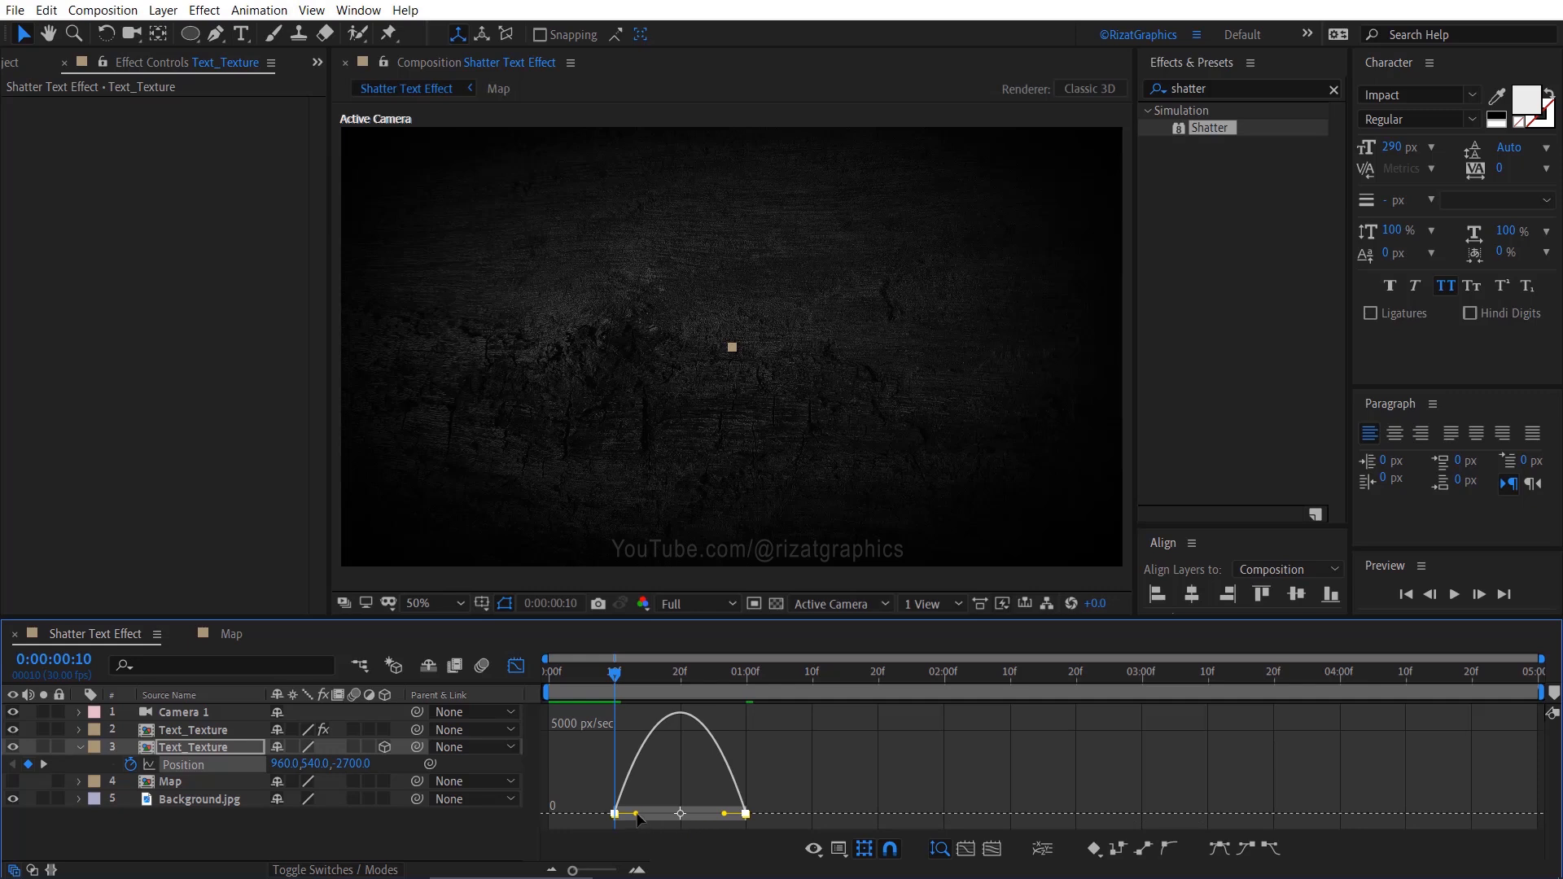
{"action": "left_click_drag", "start_coordinate": [641, 814], "coordinate": [749, 817]}
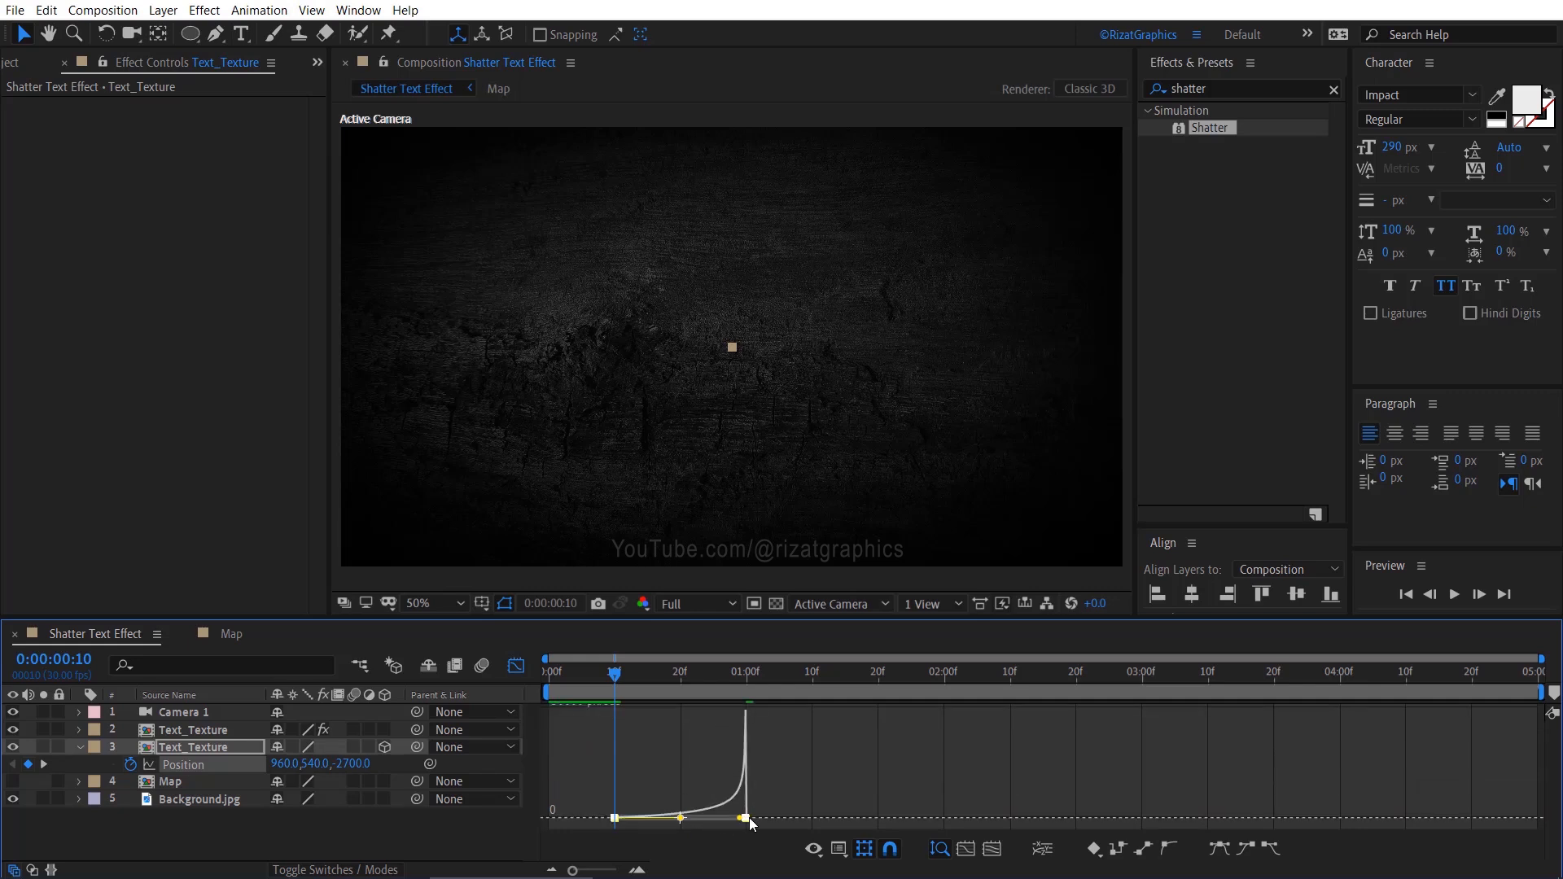
{"action": "left_click", "coordinate": [516, 666]}
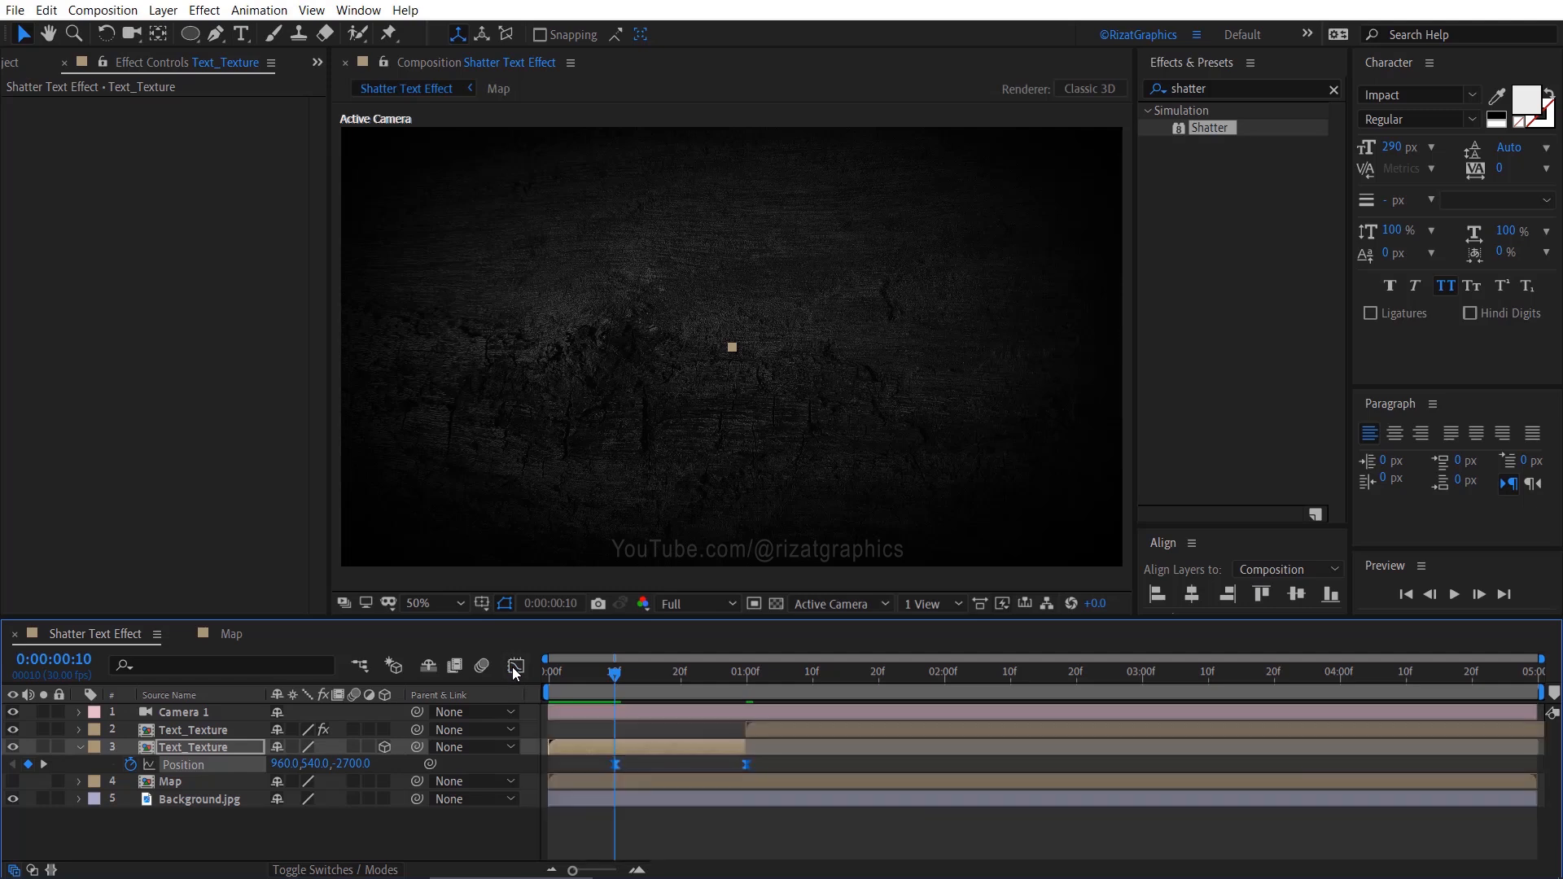
- Enable motion blur on the lower Text_Texture layer and preview the animation from the start
{"action": "left_click", "coordinate": [208, 744]}
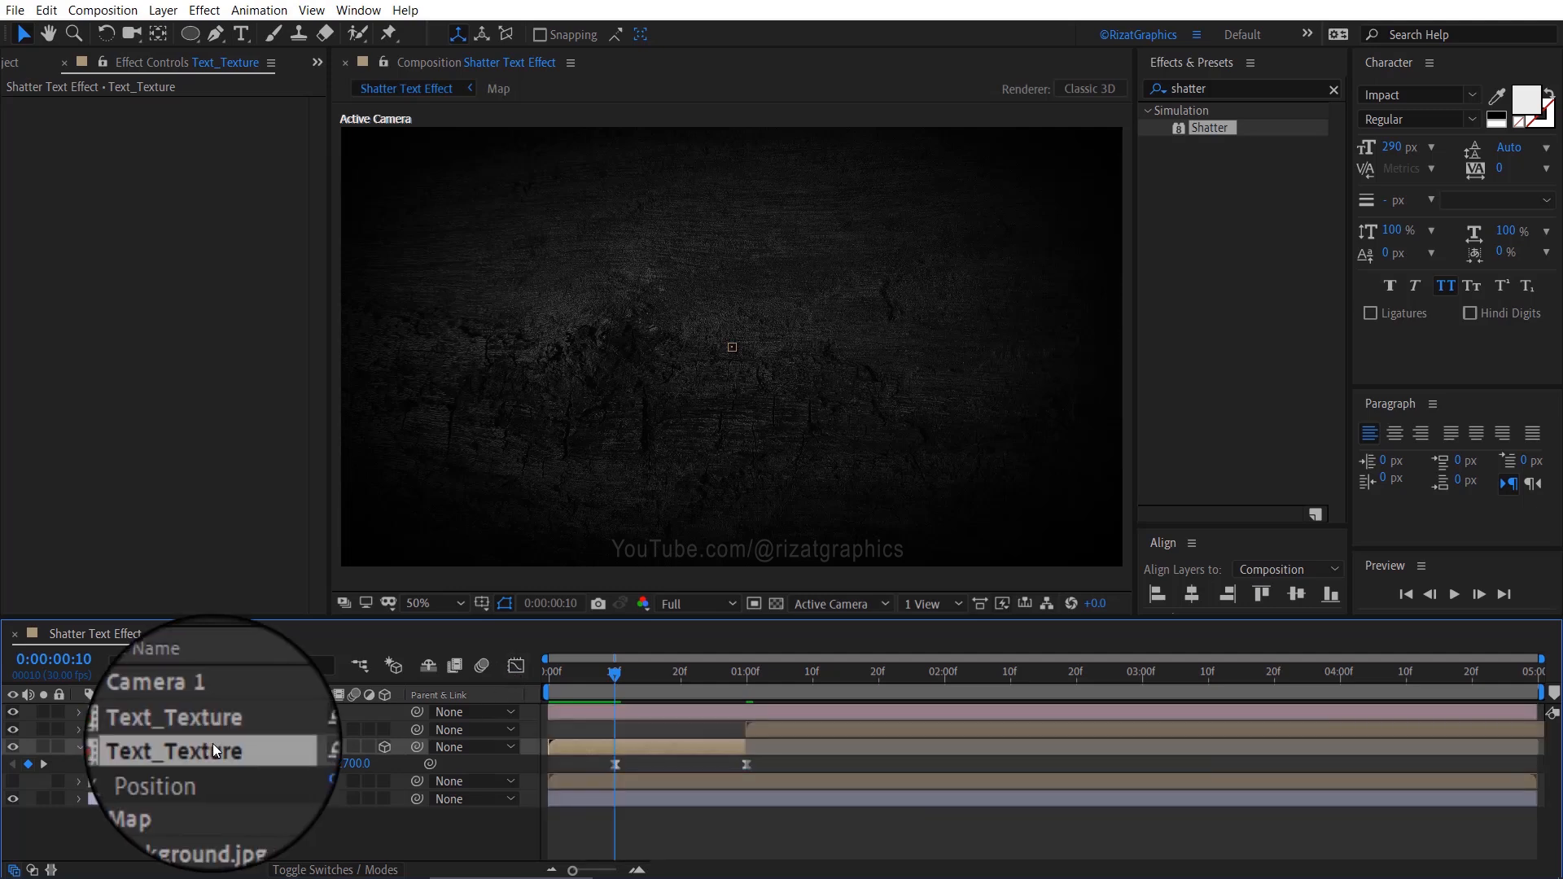
{"action": "left_click", "coordinate": [353, 746]}
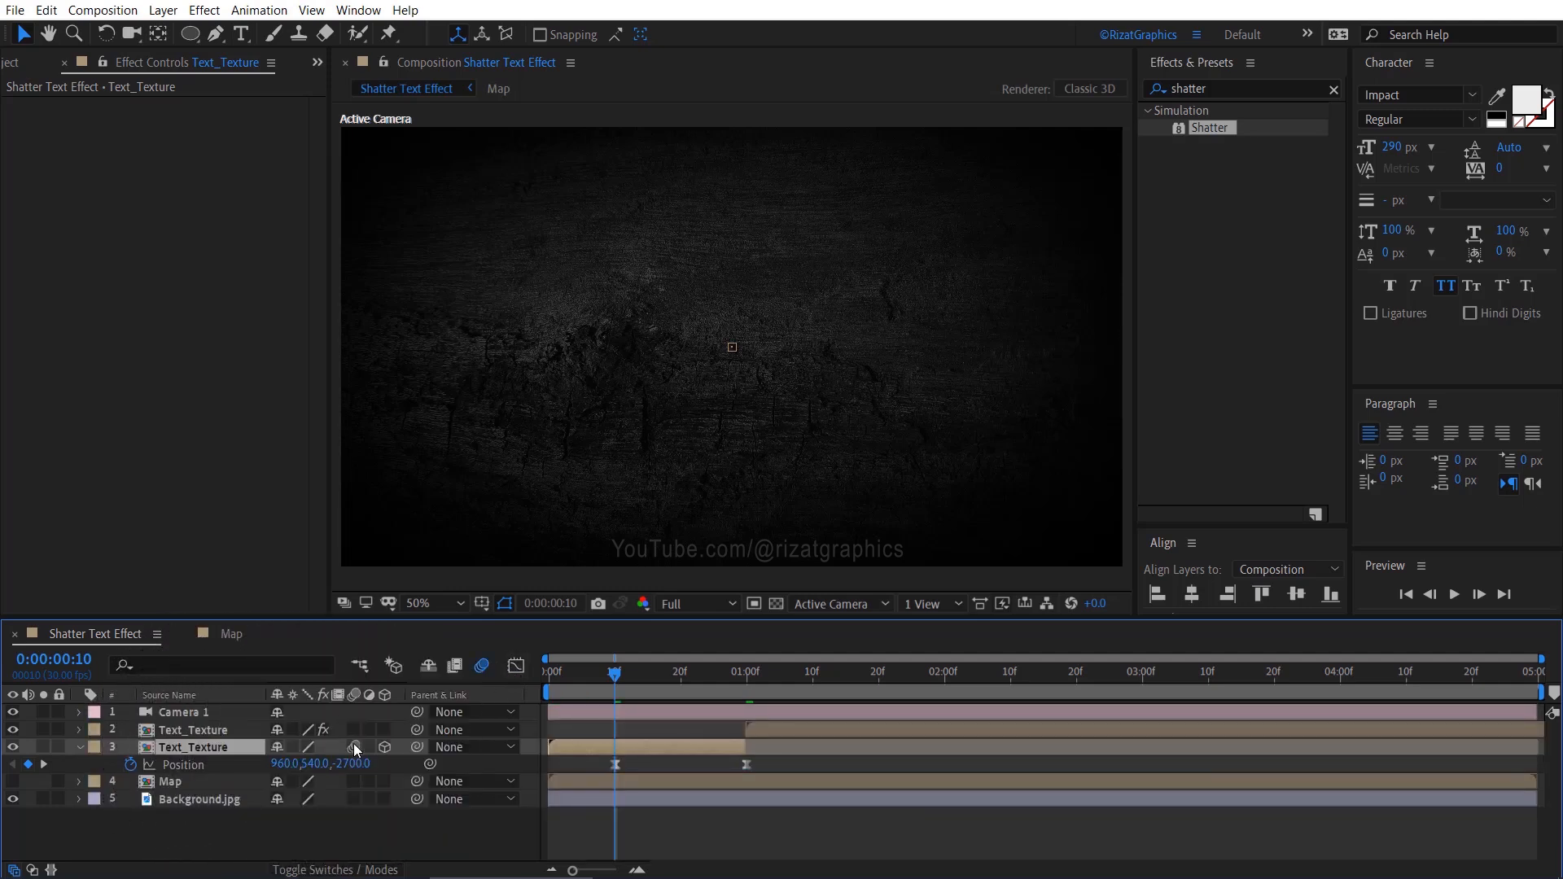
{"action": "left_click", "coordinate": [550, 676]}
{"action": "left_click", "coordinate": [1454, 595]}
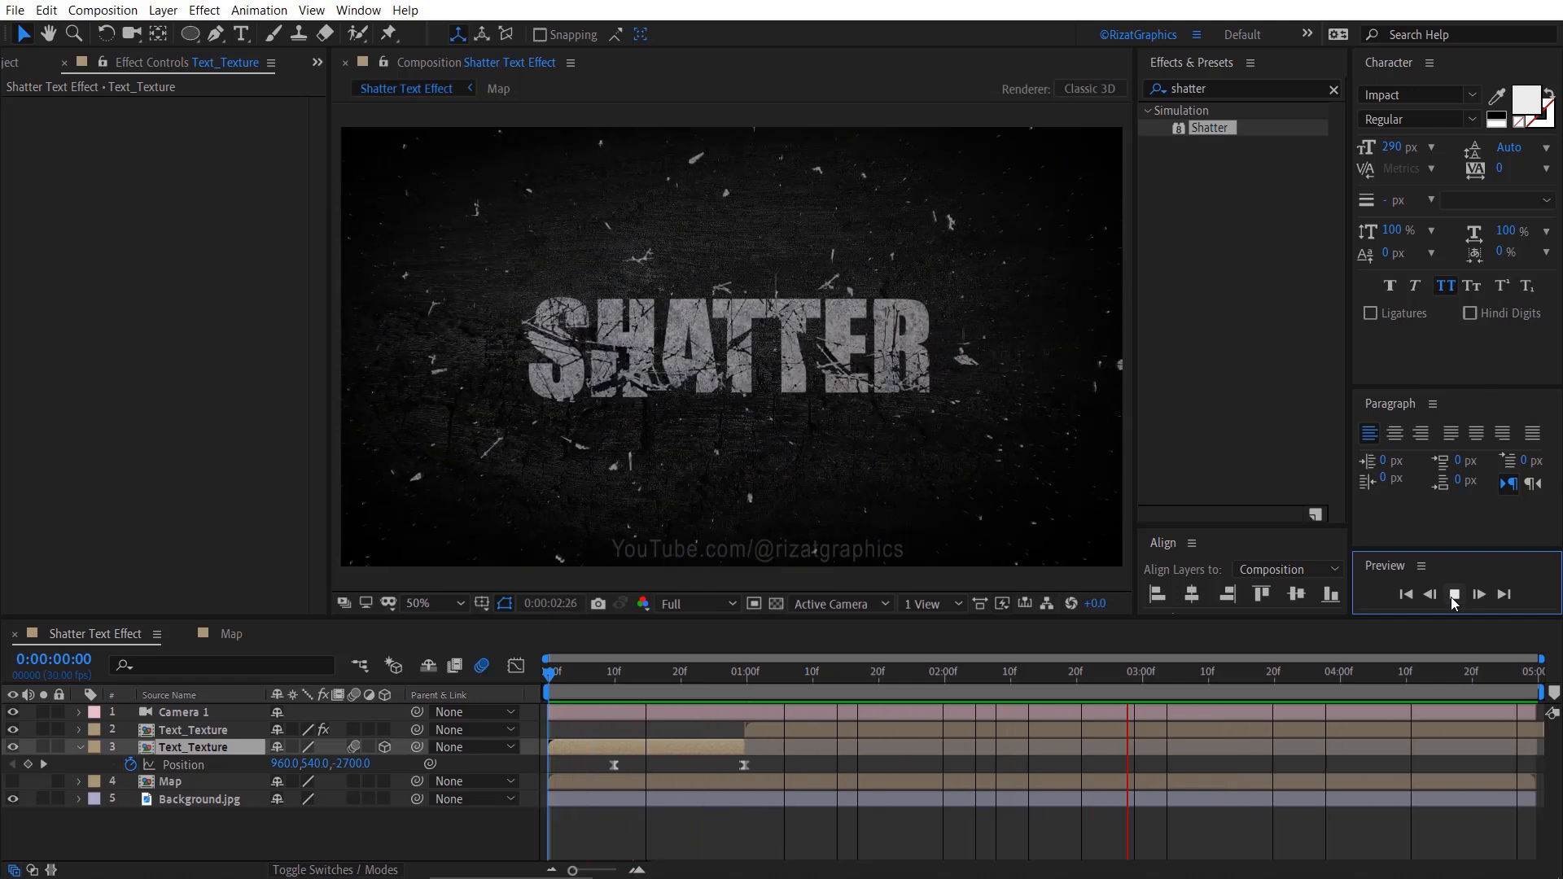
{"action": "left_click", "coordinate": [1453, 595]}
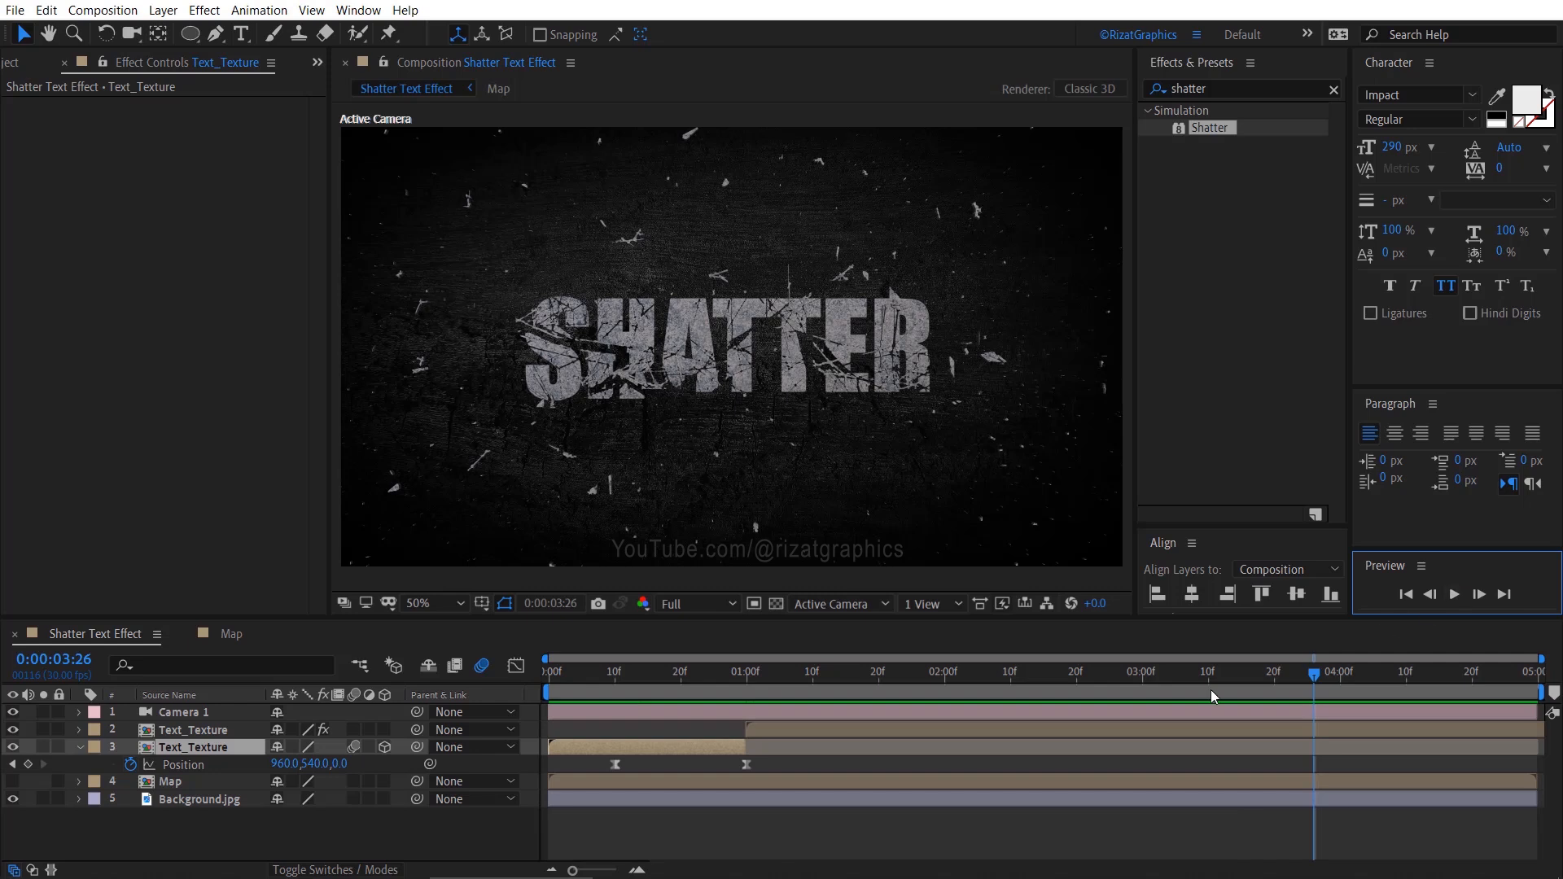
- Pre-compose all five layers, from Camera 1 to Background.jpg, into a new composition named Shatter_Build
{"action": "left_click", "coordinate": [80, 744]}
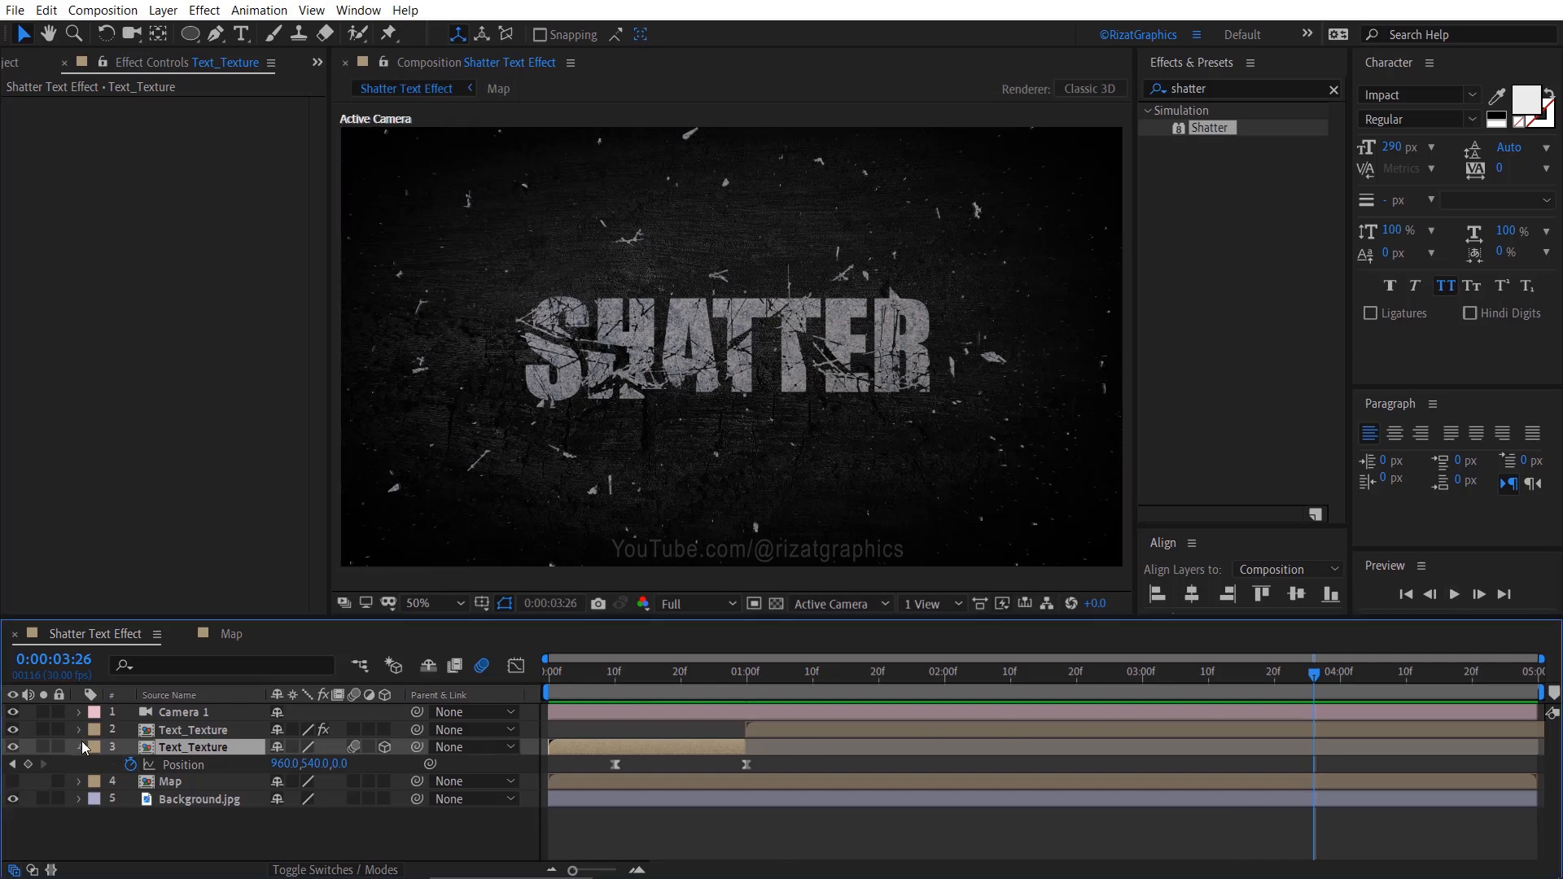
{"action": "left_click", "coordinate": [213, 710]}
{"action": "left_click", "coordinate": [207, 784], "text": "shift"}
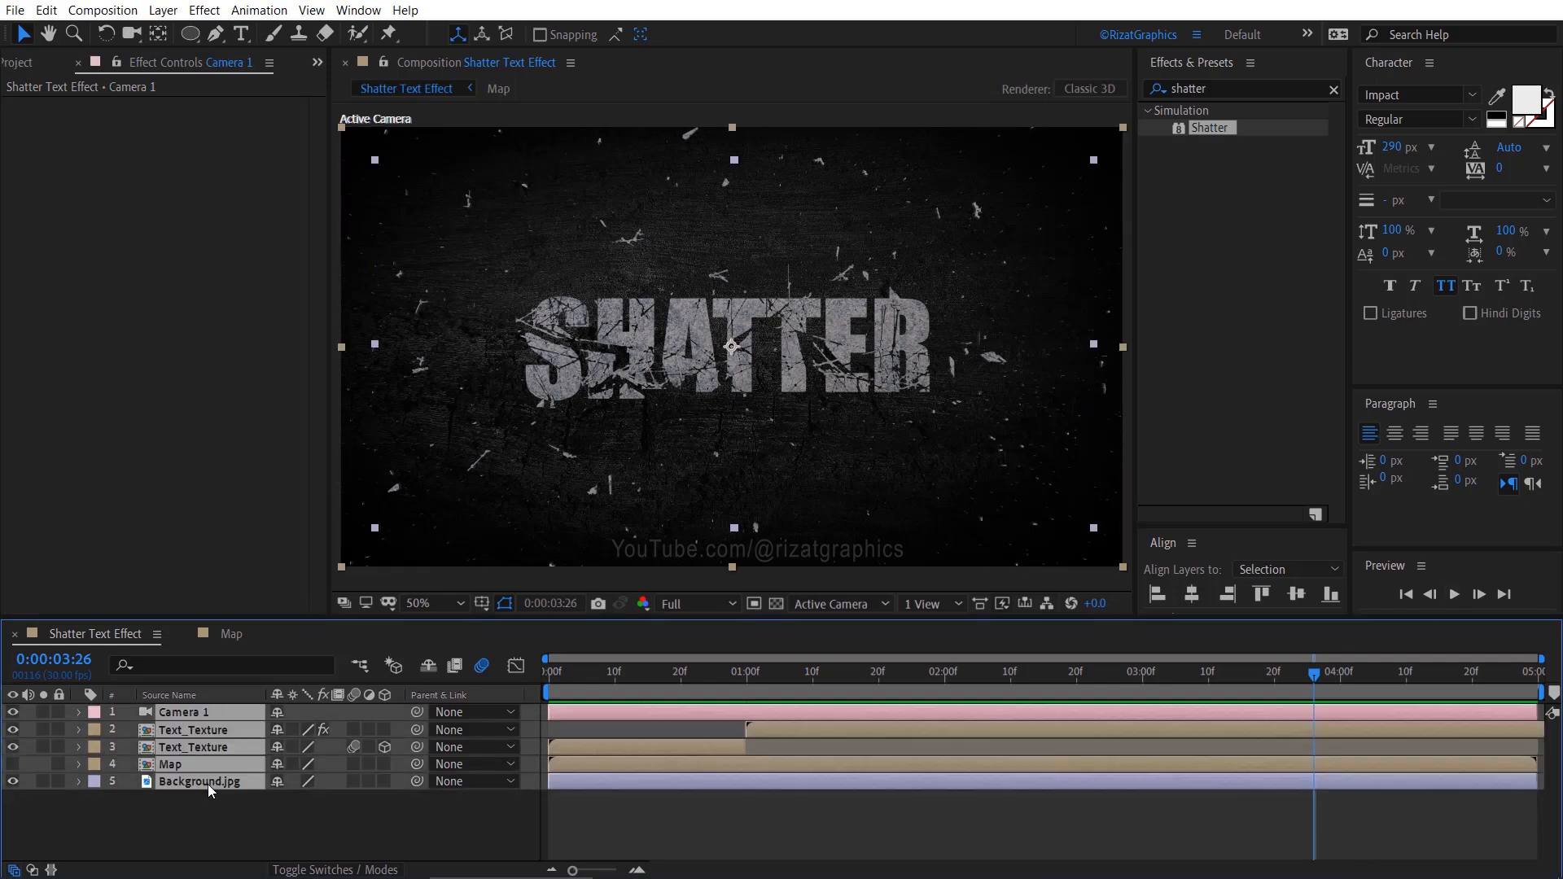
{"action": "right_click", "coordinate": [208, 784]}
{"action": "left_click", "coordinate": [353, 706]}
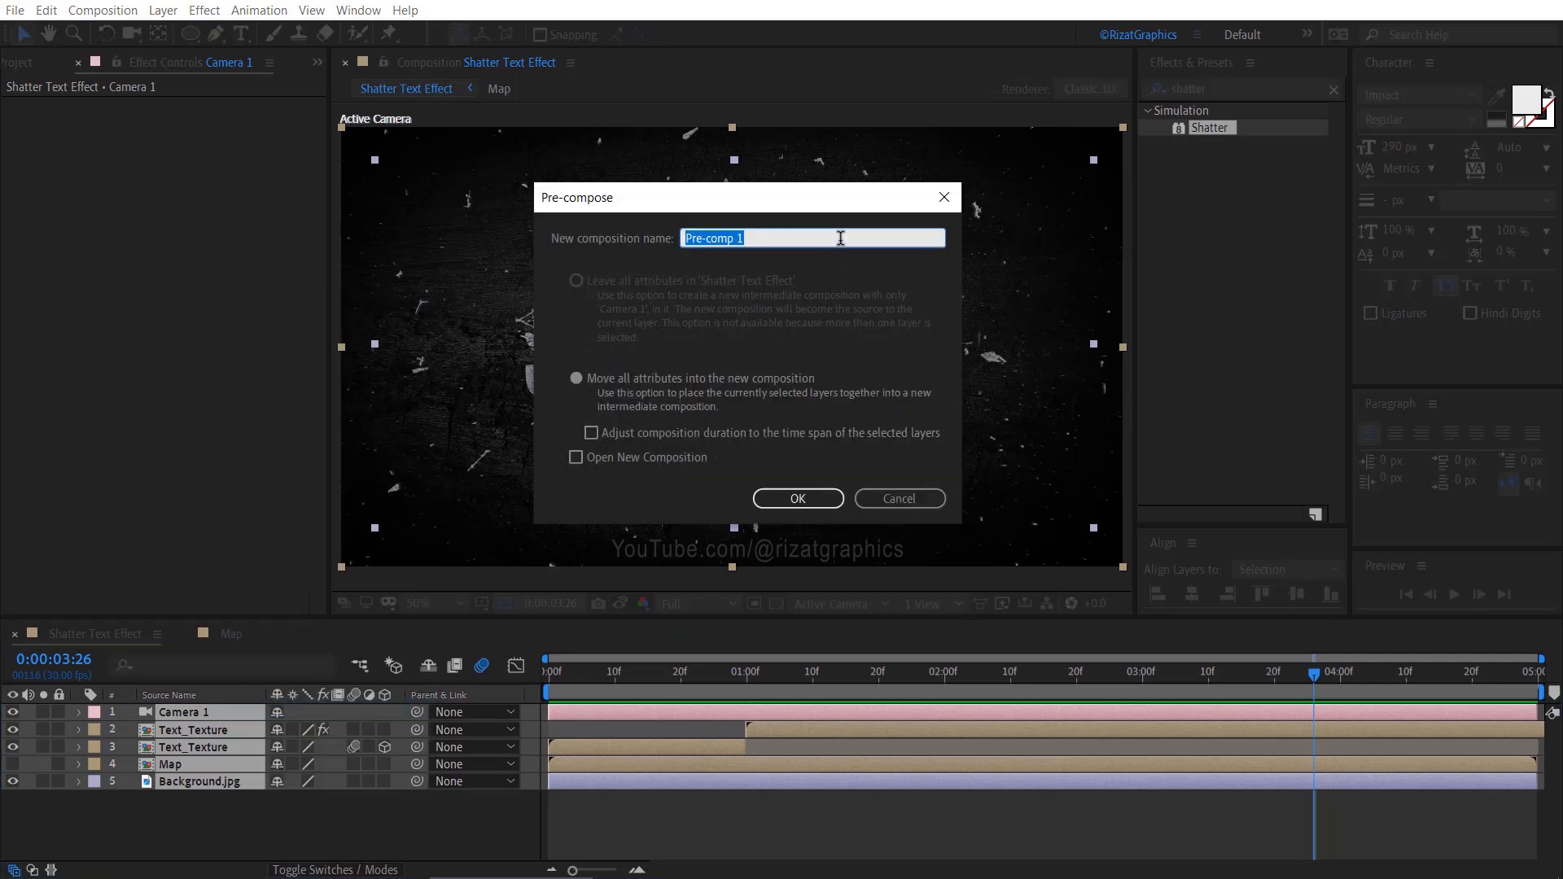
{"action": "type", "text": "Shatter_Build"}
{"action": "left_click", "coordinate": [770, 499]}
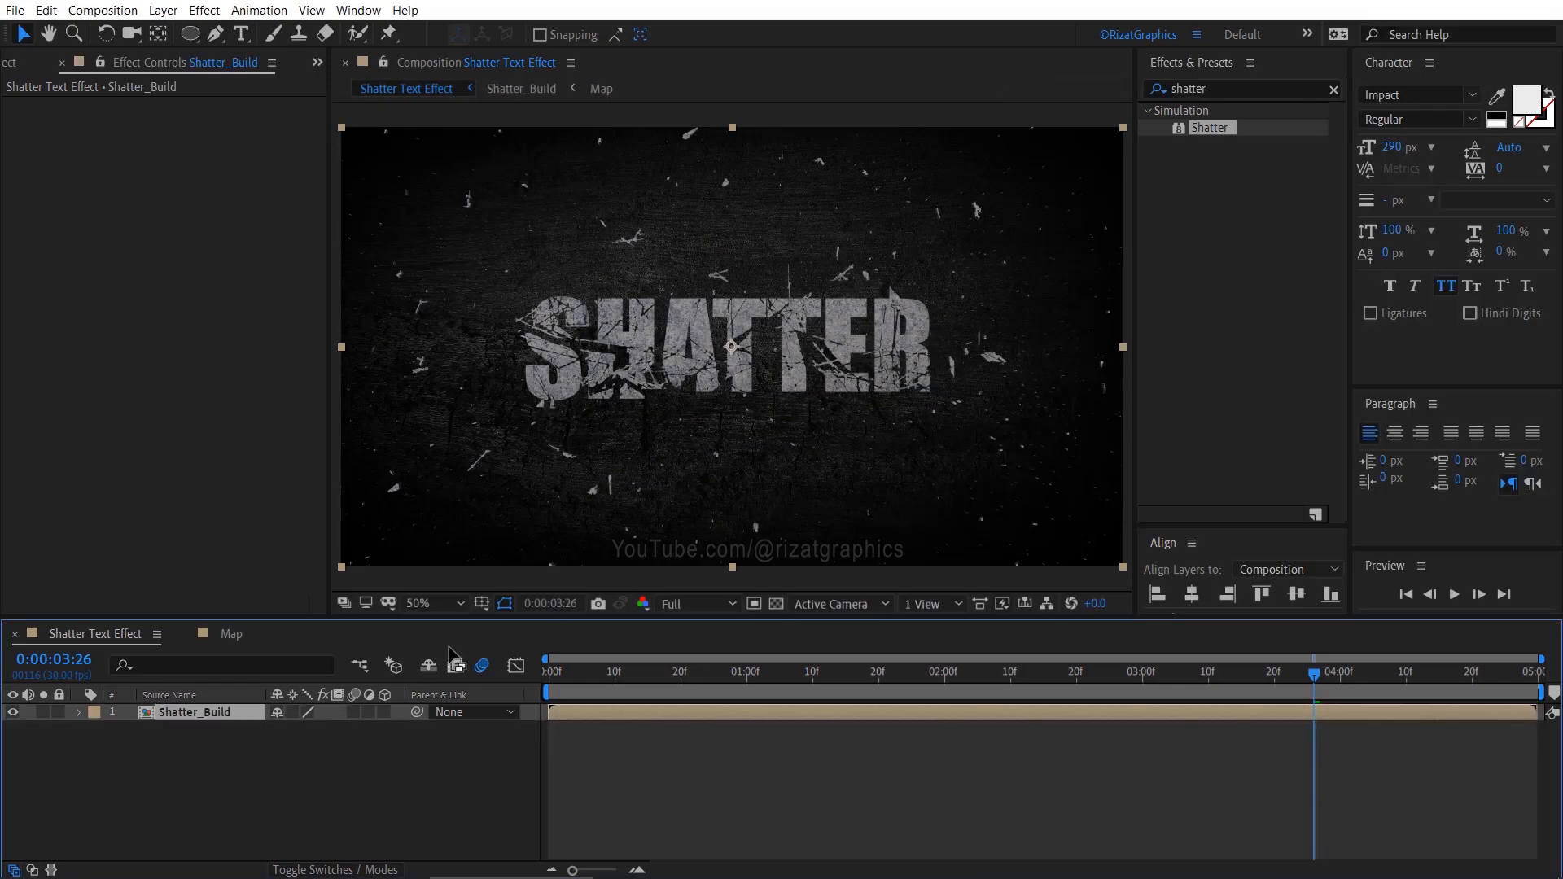
- Add the expression wiggle(2,10) to the Position of the Shatter_Build layer
{"action": "key", "text": "p"}
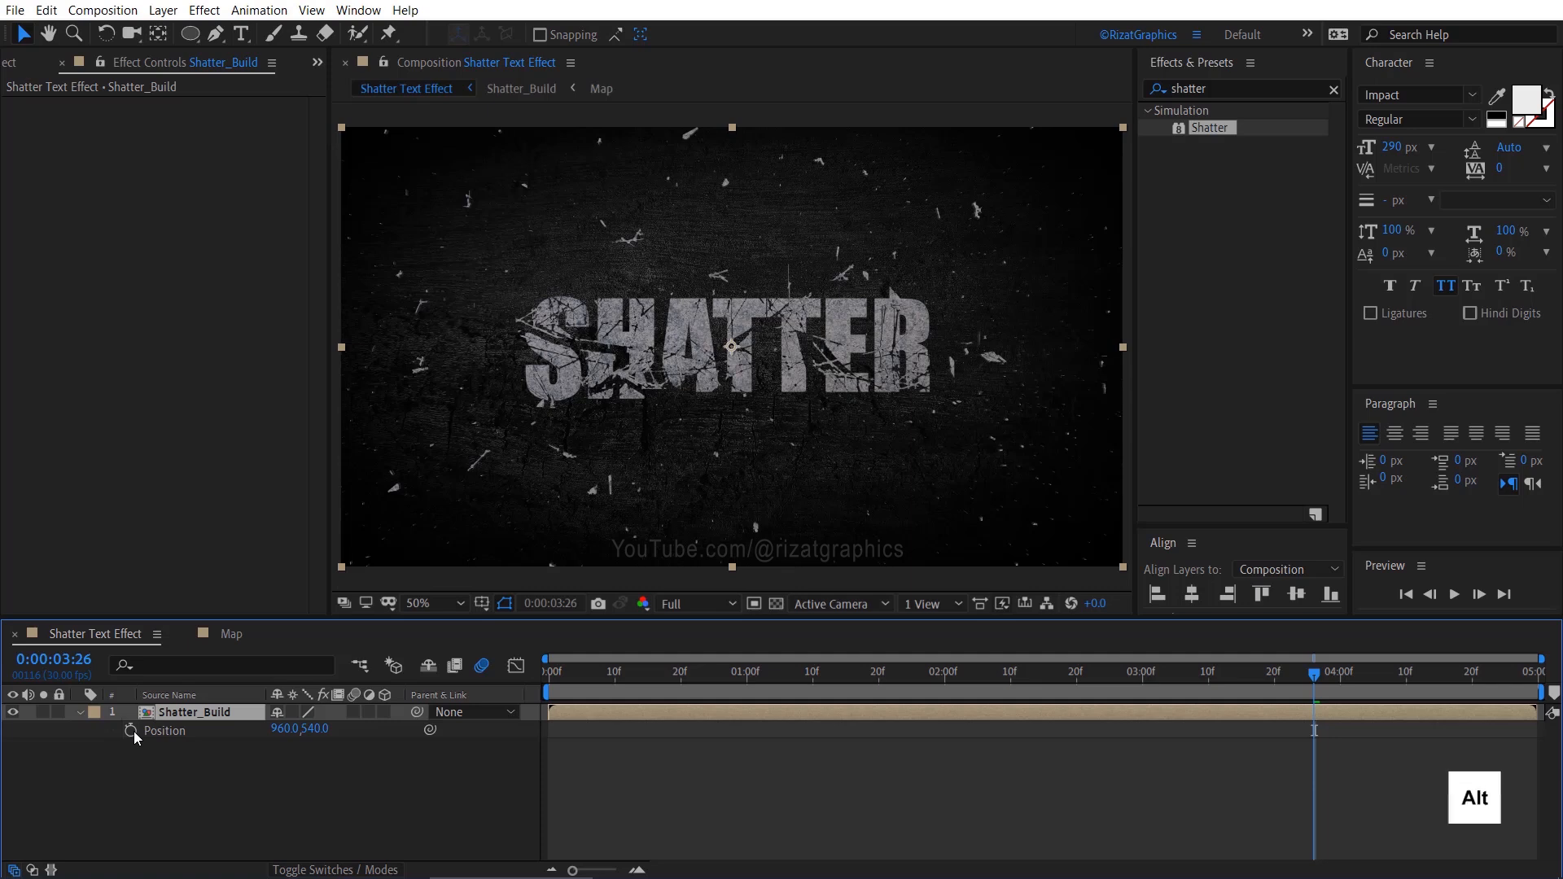
{"action": "left_click", "coordinate": [133, 732], "text": "alt"}
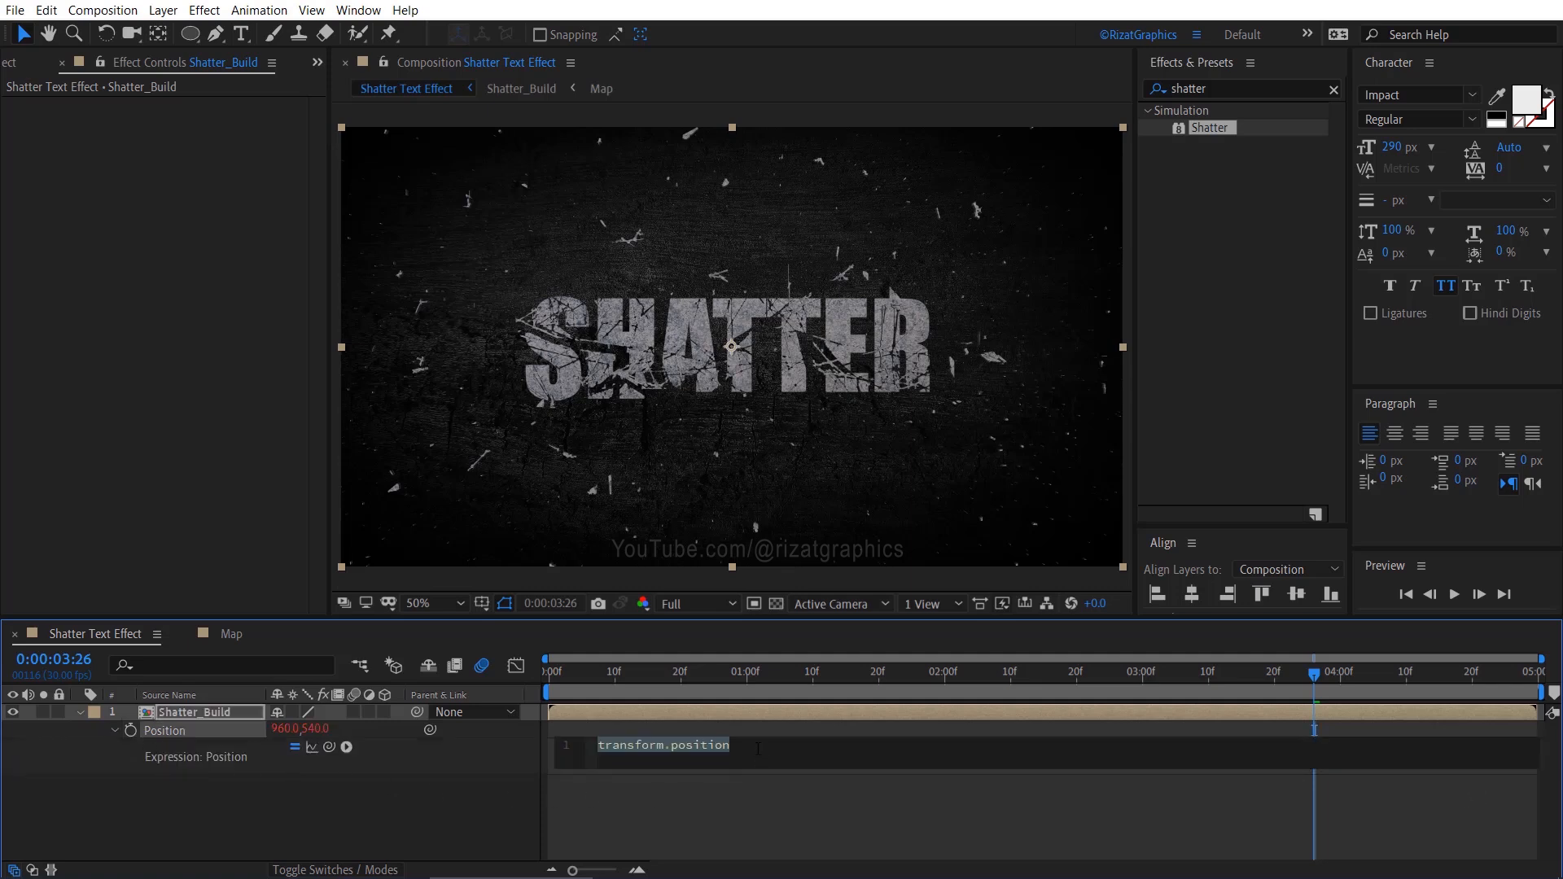
{"action": "type", "text": "wiggl"}
{"action": "key", "text": "Return"}
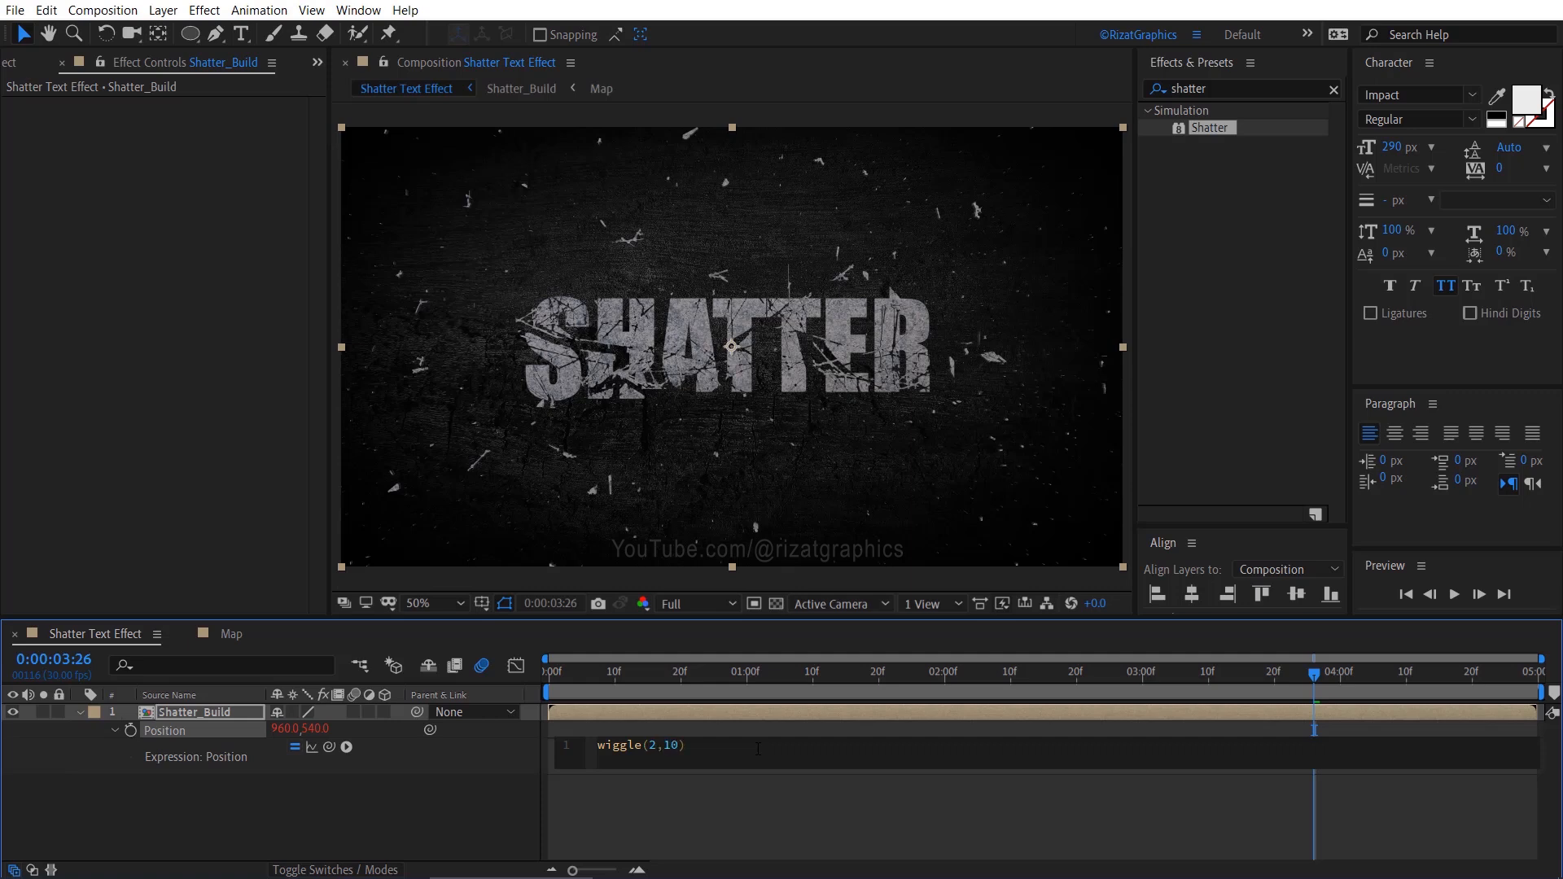
{"action": "left_click", "coordinate": [246, 710]}
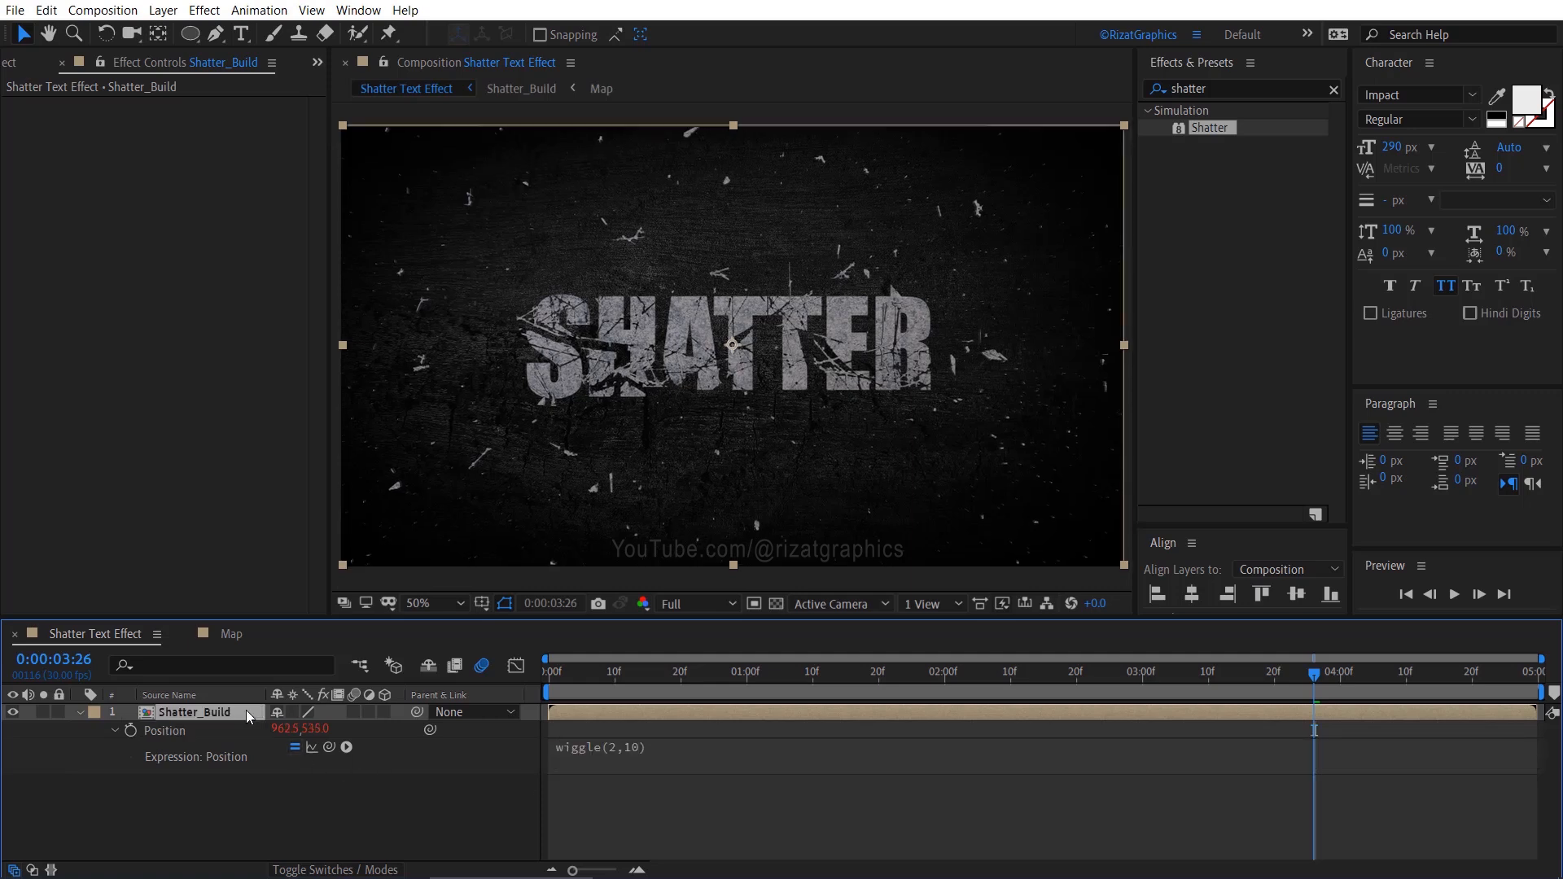
- Set the Scale of the Shatter_Build layer to 105% and collapse its properties
{"action": "key", "text": "s"}
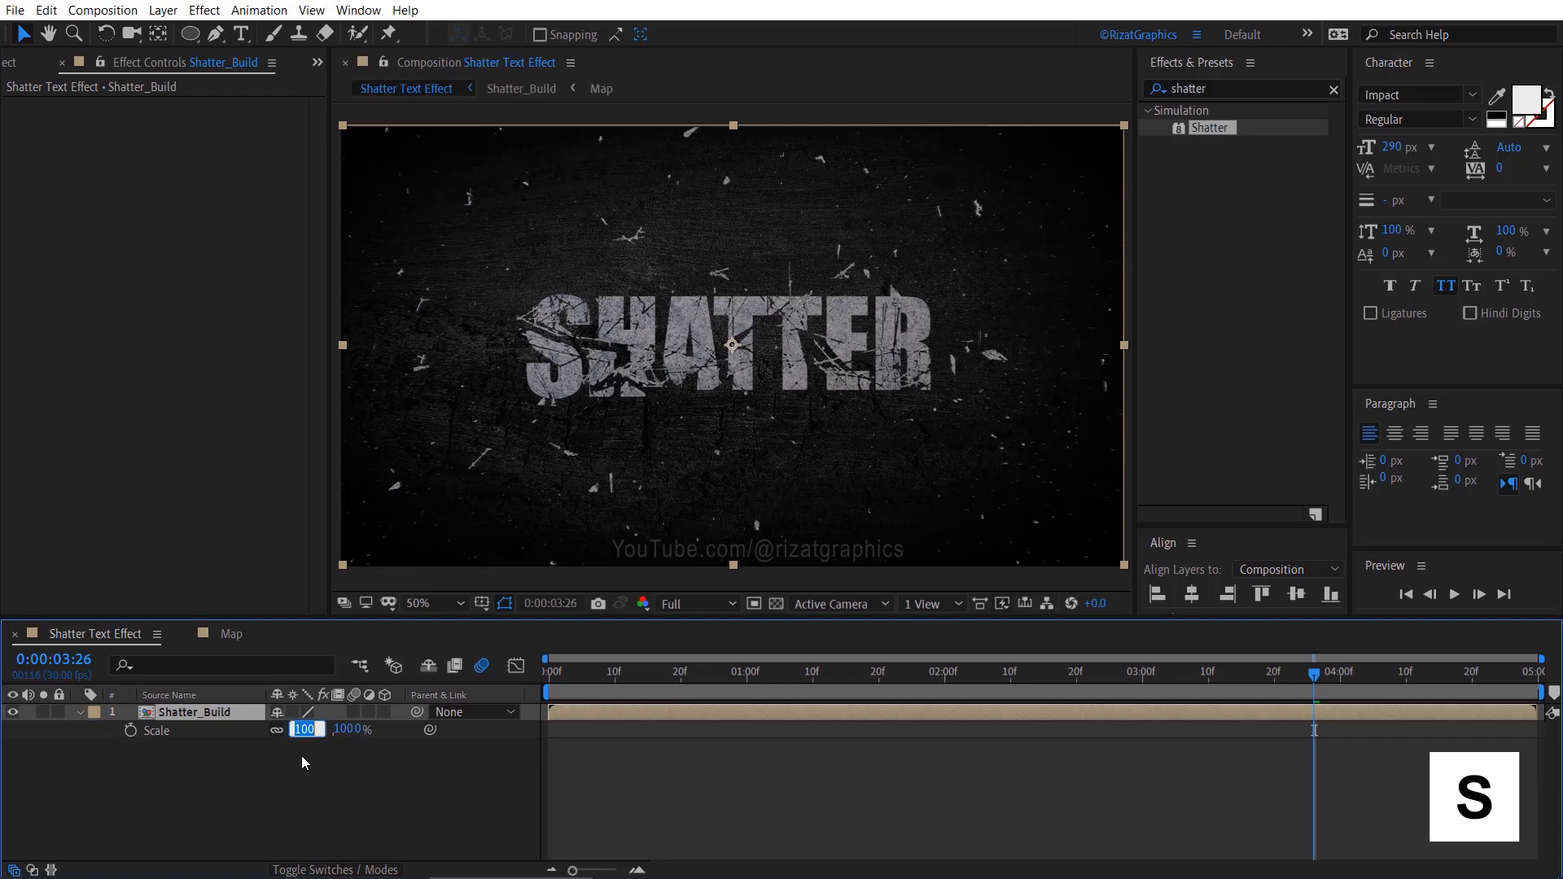
{"action": "type", "text": "105"}
{"action": "key", "text": "Return"}
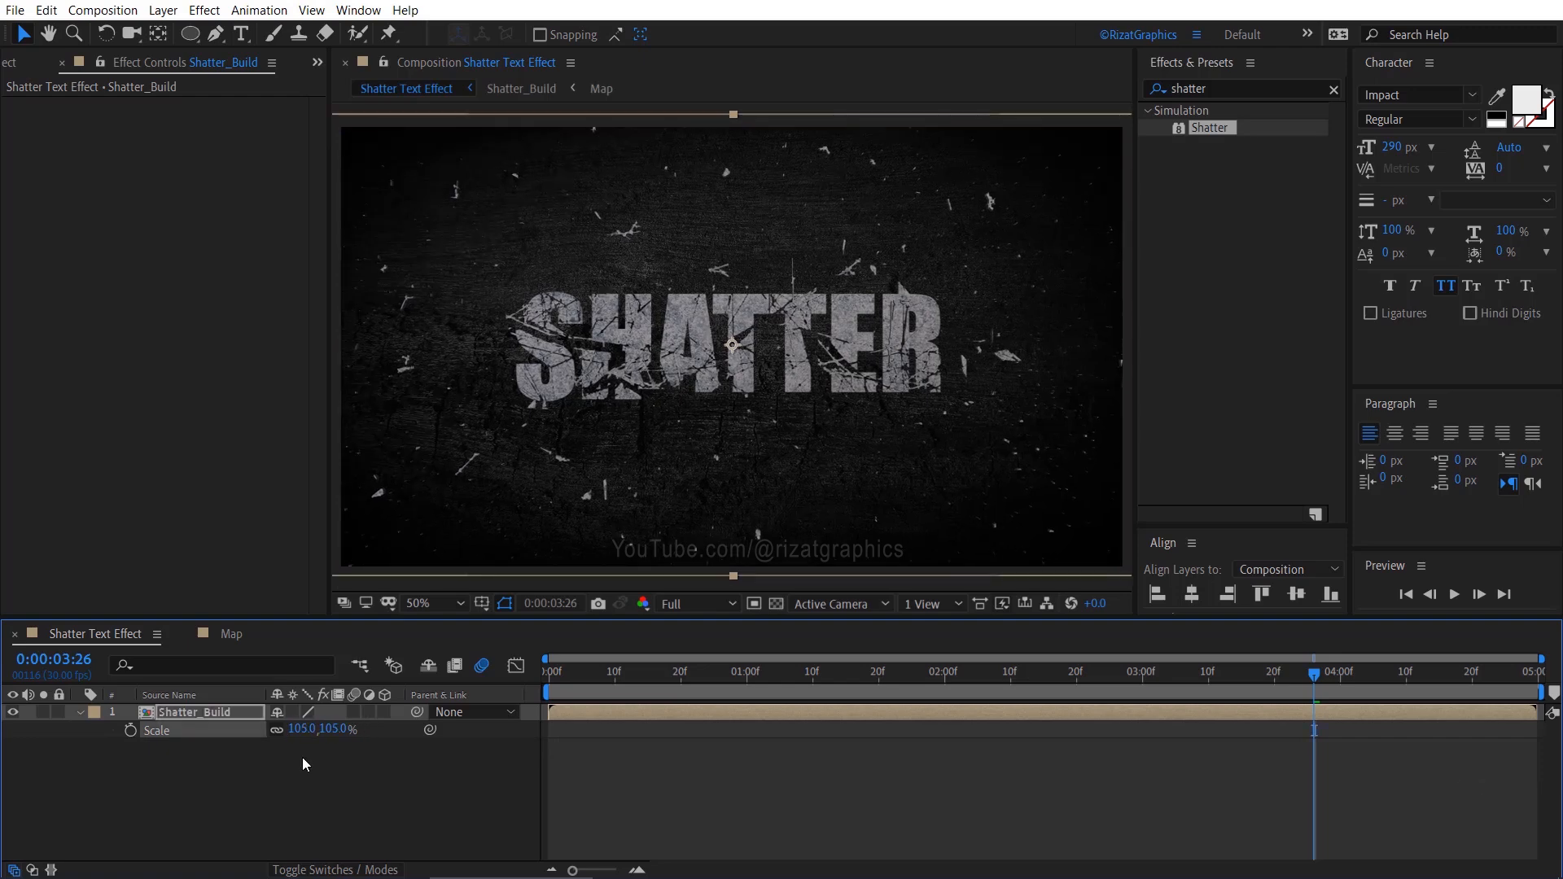
{"action": "left_click", "coordinate": [82, 713]}
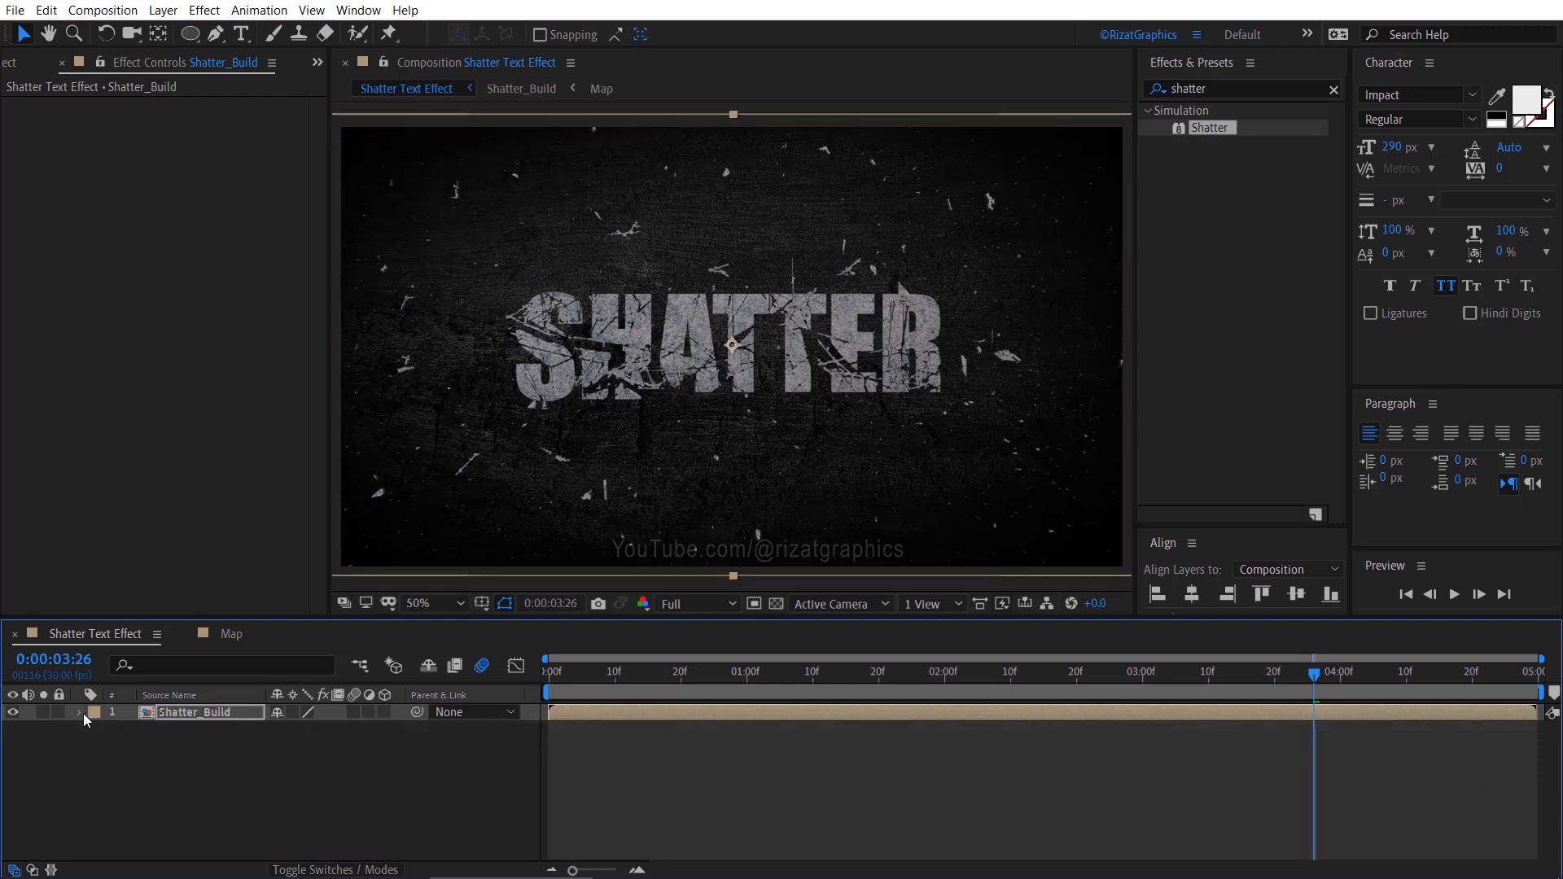
- Preview the Shatter Text Effect composition from its first frame
{"action": "left_click", "coordinate": [544, 678]}
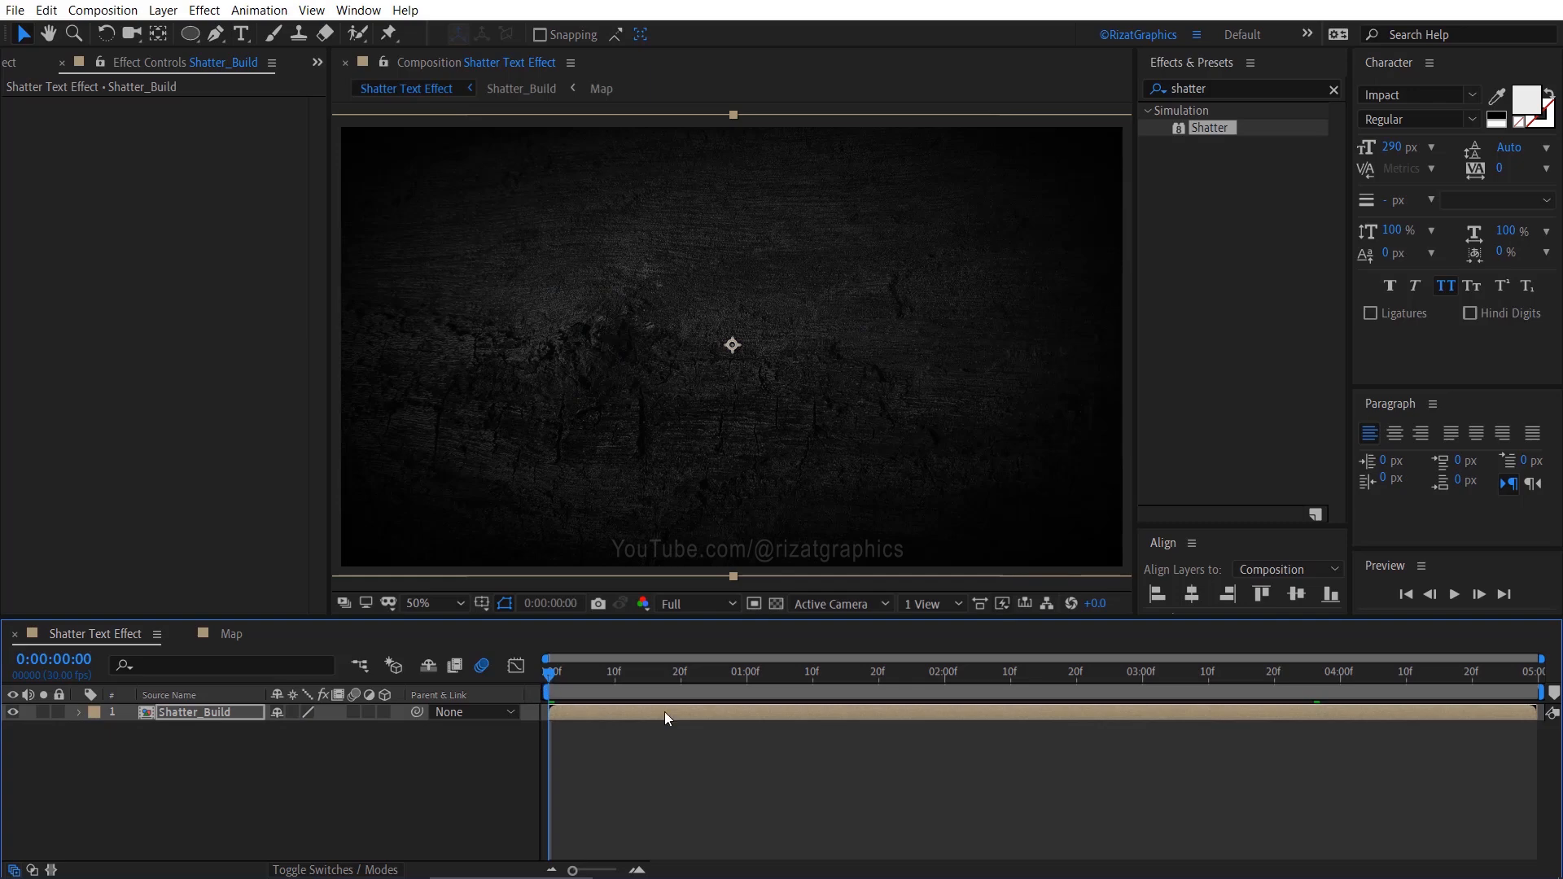
{"action": "left_click", "coordinate": [1454, 597]}
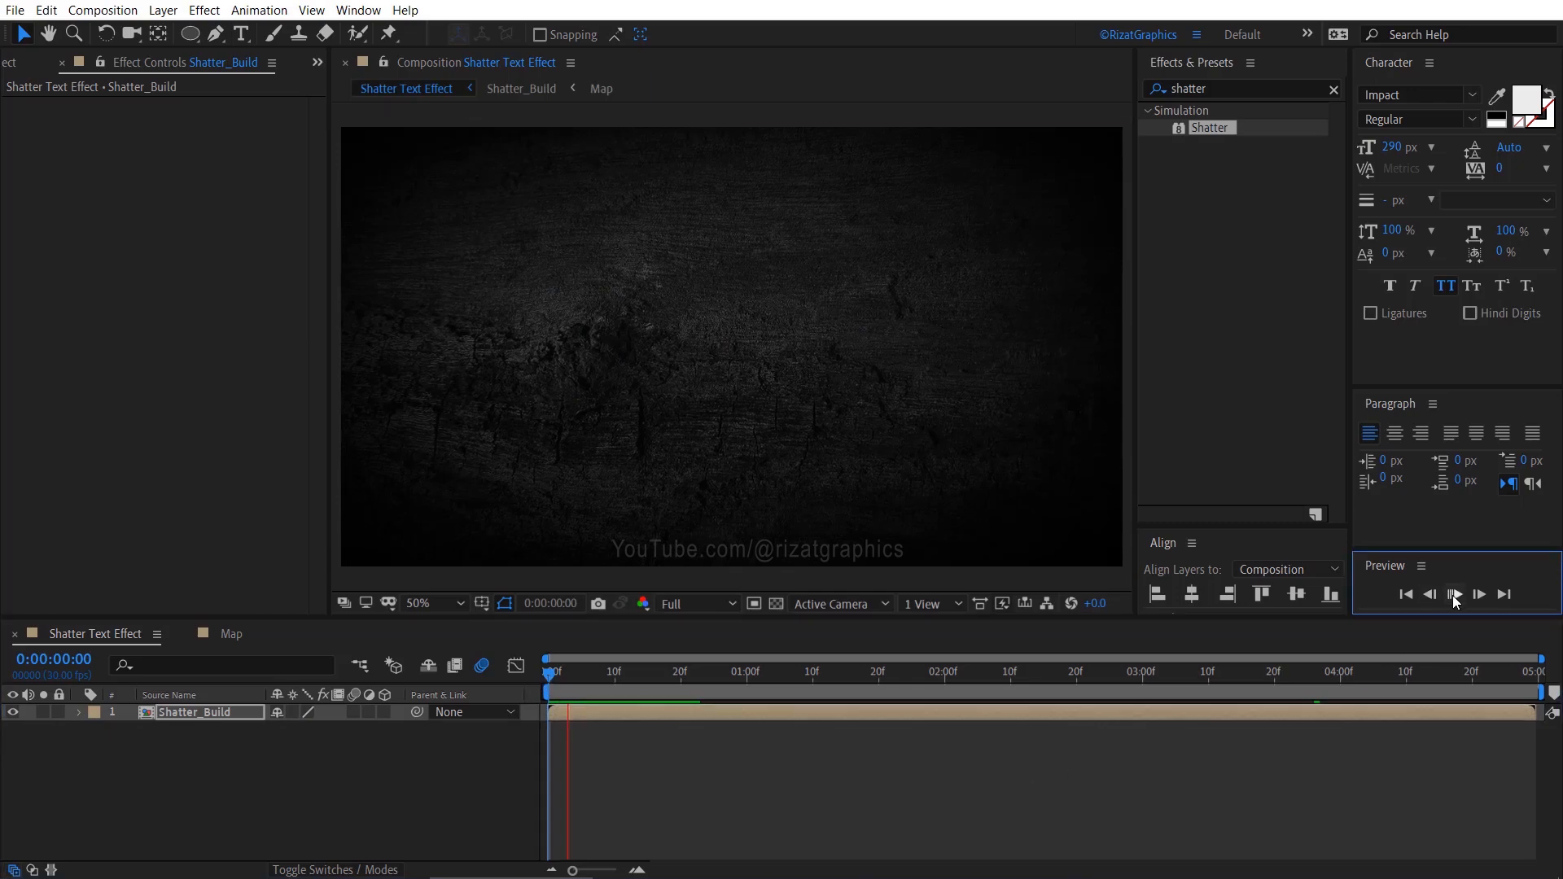